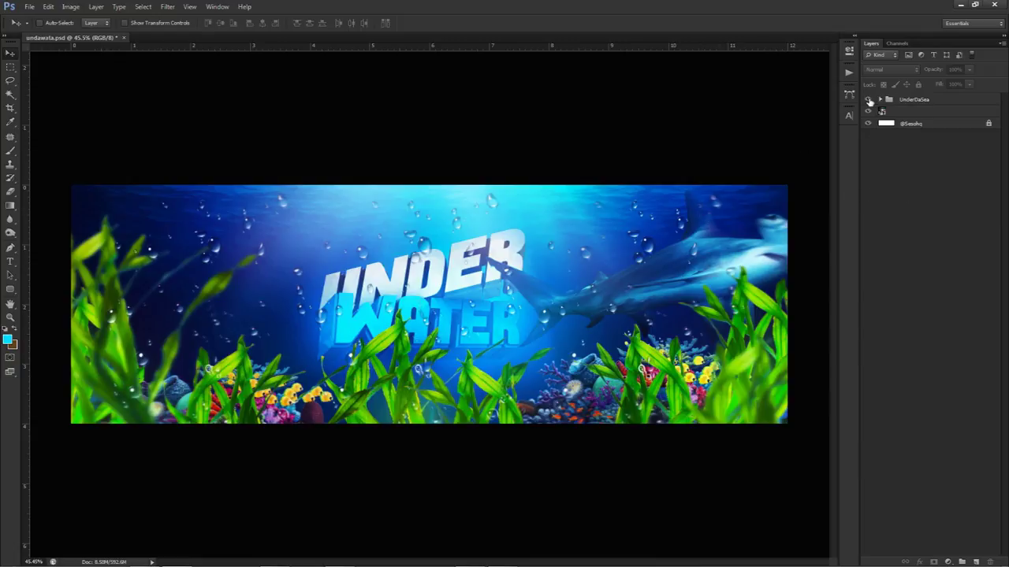
# Step: Preview the banner without and with the UnderDaSea group, and look over the stock images in the Main folder
pyautogui.click(869, 99)
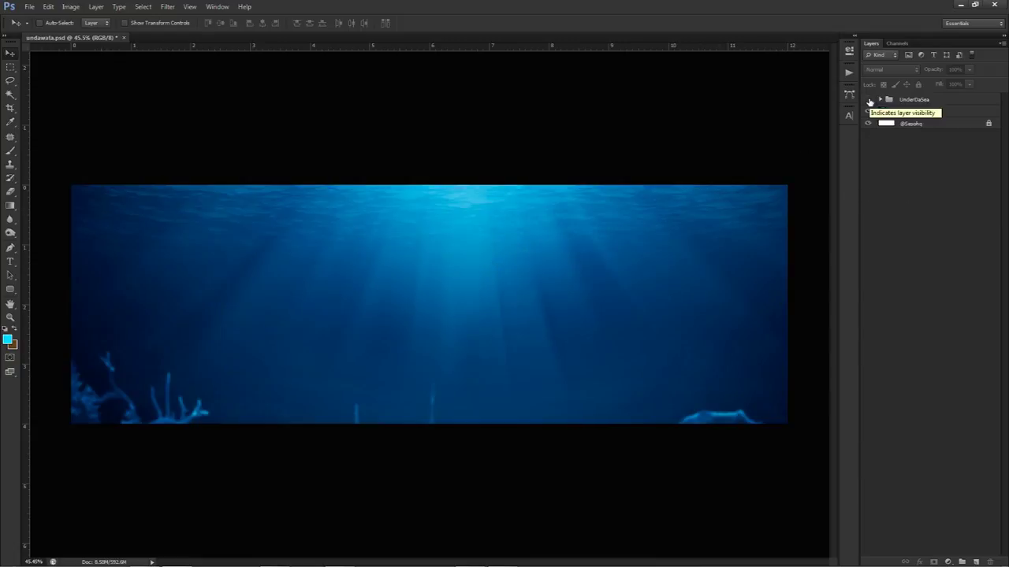
pyautogui.click(868, 100)
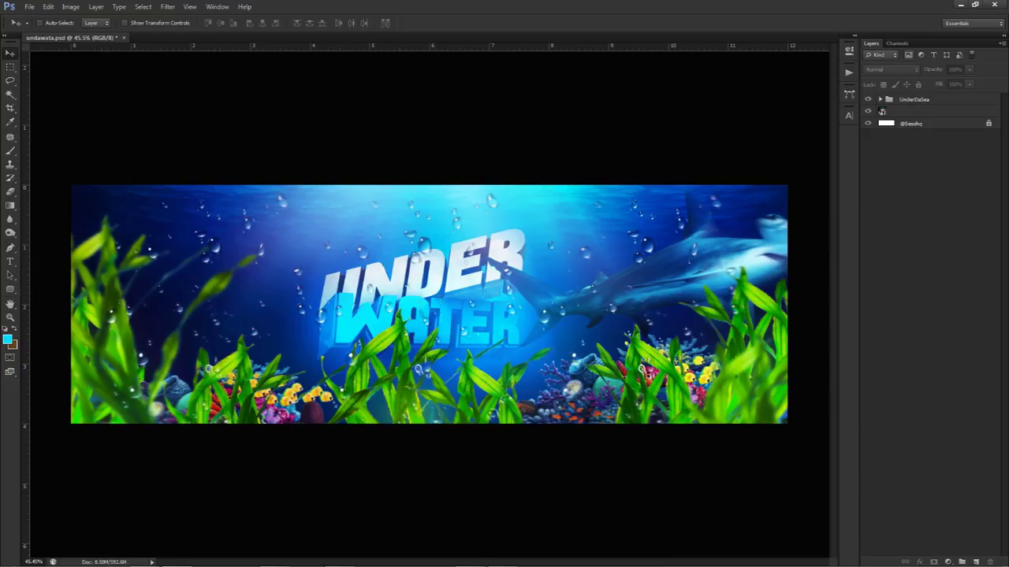
pyautogui.moveTo(1008, 120); pyautogui.dragTo(670, 122)
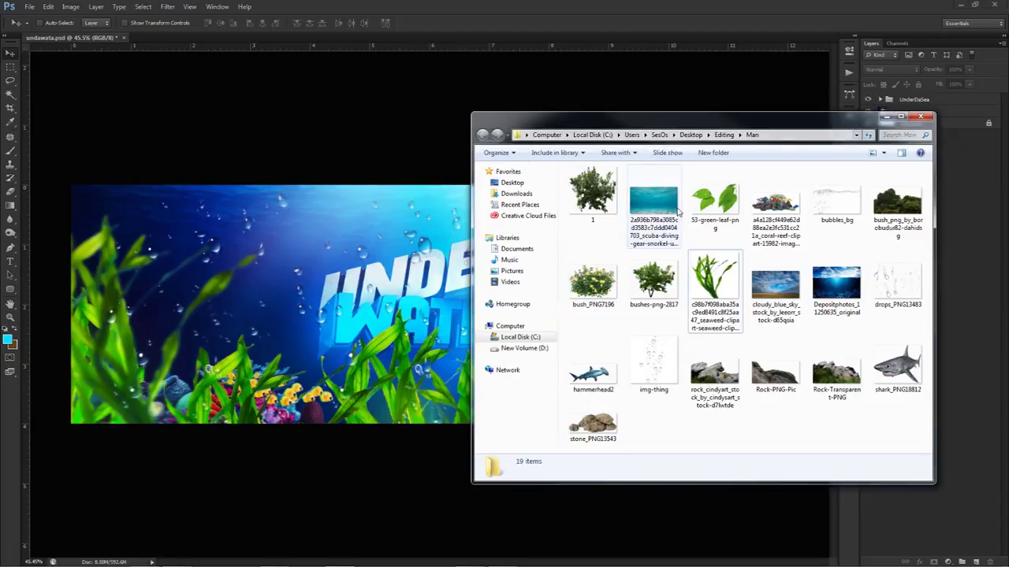
pyautogui.moveTo(757, 128); pyautogui.dragTo(1008, 130)
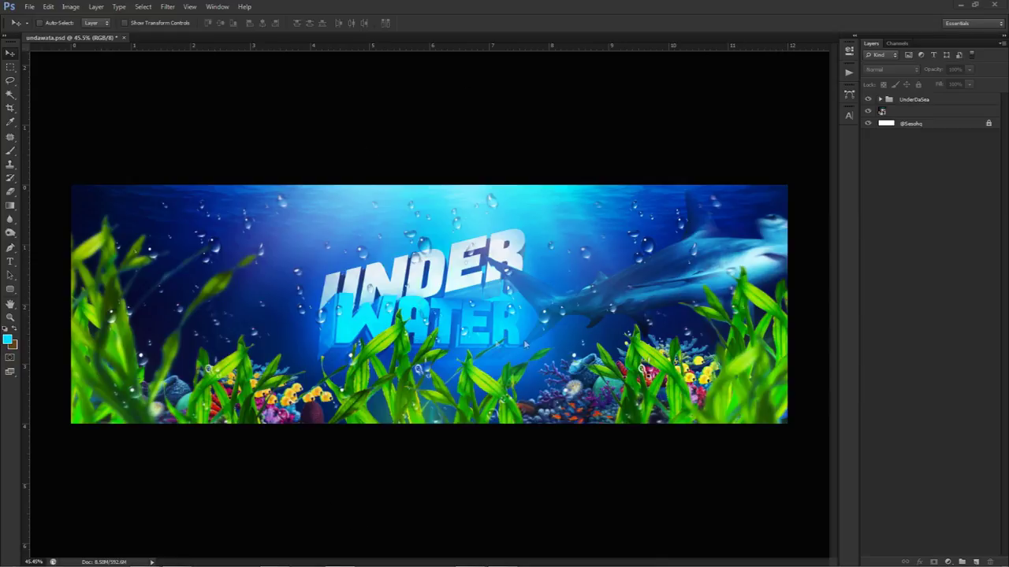
# Step: Switch to Cinema 4D and add a MoText object reading UNDER to the Lightroom scene
pyautogui.click(144, 559)
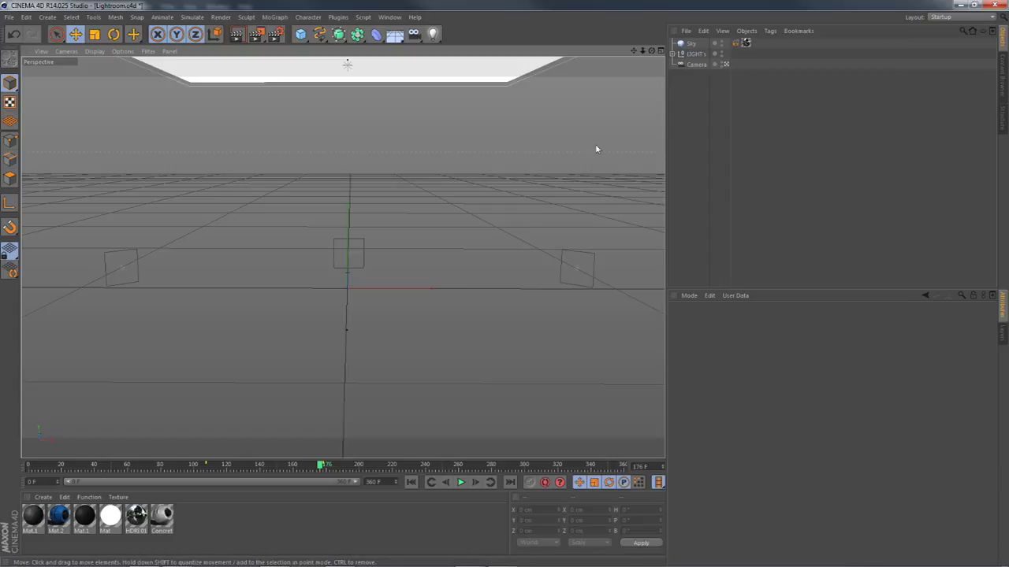
pyautogui.click(274, 16)
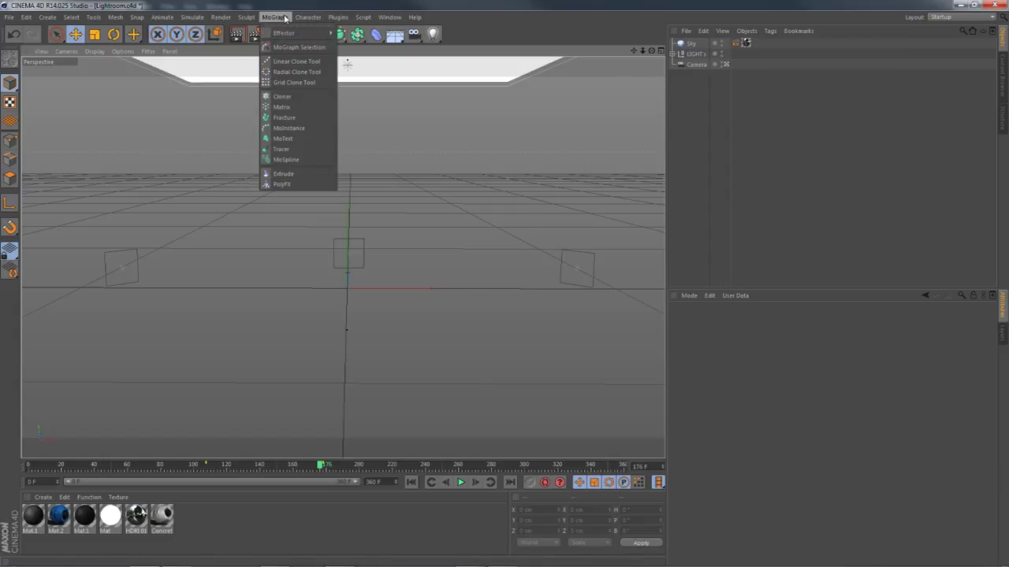
pyautogui.click(283, 138)
pyautogui.write('UNDER')
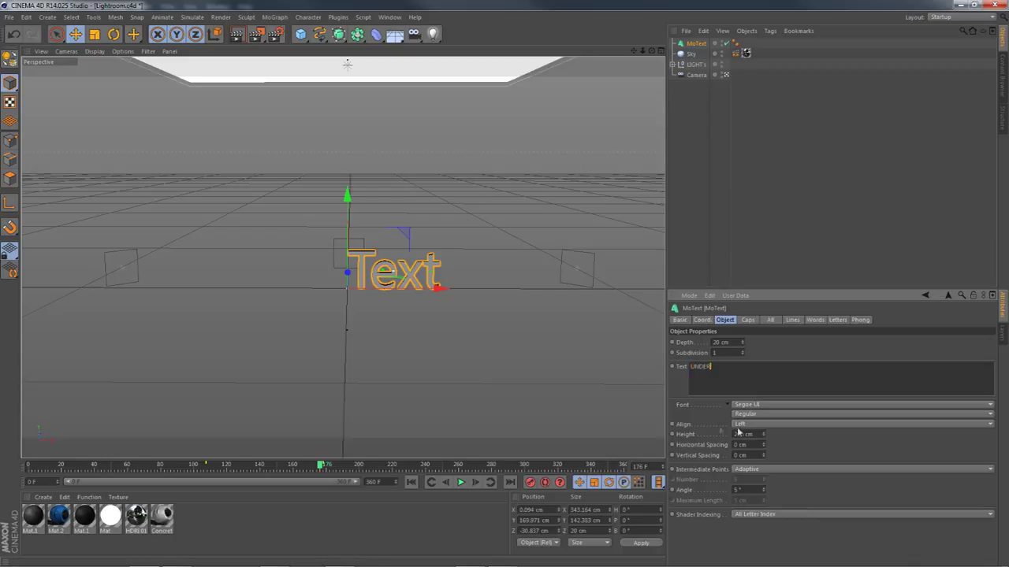
# Step: Set the UNDER text's alignment to Middle and its font to Longhaul
pyautogui.click(746, 427)
pyautogui.click(743, 443)
pyautogui.click(749, 406)
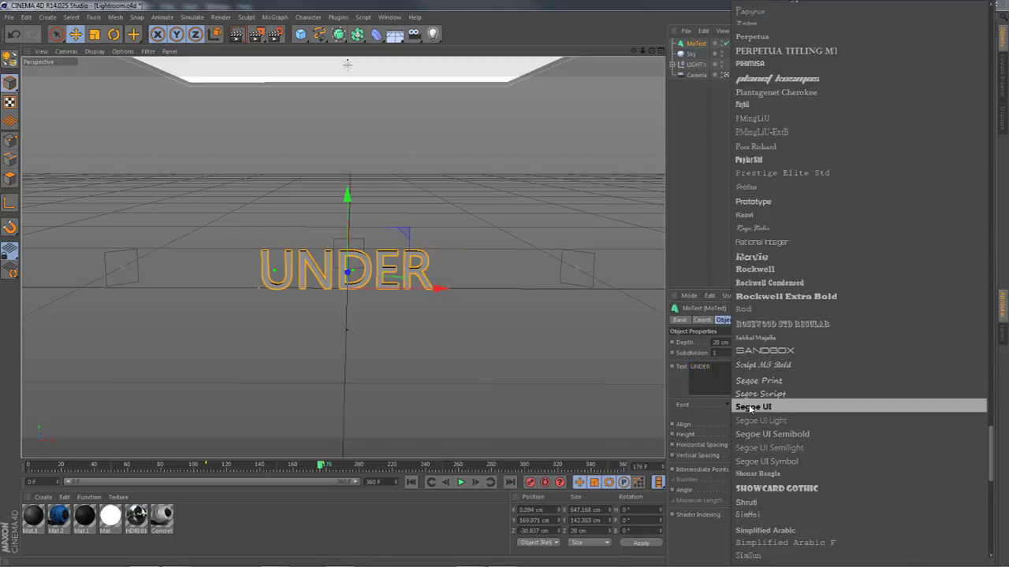
pyautogui.scroll(10, 788, 326)
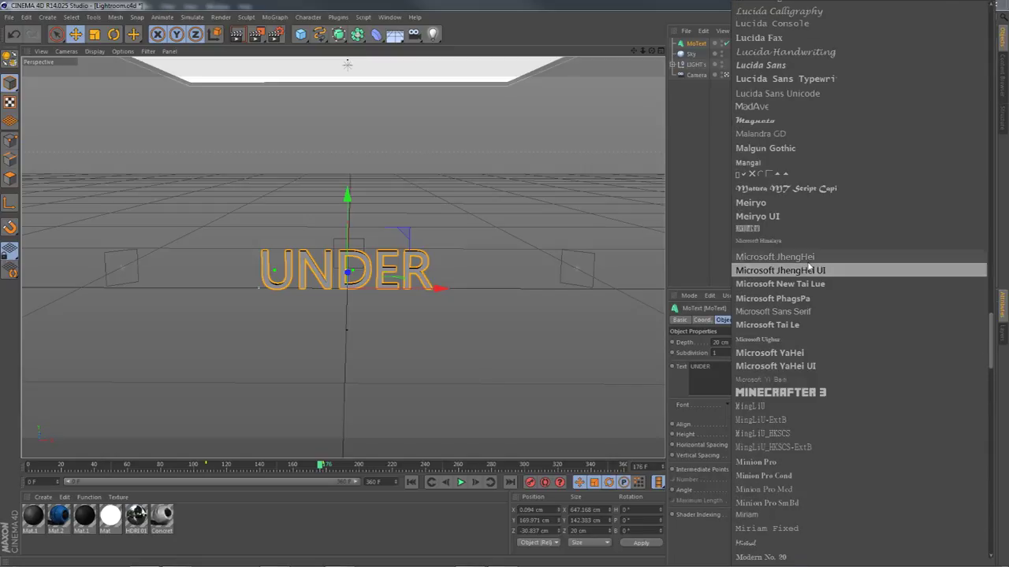
pyautogui.scroll(6, 808, 270)
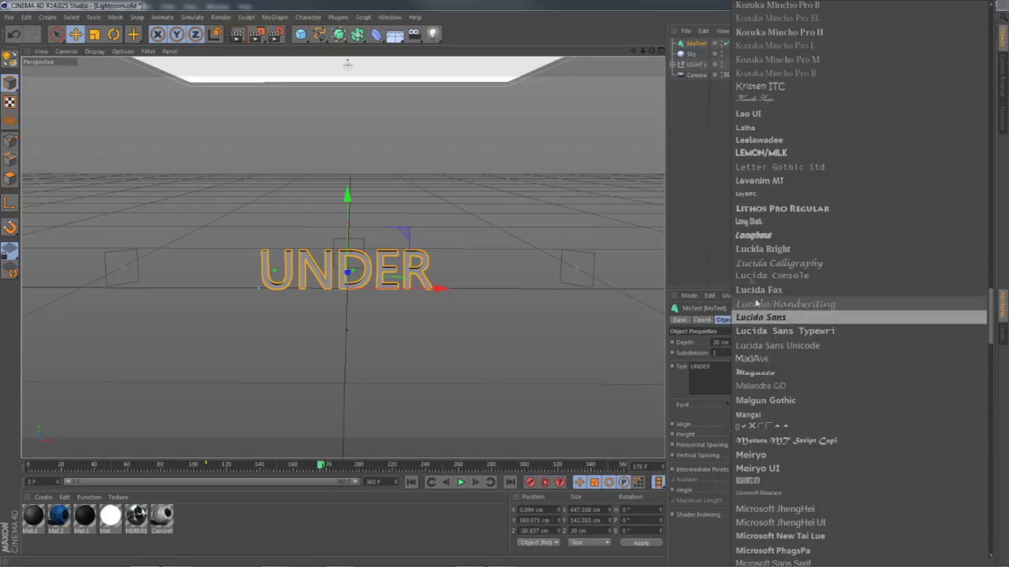
pyautogui.click(754, 235)
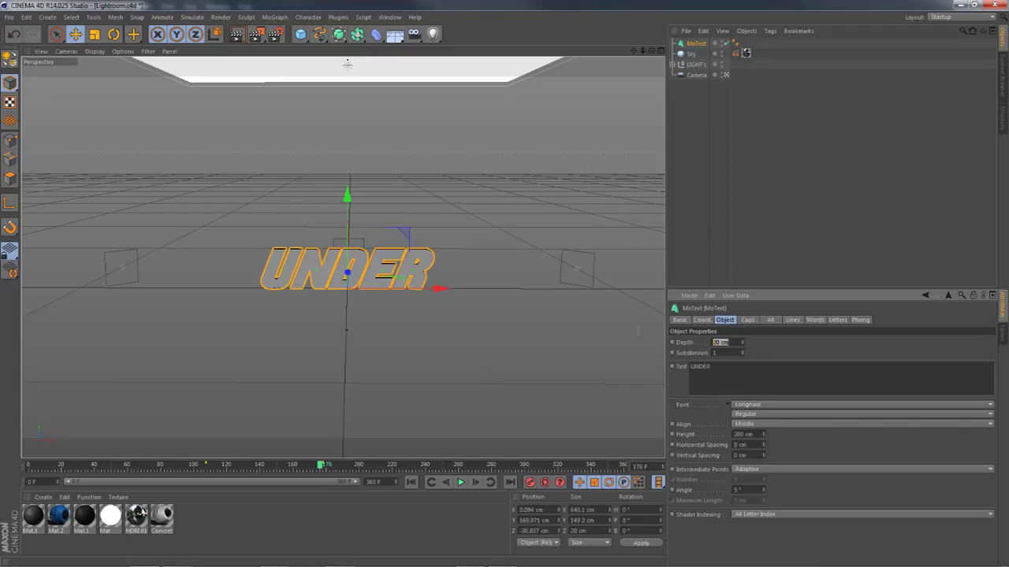
# Step: Set the UNDER text's extrusion depth to 75 cm
pyautogui.moveTo(651, 51); pyautogui.dragTo(548, 75)
pyautogui.click(736, 341)
pyautogui.moveTo(735, 340); pyautogui.dragTo(683, 343)
pyautogui.write('75')
pyautogui.press('Return')
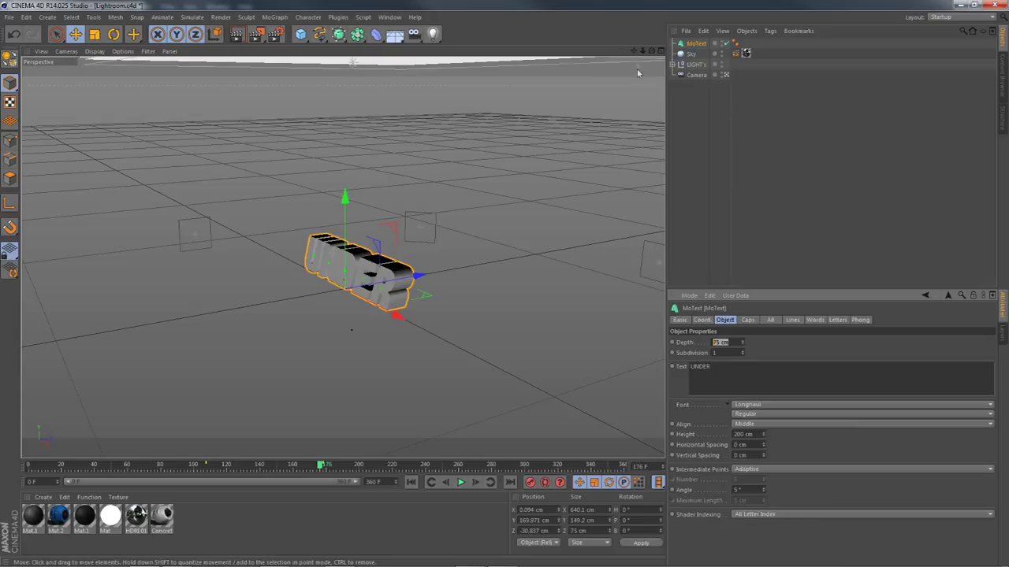
# Step: Duplicate the UNDER text object and change the copy's text to WATER
pyautogui.moveTo(652, 51); pyautogui.dragTo(678, 51)
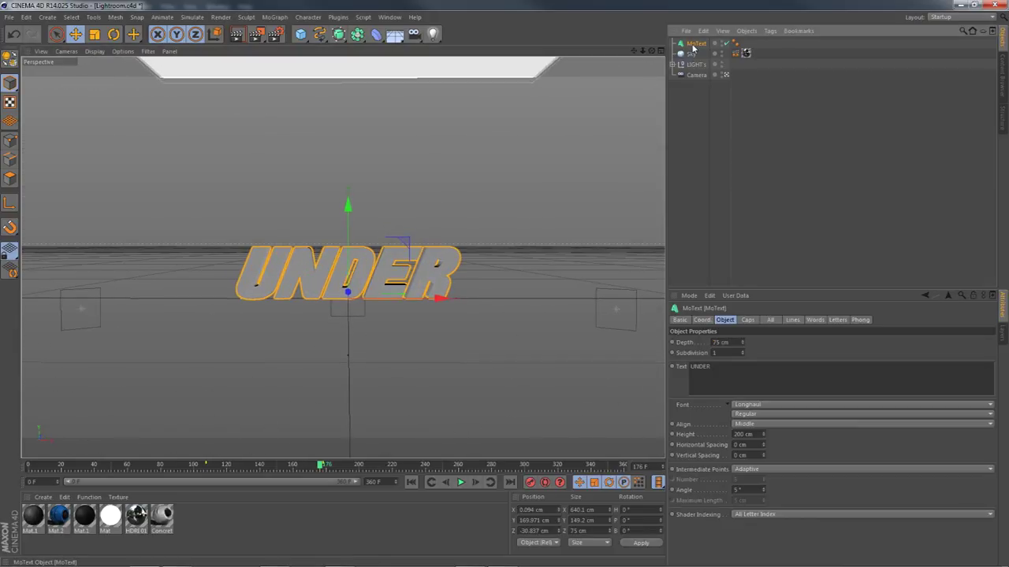
pyautogui.hotkey('ctrl', 'c')
pyautogui.hotkey('ctrl', 'v')
pyautogui.moveTo(718, 369); pyautogui.dragTo(649, 361)
pyautogui.write('WATER')
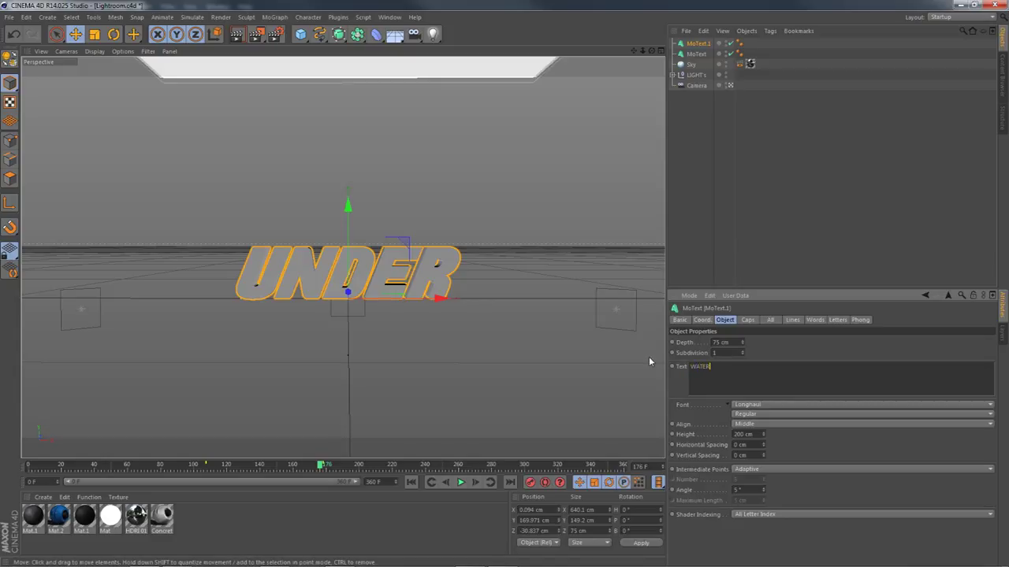
# Step: Lower WATER to sit directly beneath UNDER, and raise both texts together above the floor grid
pyautogui.moveTo(348, 206); pyautogui.dragTo(349, 262)
pyautogui.keyDown('shift'); pyautogui.click(700, 56); pyautogui.keyUp('shift')
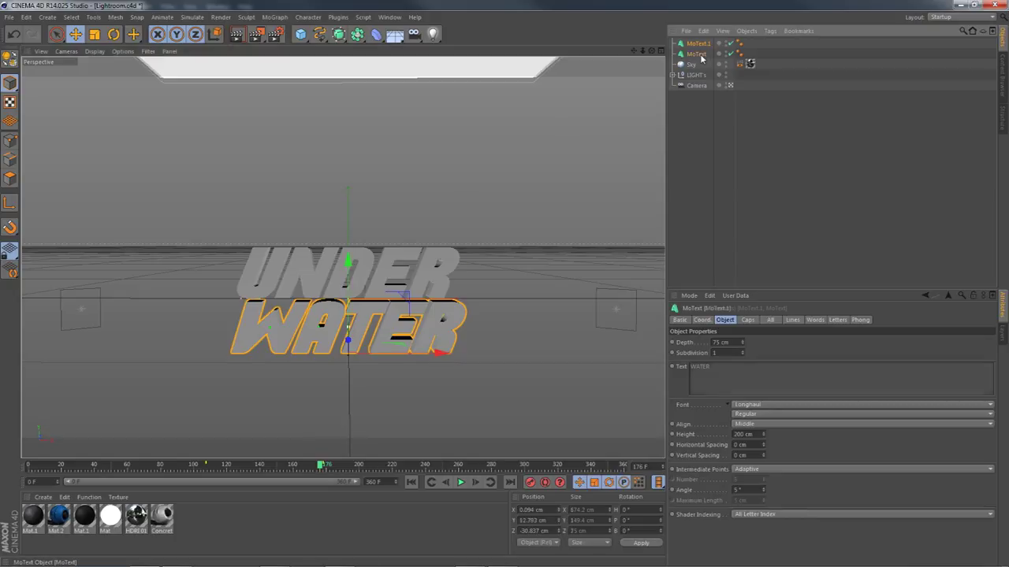
pyautogui.moveTo(347, 243); pyautogui.dragTo(349, 187)
# Step: Set the depth of both selected text objects to 85 cm
pyautogui.moveTo(651, 51); pyautogui.dragTo(619, 59)
pyautogui.moveTo(735, 343); pyautogui.dragTo(682, 336)
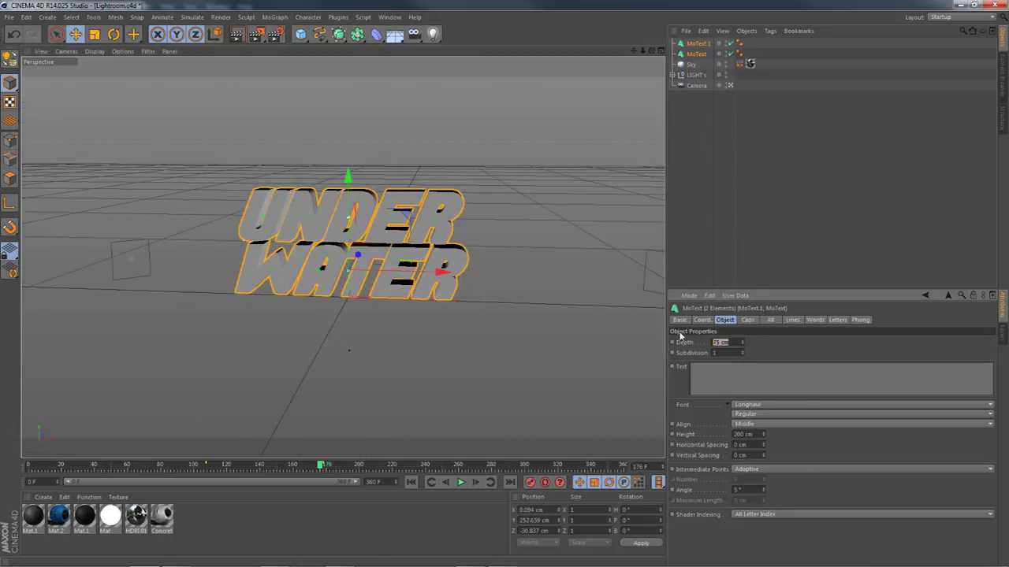
pyautogui.write('85')
pyautogui.press('Return')
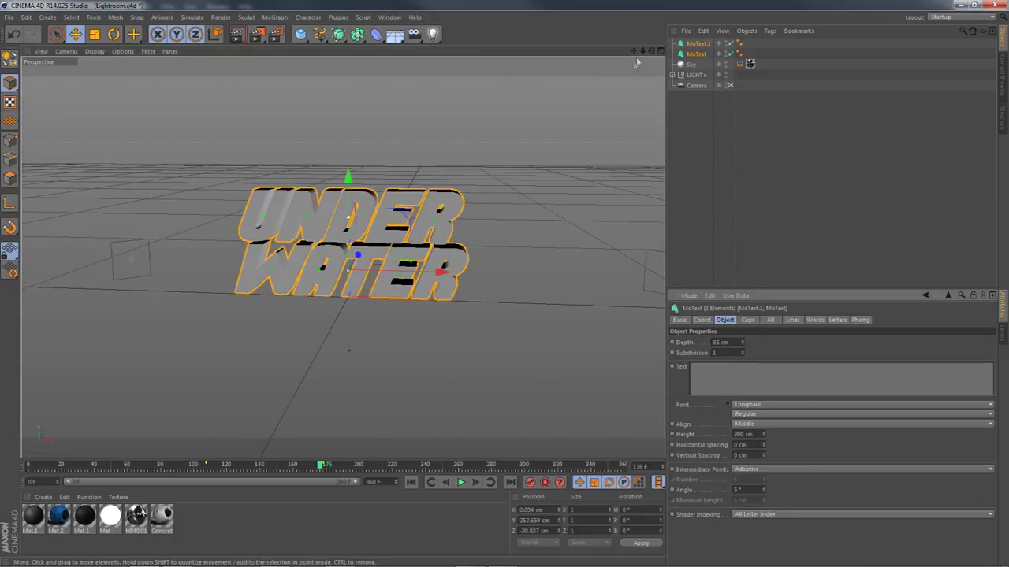
# Step: Check the text angles in the finished Photoshop banner and return to Cinema 4D to view the model from a similar side
pyautogui.moveTo(643, 51); pyautogui.dragTo(612, 60)
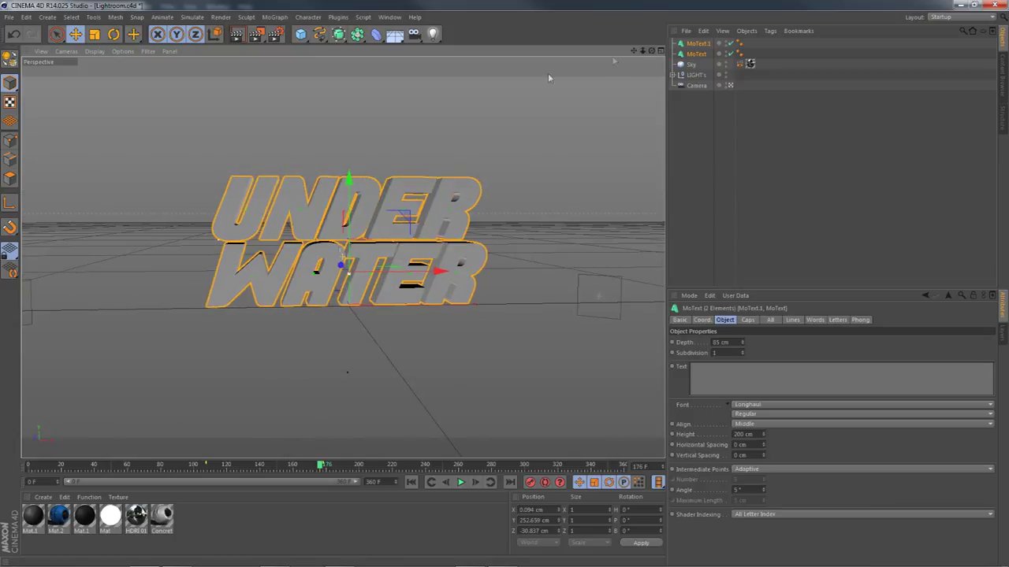
pyautogui.click(178, 557)
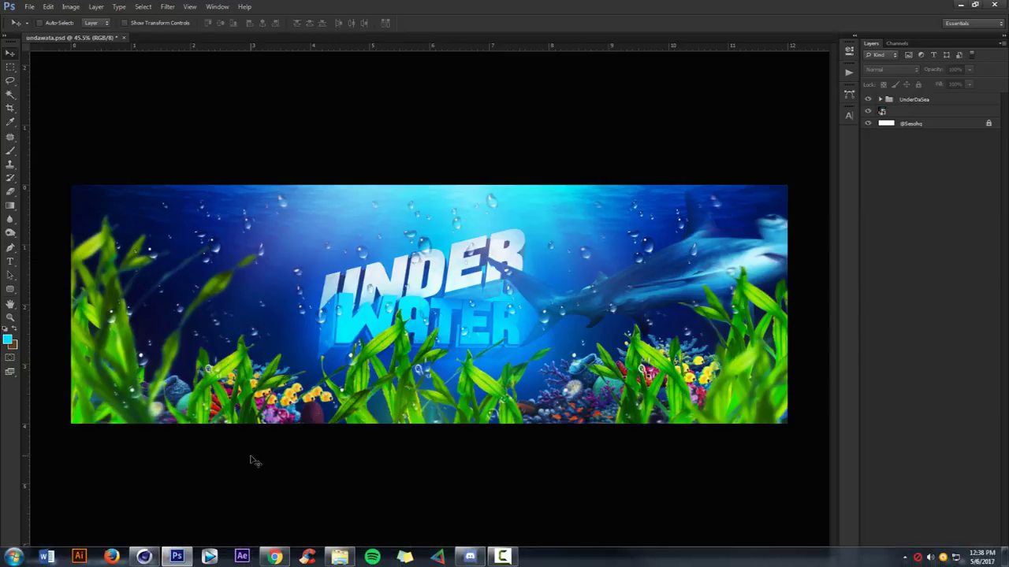
pyautogui.click(148, 555)
pyautogui.moveTo(642, 51); pyautogui.dragTo(580, 52)
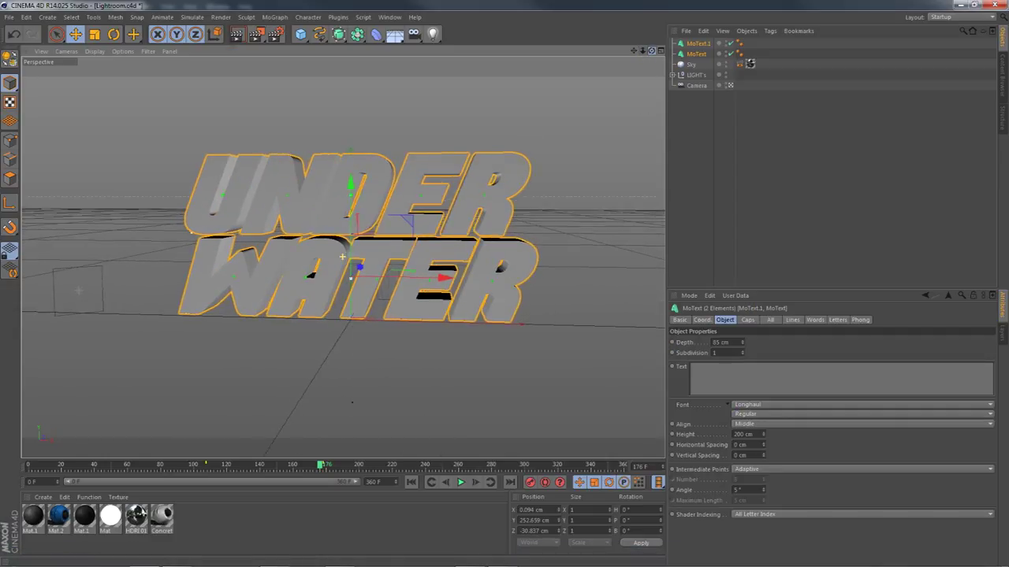
# Step: Rotate UNDER and WATER in opposite directions about their vertical axes, turning WATER to a heading of about 25°
pyautogui.click(693, 54)
pyautogui.click(692, 54)
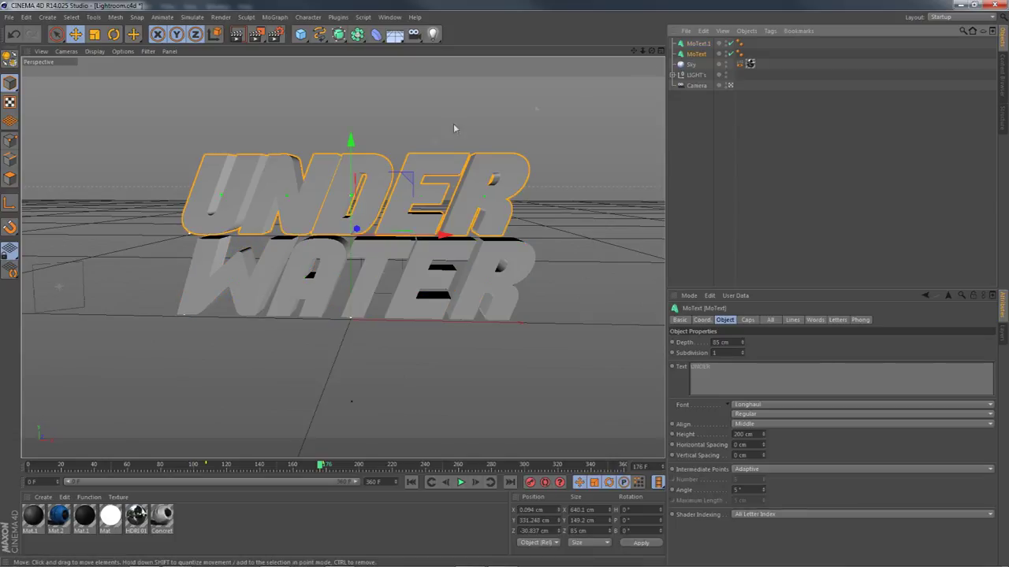
pyautogui.click(114, 34)
pyautogui.moveTo(387, 239); pyautogui.dragTo(358, 236)
pyautogui.click(378, 309)
pyautogui.moveTo(375, 333); pyautogui.dragTo(399, 329)
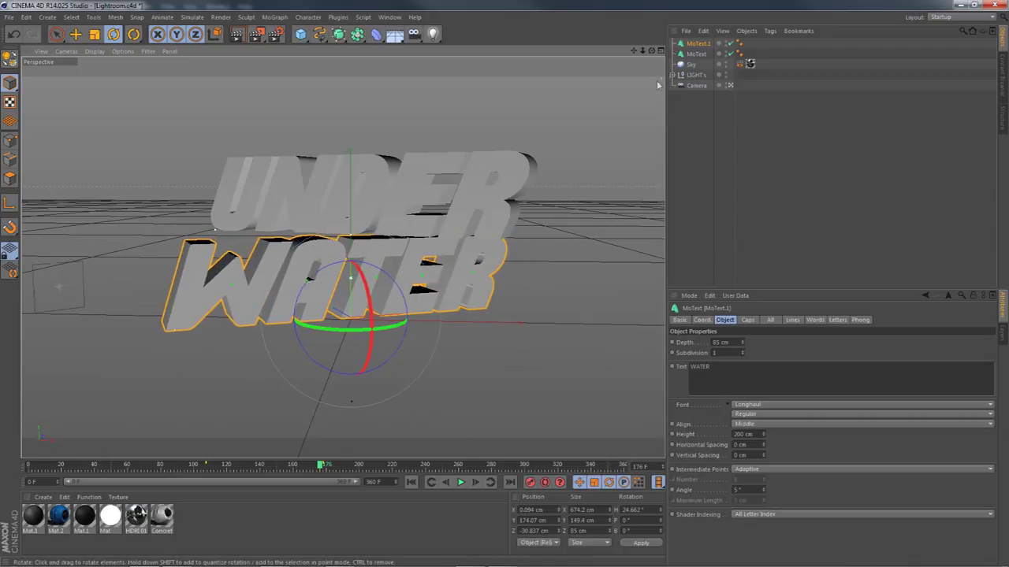
# Step: Rotate both texts together to a heading of about 7° and a pitch of about -25°
pyautogui.keyDown('shift'); pyautogui.click(693, 55); pyautogui.keyUp('shift')
pyautogui.moveTo(651, 52); pyautogui.dragTo(678, 41)
pyautogui.press('r')
pyautogui.moveTo(372, 299); pyautogui.dragTo(383, 260)
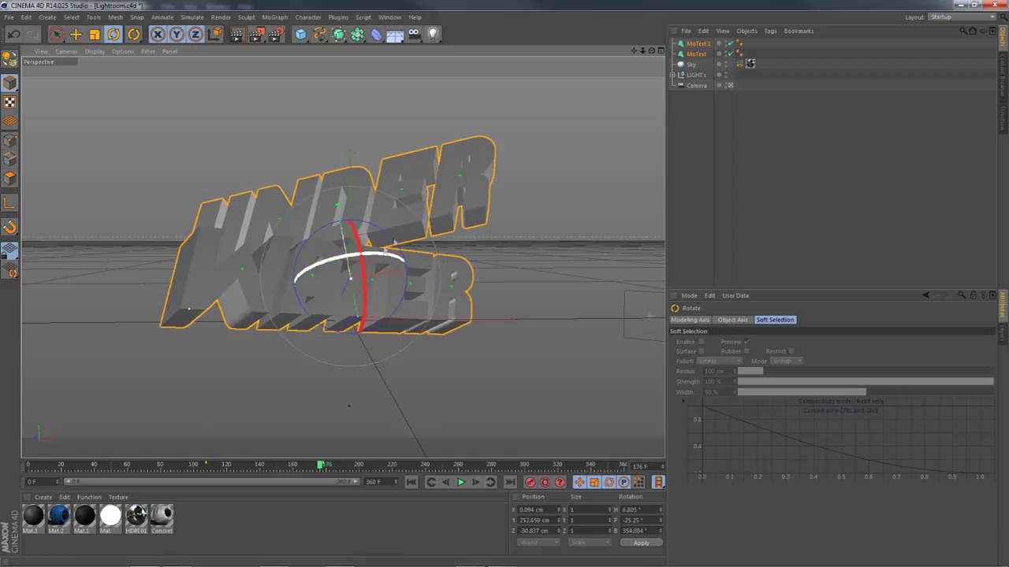
# Step: Duplicate both the UNDER and WATER text objects in place
pyautogui.moveTo(633, 51); pyautogui.dragTo(643, 49)
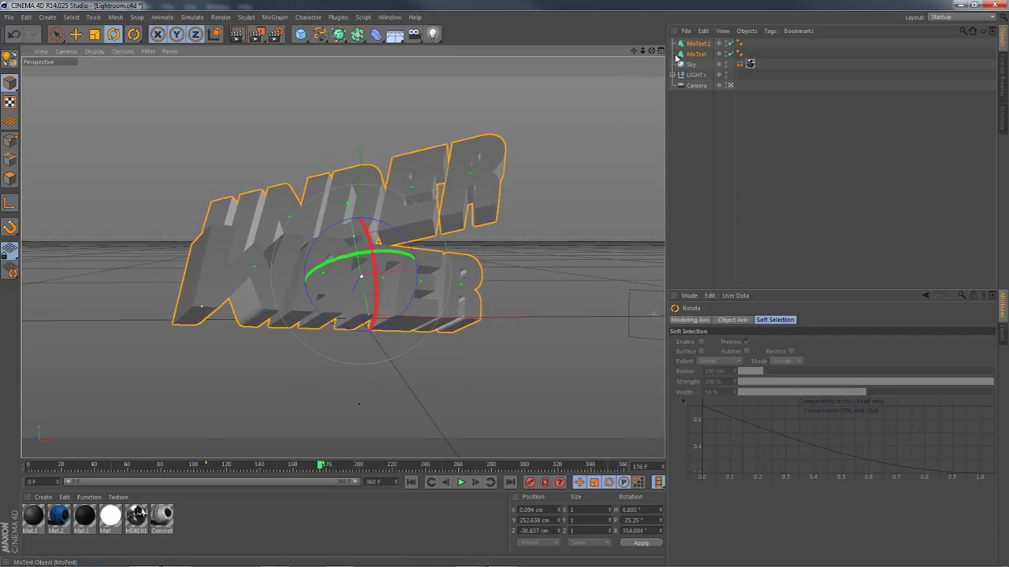
pyautogui.hotkey('ctrl', 'c')
pyautogui.hotkey('ctrl', 'v')
pyautogui.click(695, 57)
pyautogui.click(692, 43)
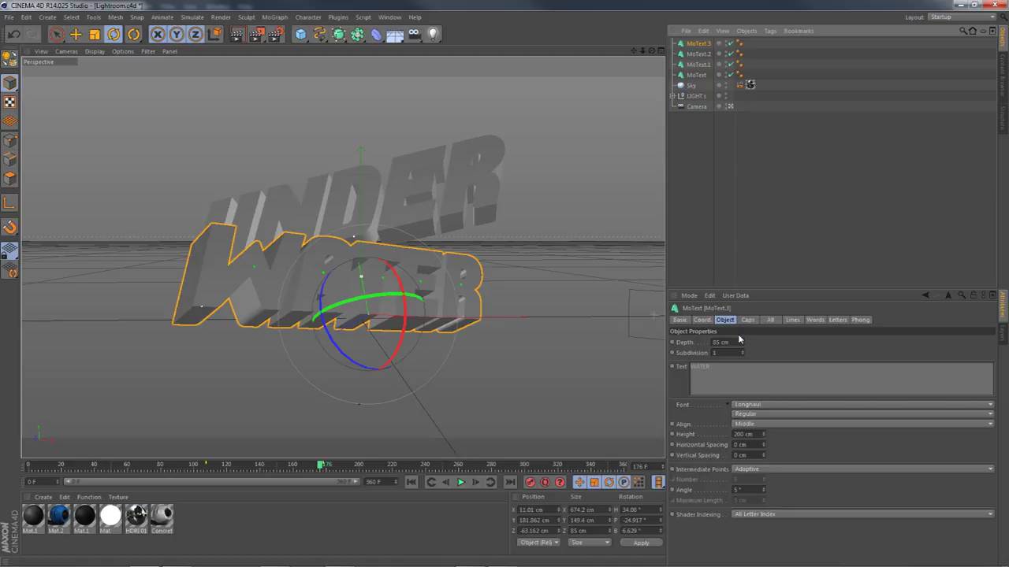
# Step: Rename the UNDER copy as 1
pyautogui.keyDown('ctrl'); pyautogui.click(695, 55); pyautogui.keyUp('ctrl')
pyautogui.doubleClick(697, 56)
pyautogui.write('1')
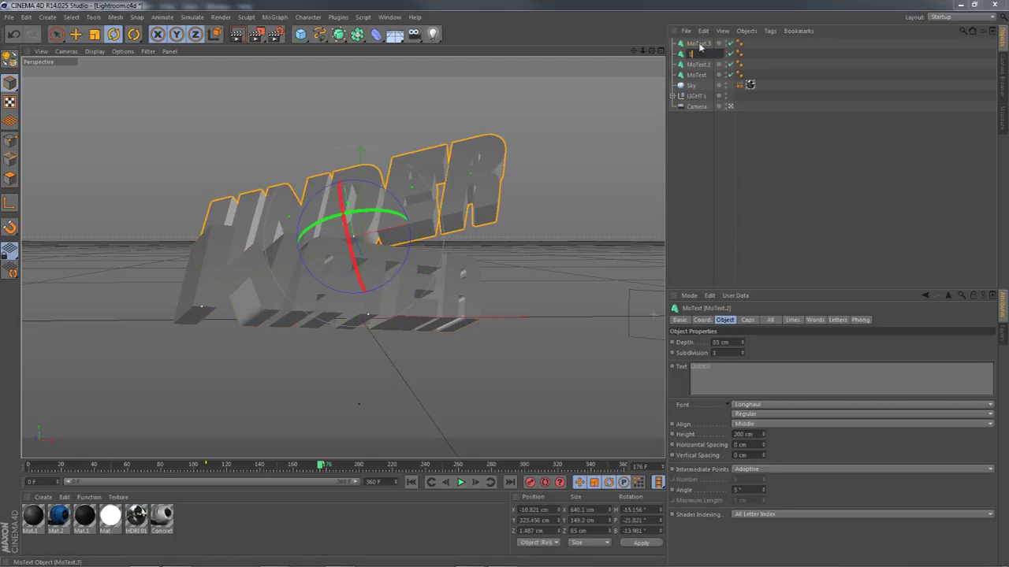
pyautogui.click(700, 46)
# Step: Rename both the UNDER copy and the WATER copy as 2
pyautogui.doubleClick(689, 55)
pyautogui.write('2')
pyautogui.click(696, 46)
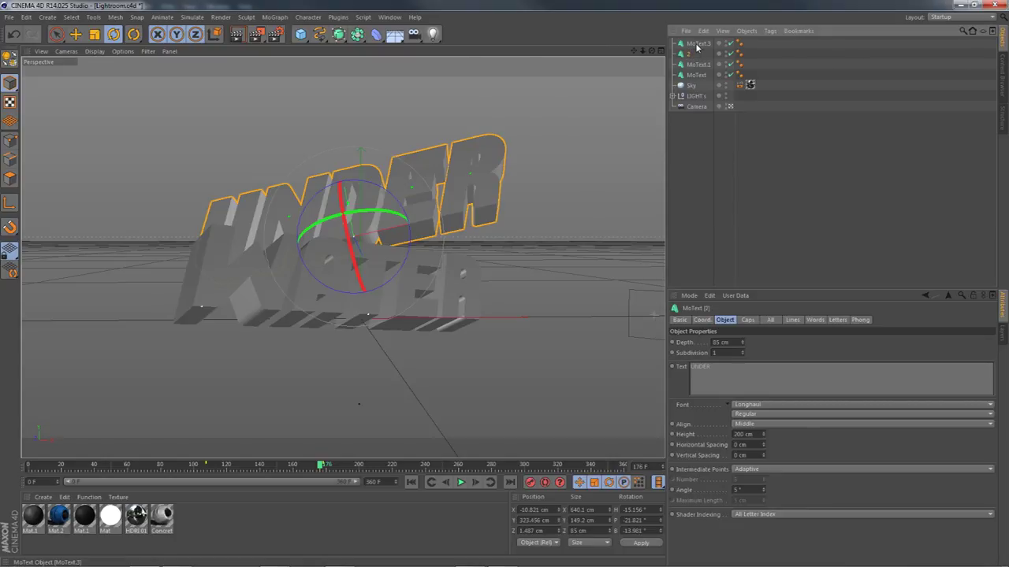
pyautogui.doubleClick(697, 45)
pyautogui.write('2')
pyautogui.press('Return')
# Step: Set the start and end caps of both copies named 2 to Fillet Cap
pyautogui.keyDown('ctrl'); pyautogui.click(690, 54); pyautogui.keyUp('ctrl')
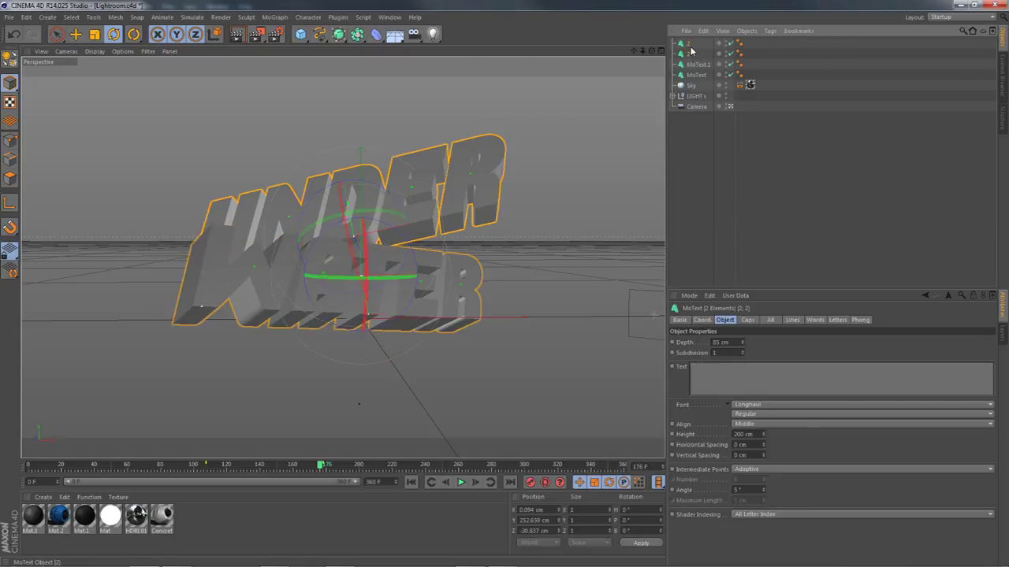
pyautogui.click(745, 320)
pyautogui.click(728, 343)
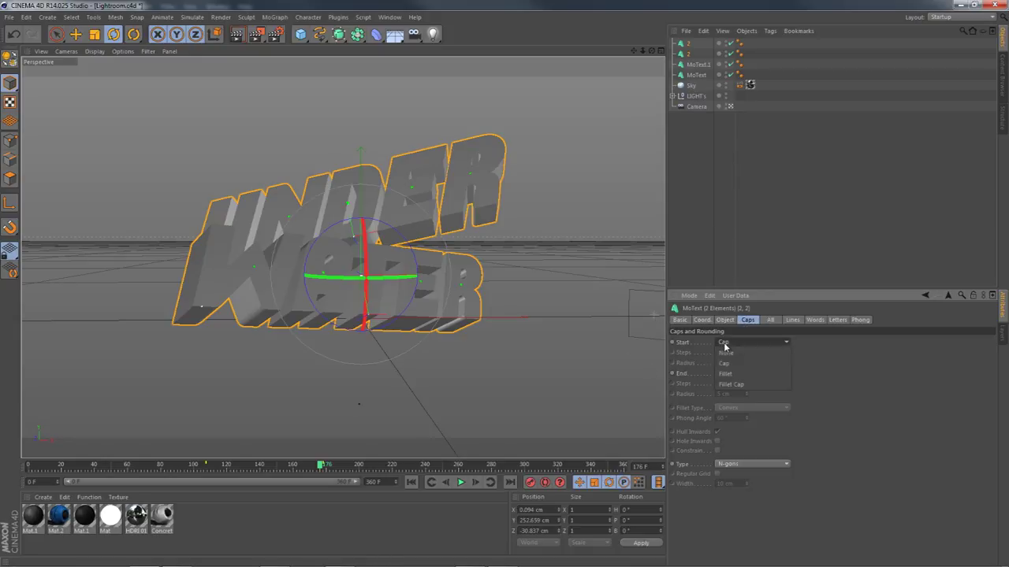
pyautogui.click(733, 384)
pyautogui.click(736, 415)
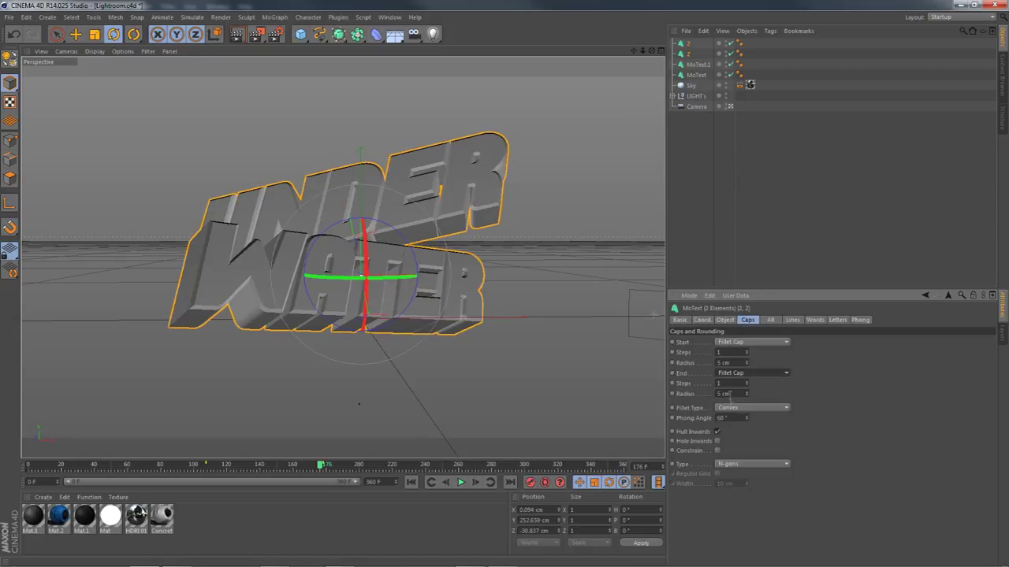
# Step: Set the start and end fillet radius of both copies to 3 cm
pyautogui.click(738, 393)
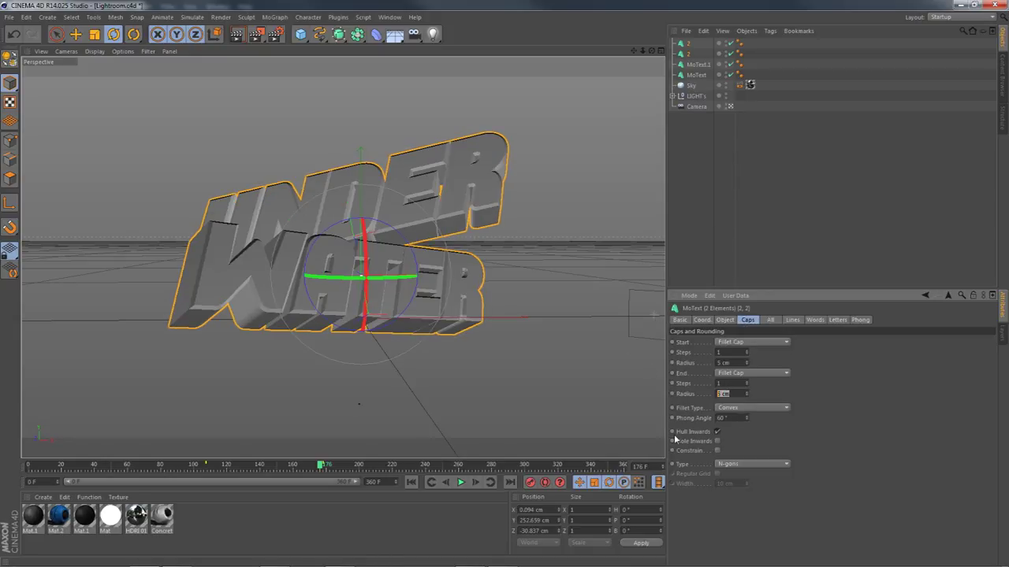
pyautogui.write('3')
pyautogui.moveTo(717, 363); pyautogui.dragTo(781, 363)
pyautogui.write('3')
pyautogui.press('Return')
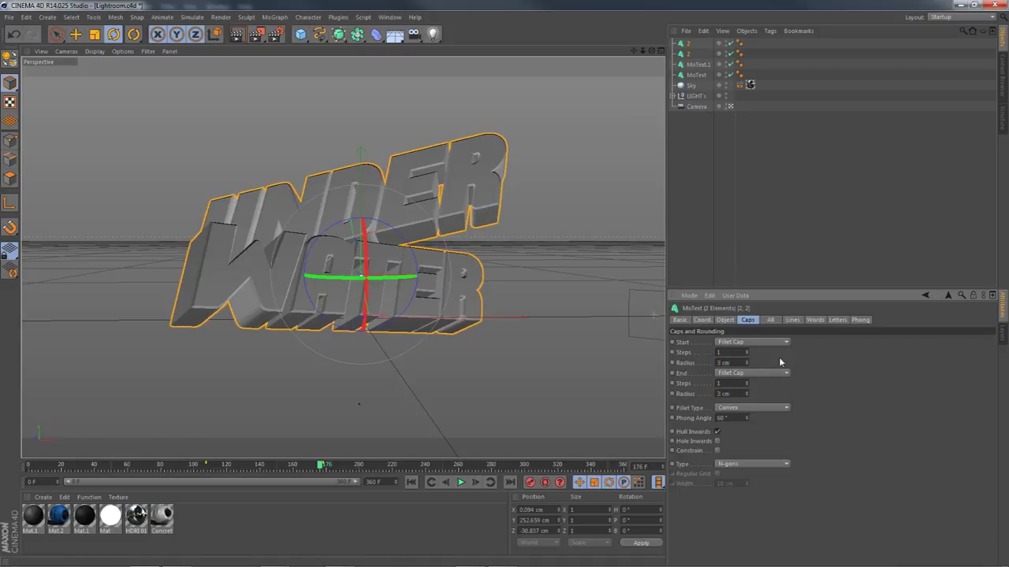
# Step: Move the filleted WATER copy a short distance back along its depth axis, behind the original's front face
pyautogui.click(688, 45)
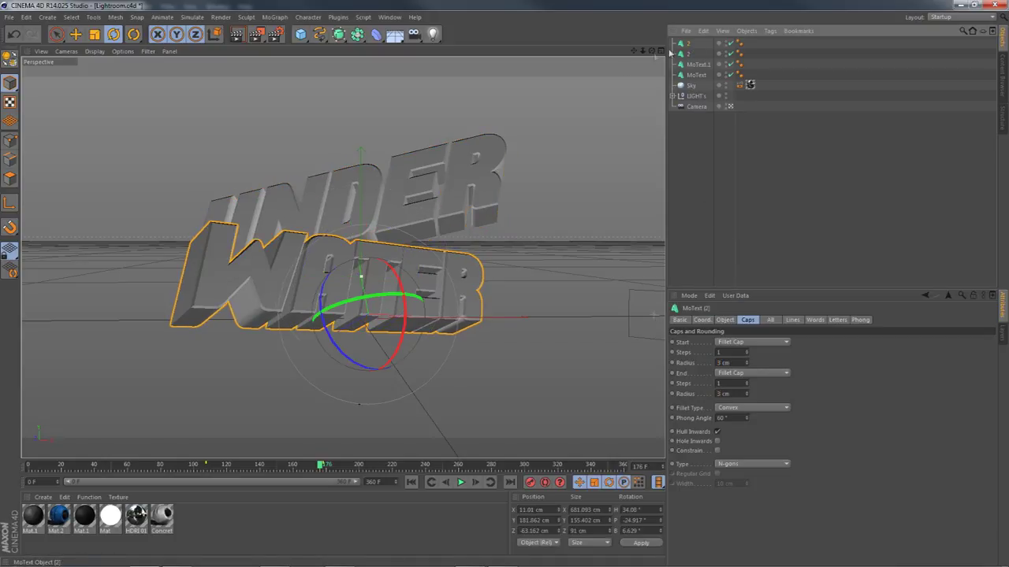
pyautogui.click(76, 35)
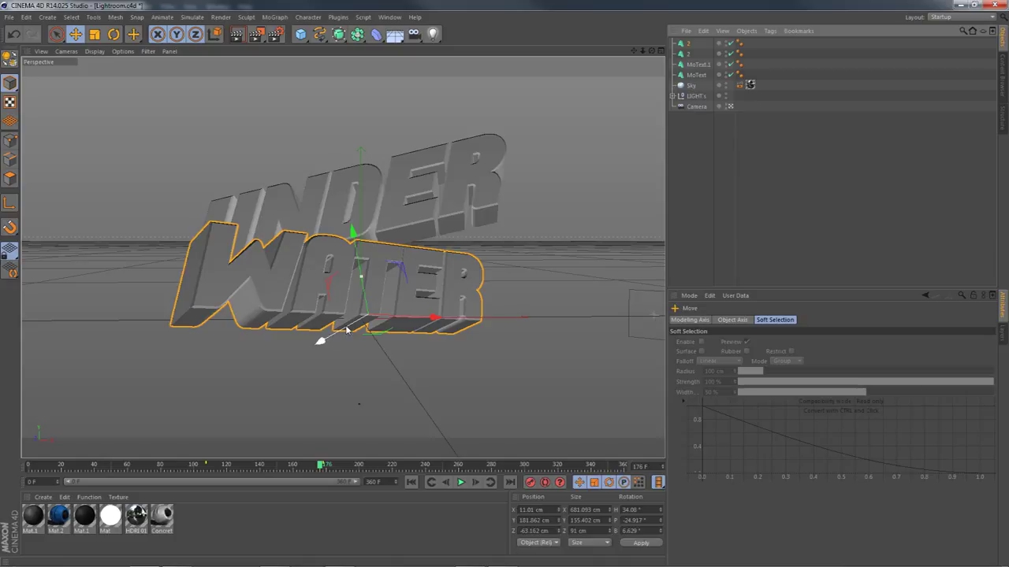
pyautogui.moveTo(347, 330); pyautogui.dragTo(342, 331)
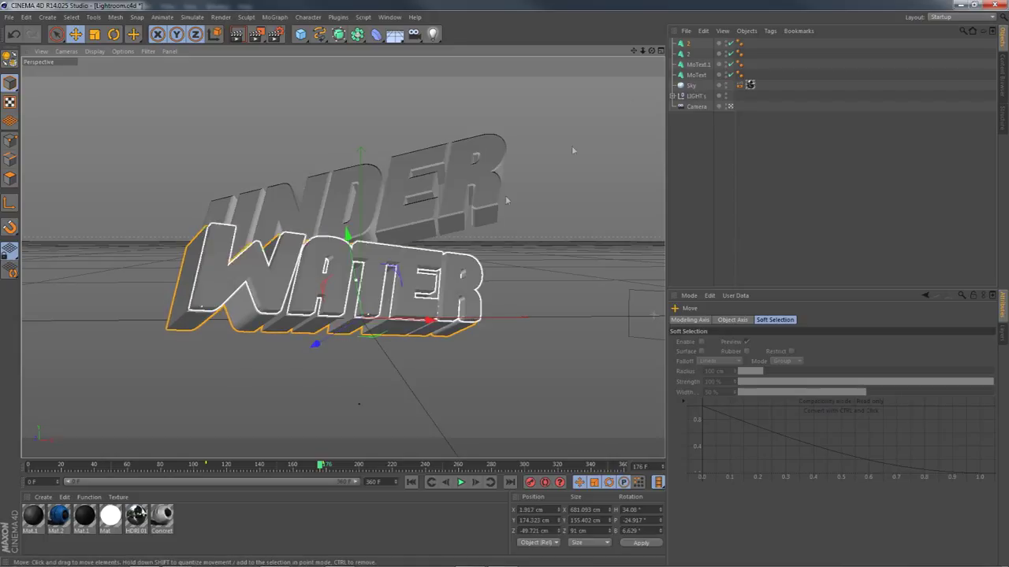
# Step: Move the filleted UNDER copy a short distance back along its depth axis, behind the original's front face
pyautogui.click(386, 229)
pyautogui.moveTo(366, 265); pyautogui.dragTo(361, 253)
# Step: Duplicate the blue Mat.2 material and set the duplicate's color to grey, RGB 150, 152, 153
pyautogui.click(67, 522)
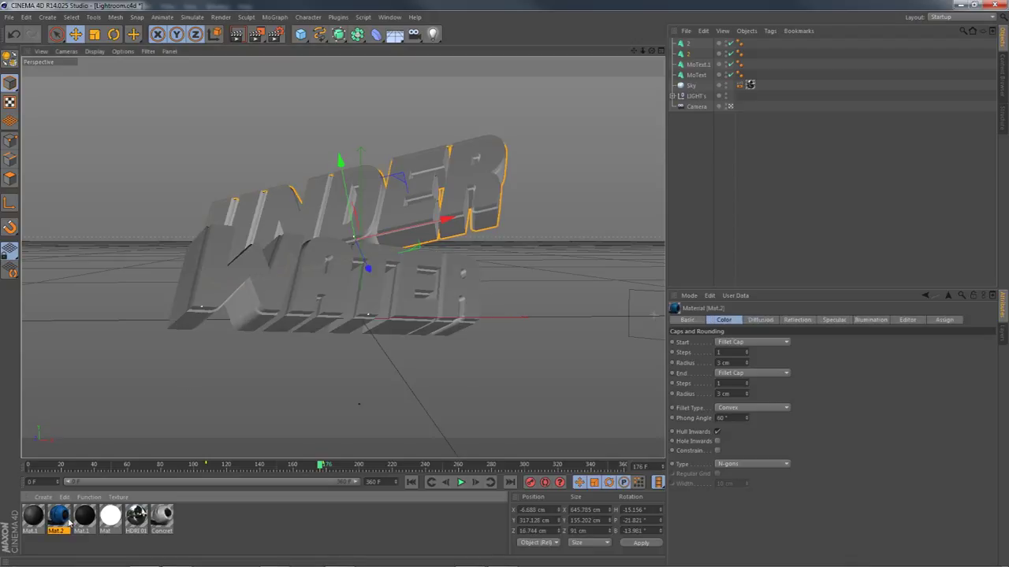
pyautogui.hotkey('ctrl', 'c')
pyautogui.hotkey('ctrl', 'v')
pyautogui.doubleClick(38, 522)
pyautogui.click(410, 125)
pyautogui.click(411, 135)
pyautogui.click(413, 146)
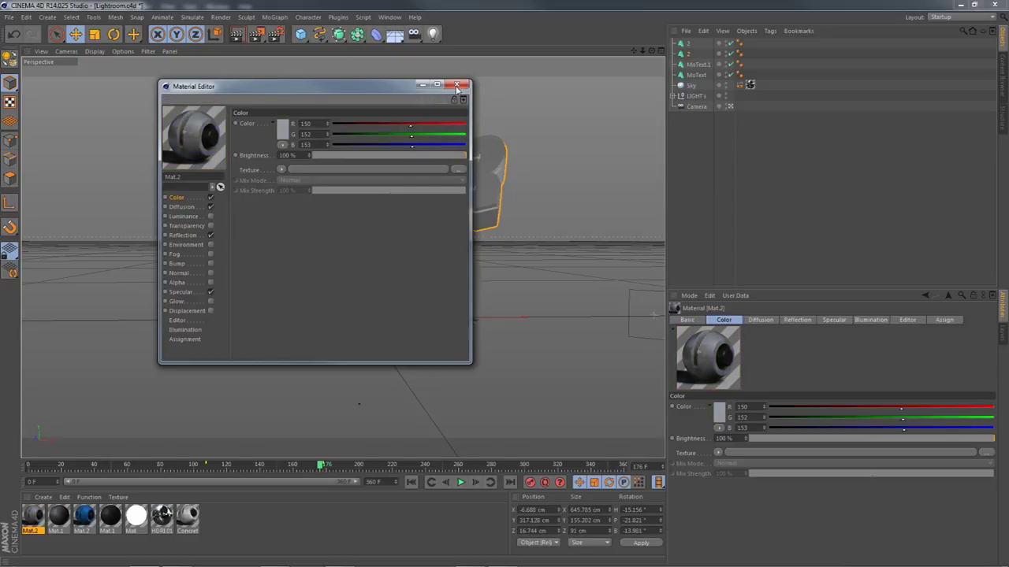
pyautogui.click(456, 84)
# Step: Apply the grey Mat.2 to the UNDER copy with seamless Cubic projection, and copy its texture tag to the original UNDER text
pyautogui.moveTo(690, 197)
pyautogui.mouseDown()
pyautogui.moveTo(691, 44)
pyautogui.moveTo(750, 54)
pyautogui.mouseUp()
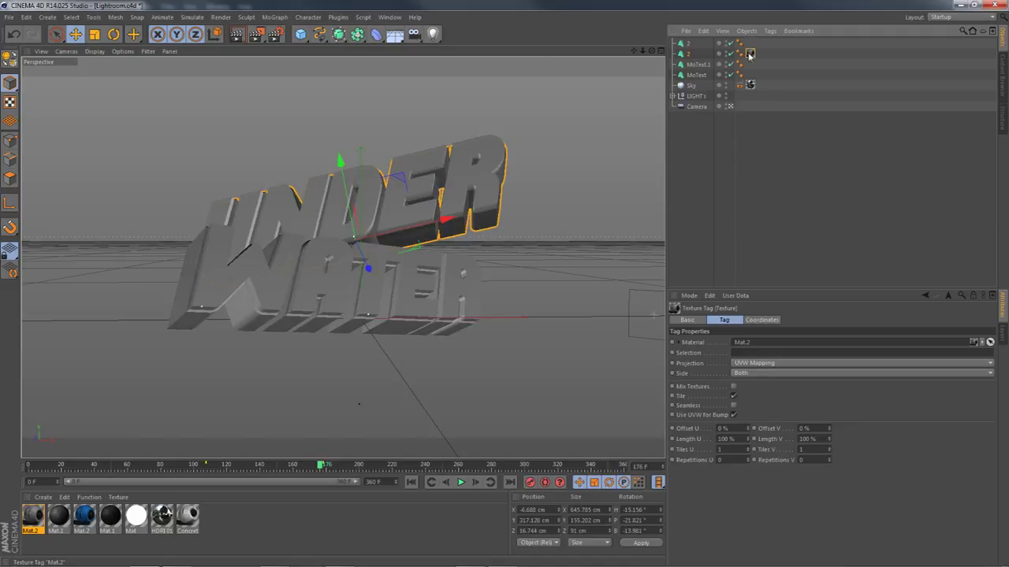
pyautogui.click(760, 363)
pyautogui.click(745, 406)
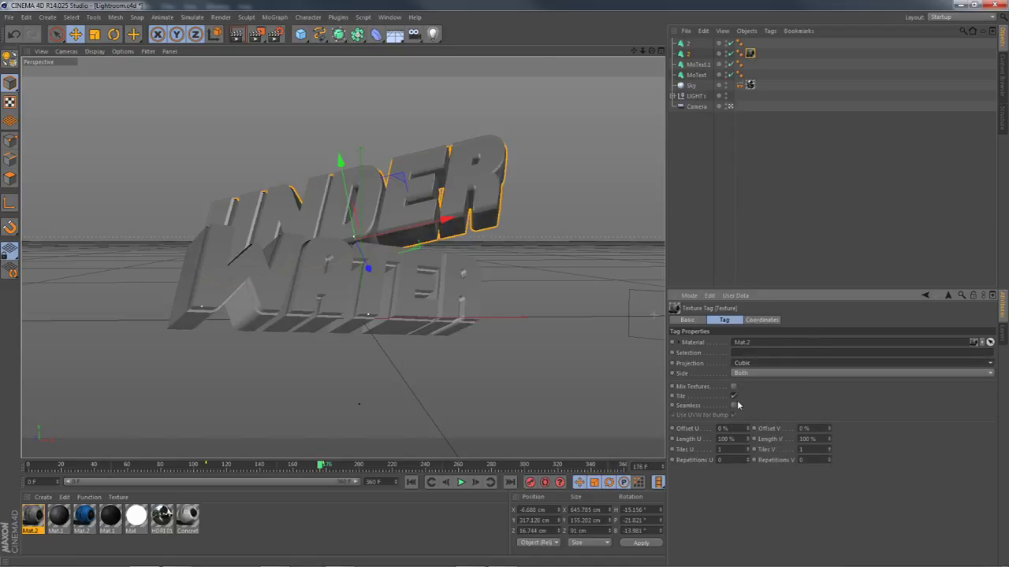
pyautogui.moveTo(750, 53); pyautogui.dragTo(750, 74)
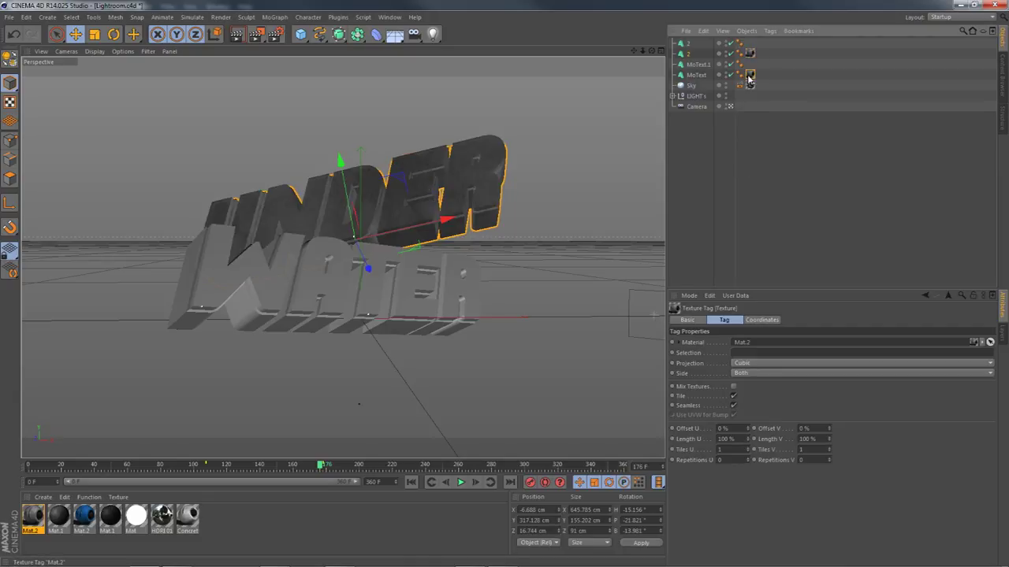
# Step: Apply the blue Mat.2 to the original WATER text with seamless Cubic projection, and copy its texture tag to the WATER copy
pyautogui.click(84, 517)
pyautogui.moveTo(698, 71); pyautogui.dragTo(697, 74)
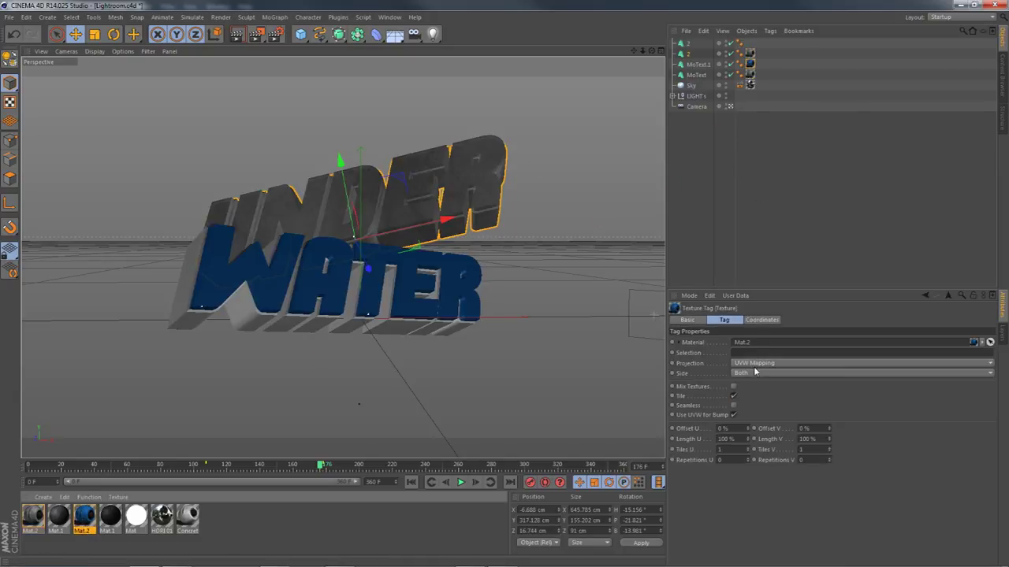
pyautogui.click(756, 364)
pyautogui.click(750, 409)
pyautogui.click(735, 406)
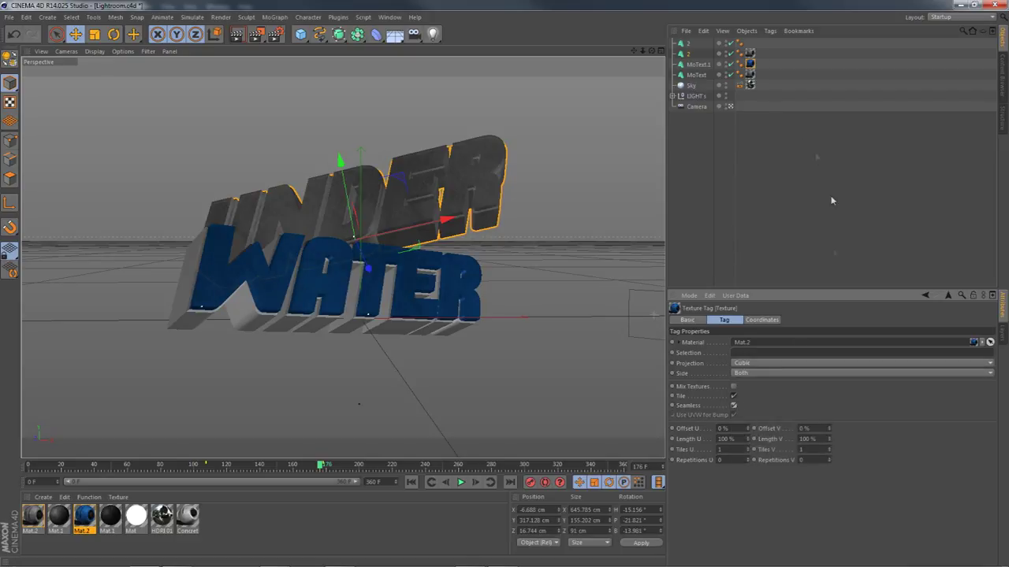
pyautogui.moveTo(750, 65); pyautogui.dragTo(749, 46)
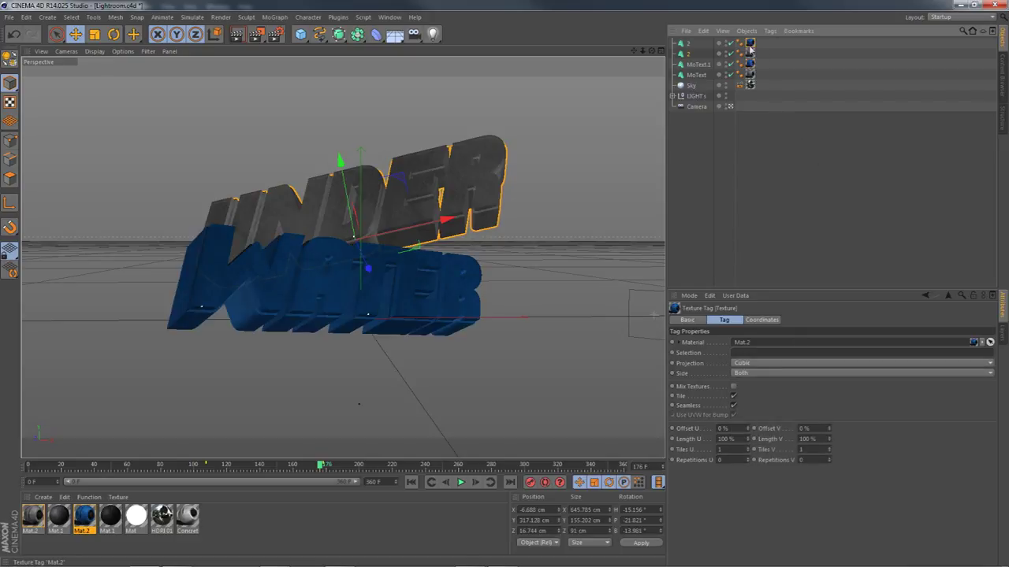
# Step: Deselect everything and render a preview of the textured text in the viewport
pyautogui.click(792, 179)
pyautogui.click(244, 37)
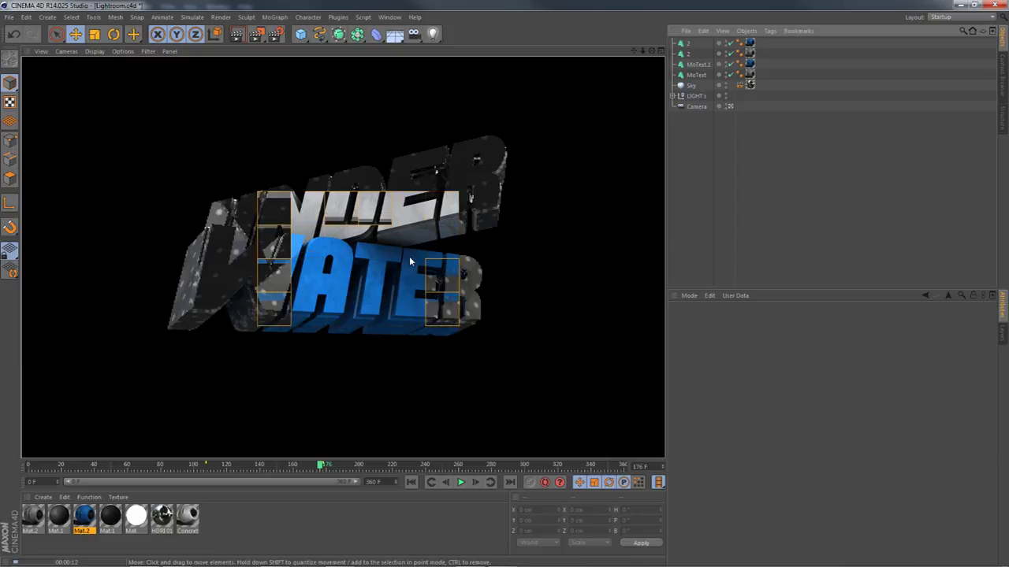
# Step: Set the render's output file to 123 on the Desktop in the render settings
pyautogui.click(272, 38)
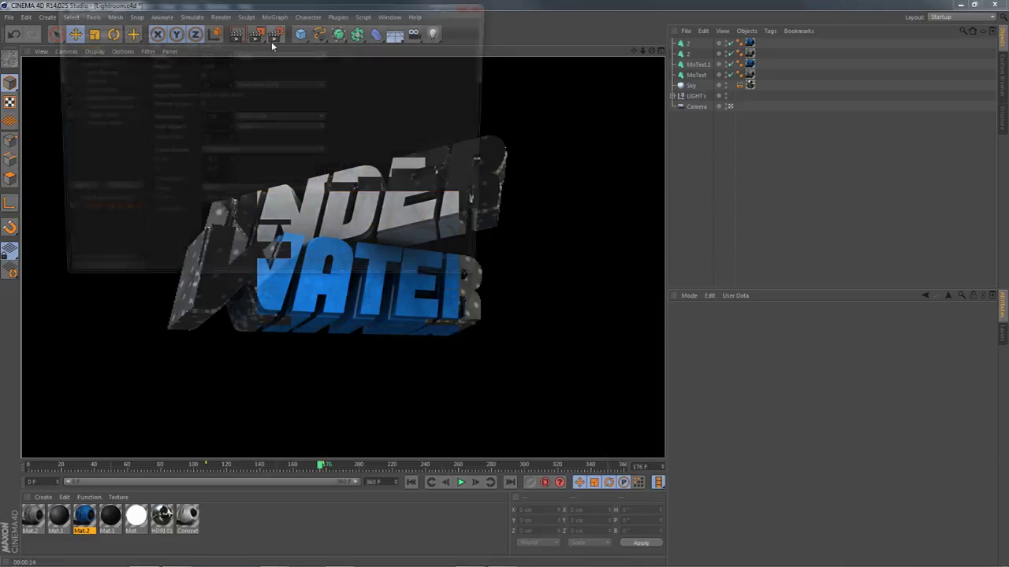
pyautogui.click(79, 54)
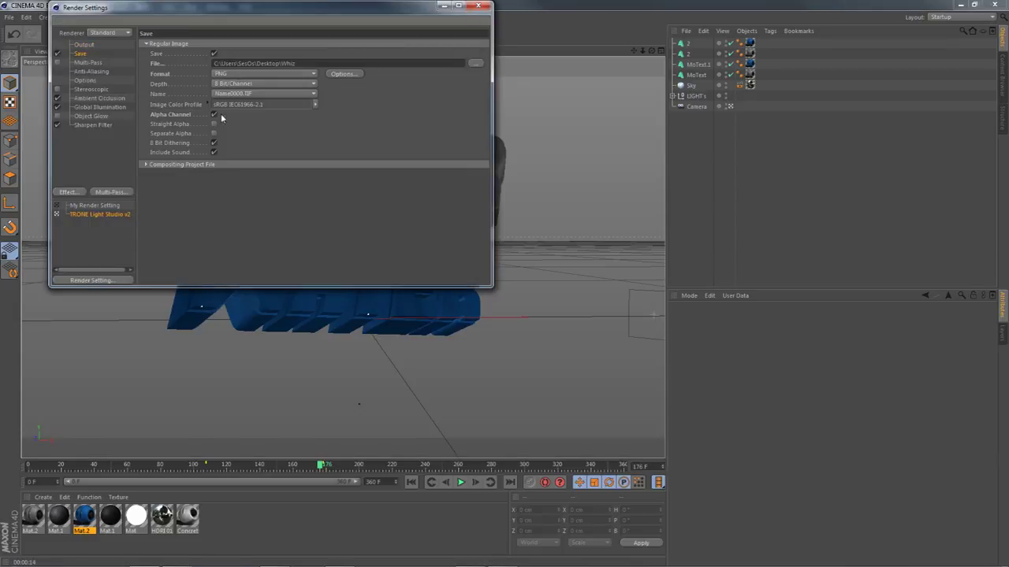
pyautogui.doubleClick(299, 61)
pyautogui.press('BackSpace')
pyautogui.write('123')
# Step: Review the output size, Ambient Occlusion, Global Illumination, Sharpen Filter and save options of the render settings
pyautogui.click(84, 44)
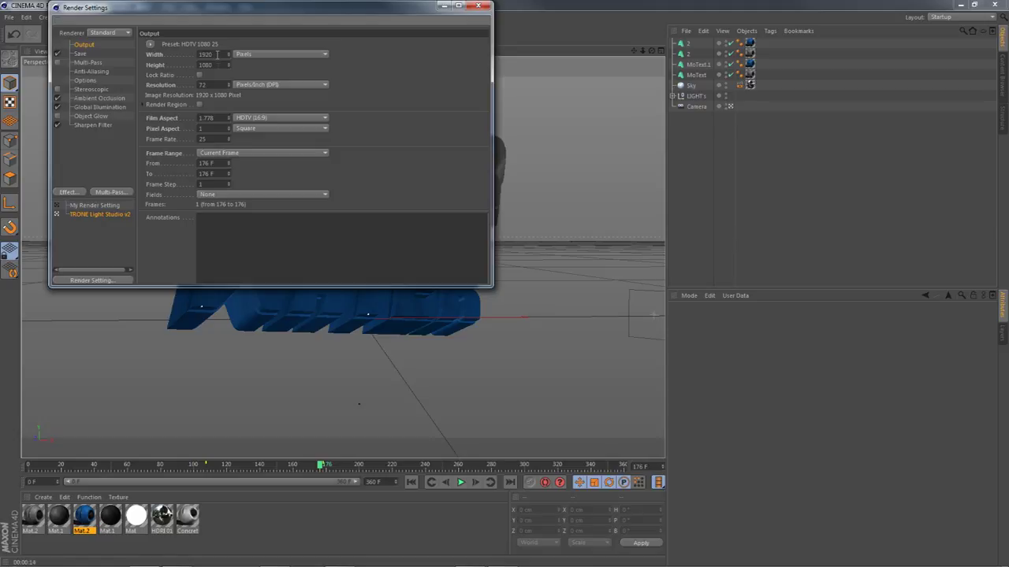
pyautogui.click(93, 98)
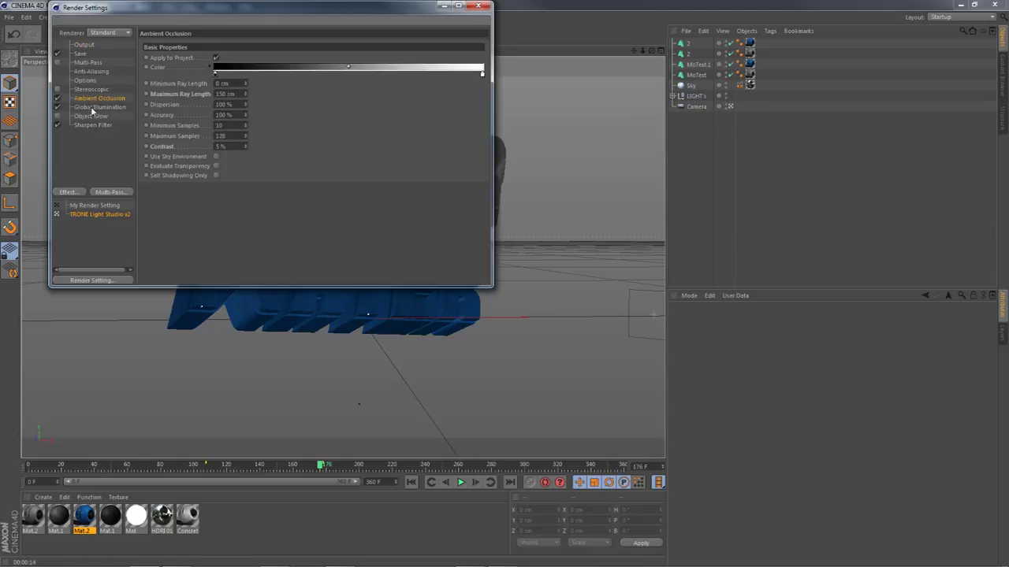
pyautogui.click(92, 107)
pyautogui.click(93, 125)
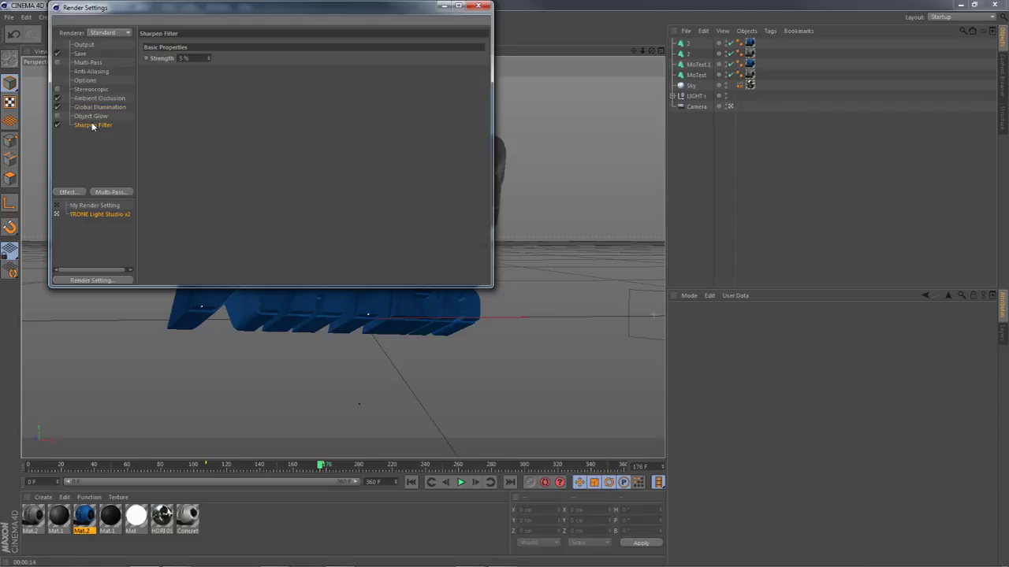
pyautogui.click(98, 100)
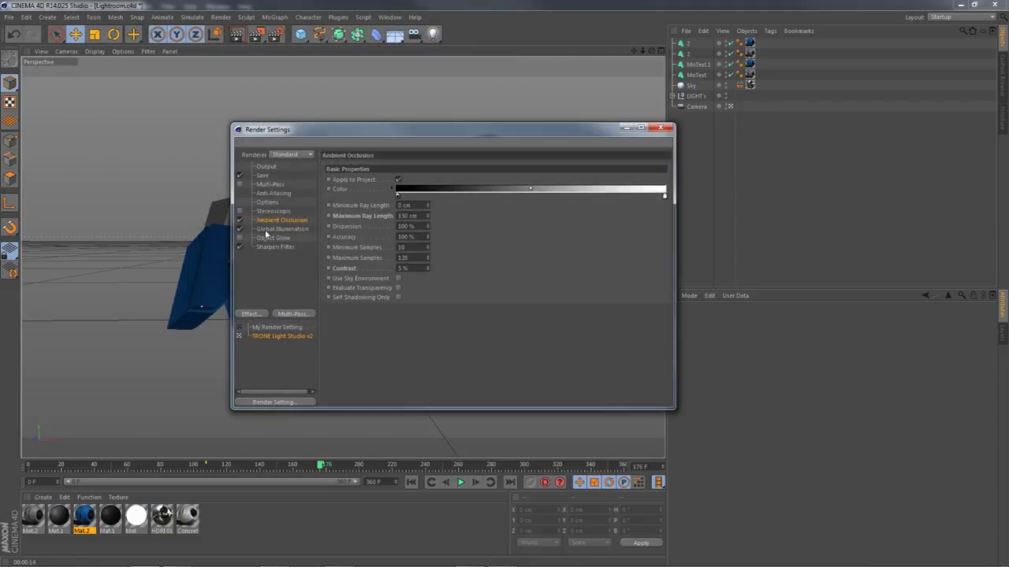
pyautogui.click(268, 230)
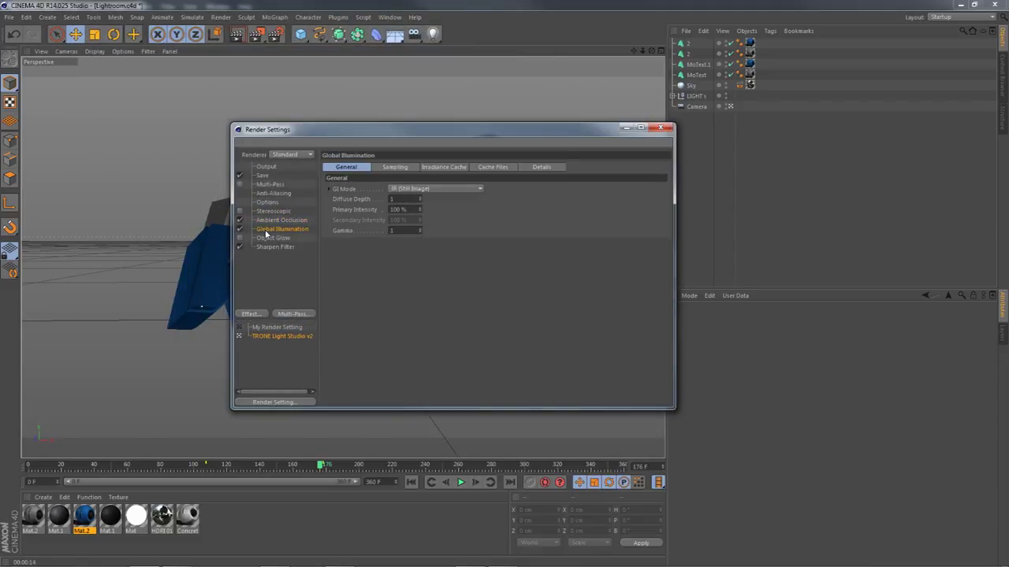
pyautogui.click(264, 176)
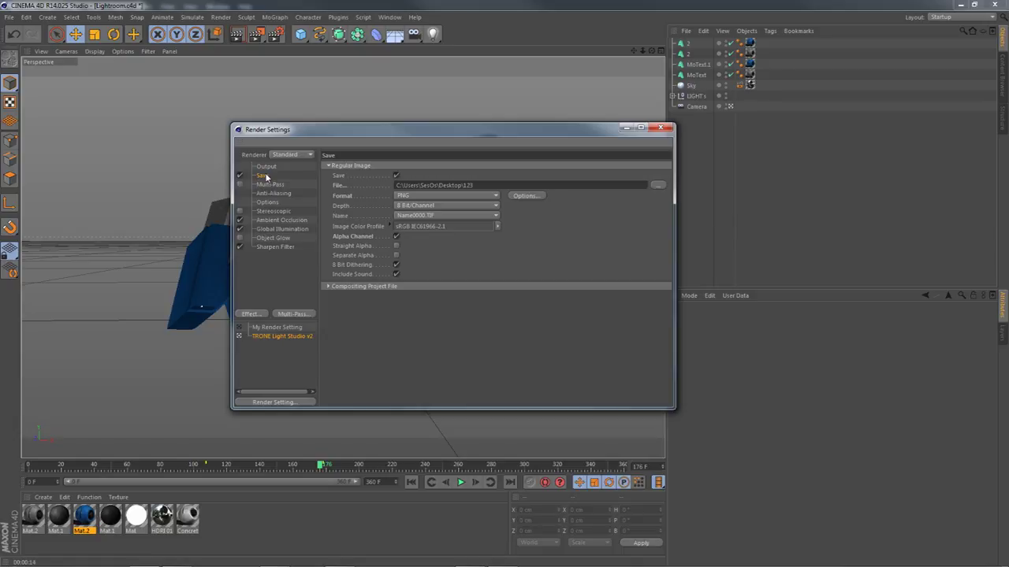
pyautogui.click(661, 128)
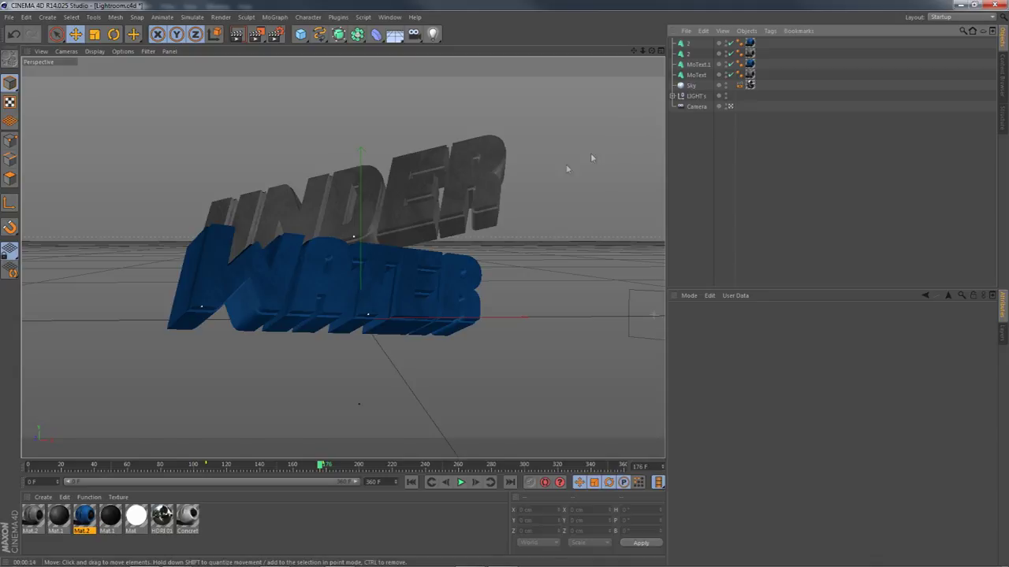
# Step: Inspect the color and reflection settings of the blue Mat.2 material
pyautogui.doubleClick(84, 515)
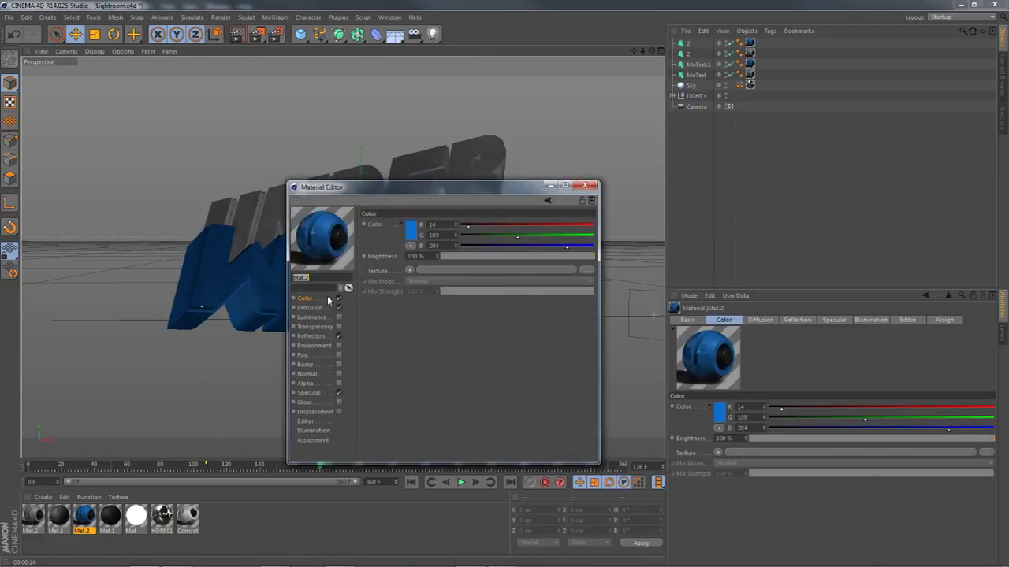
pyautogui.click(324, 336)
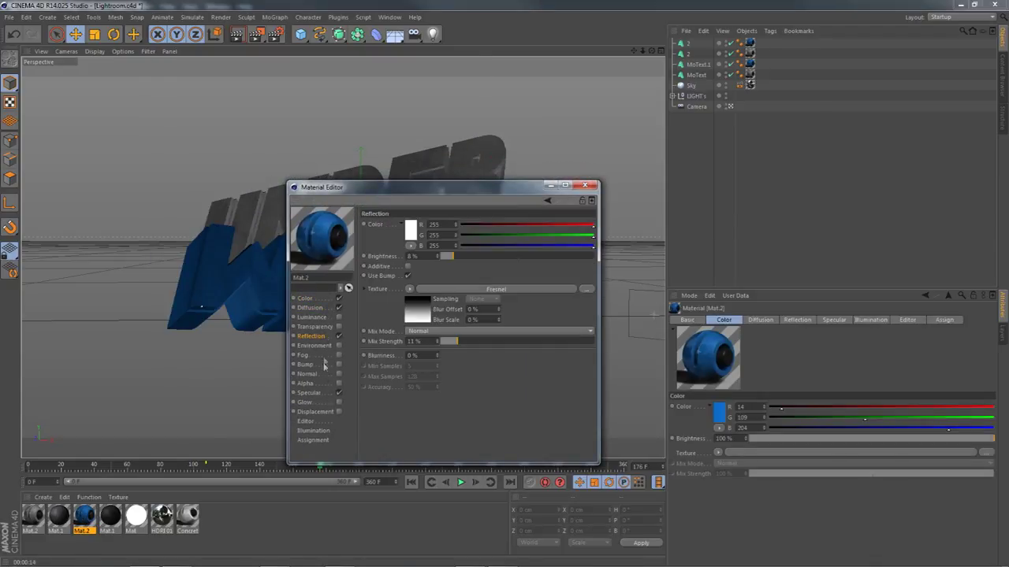
pyautogui.click(577, 187)
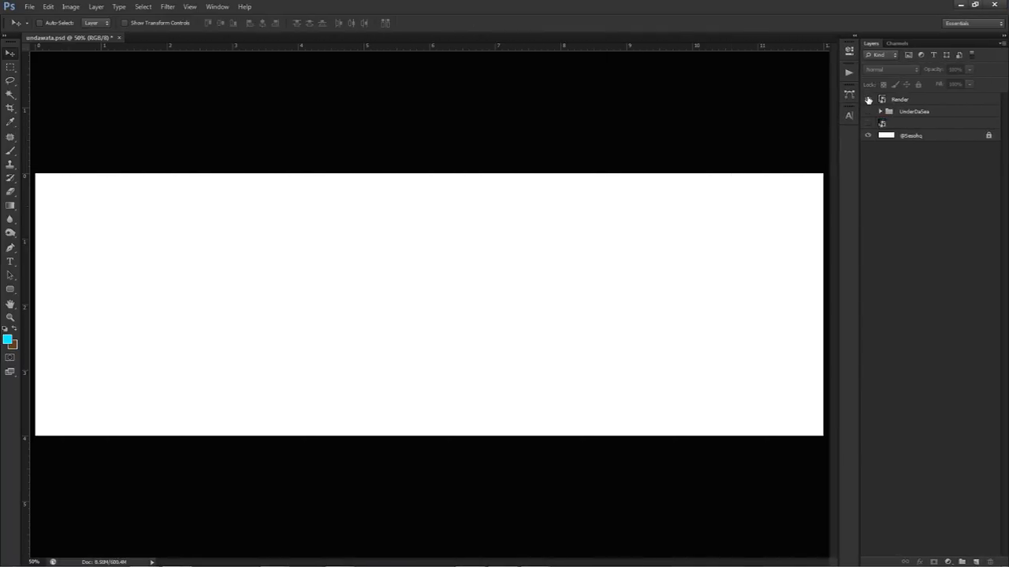
# Step: Switch to Photoshop and preview the Render layer and the UnderDaSea group one at a time, hiding each again
pyautogui.click(868, 99)
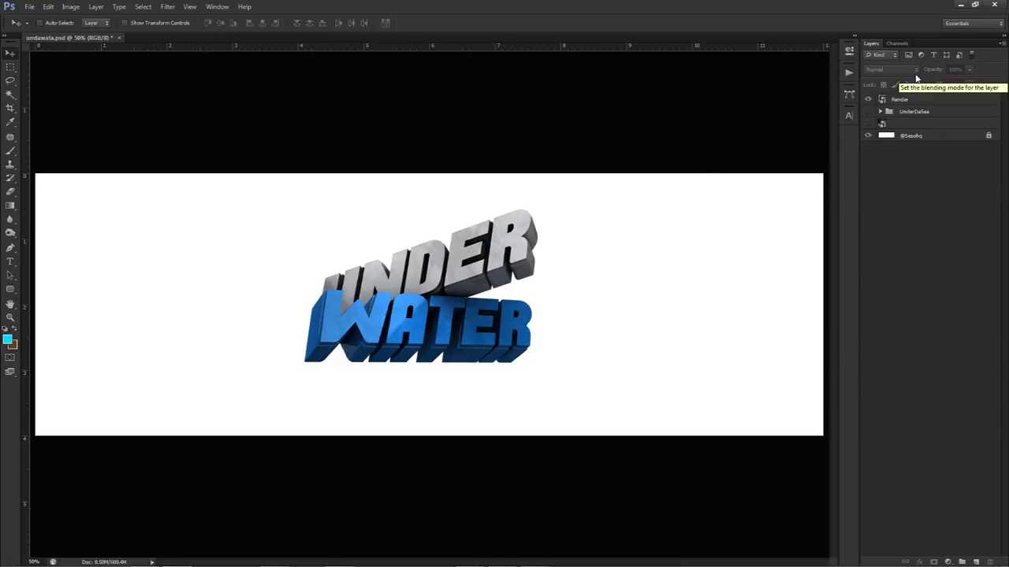
pyautogui.click(868, 99)
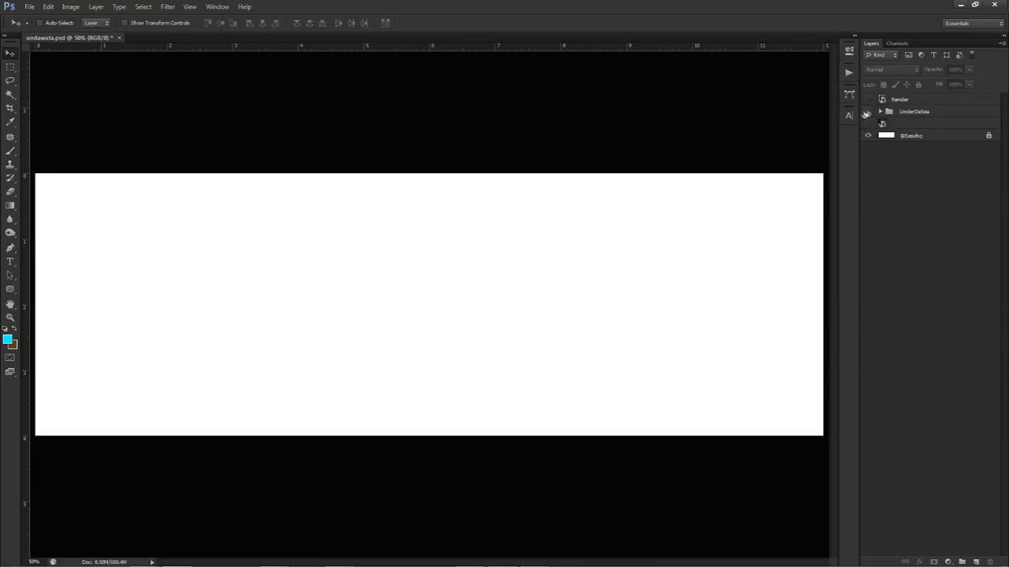
pyautogui.click(868, 111)
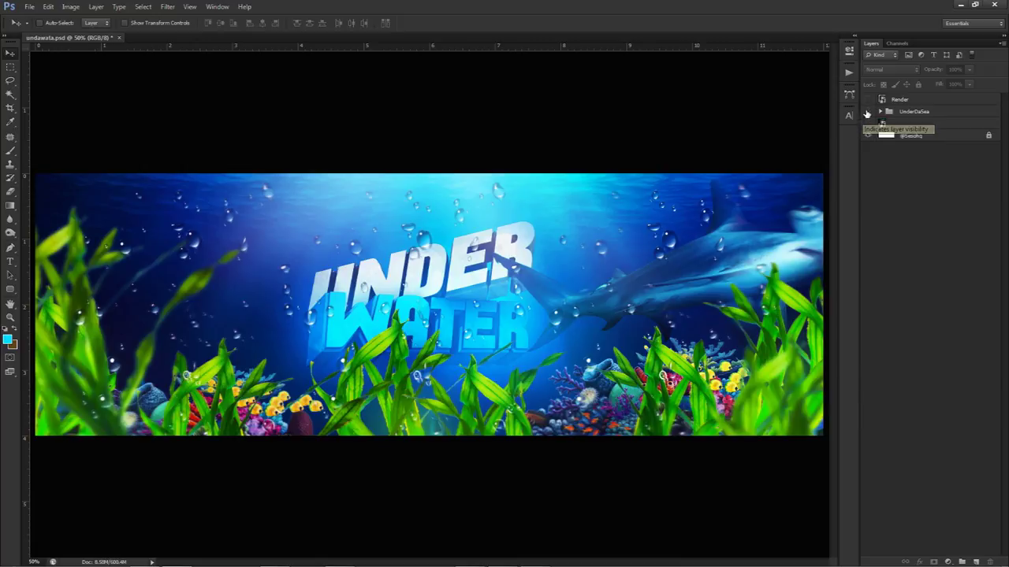
pyautogui.click(868, 111)
# Step: Show the Render layer and the unnamed underwater background layer, and select the background layer
pyautogui.click(867, 99)
pyautogui.click(868, 125)
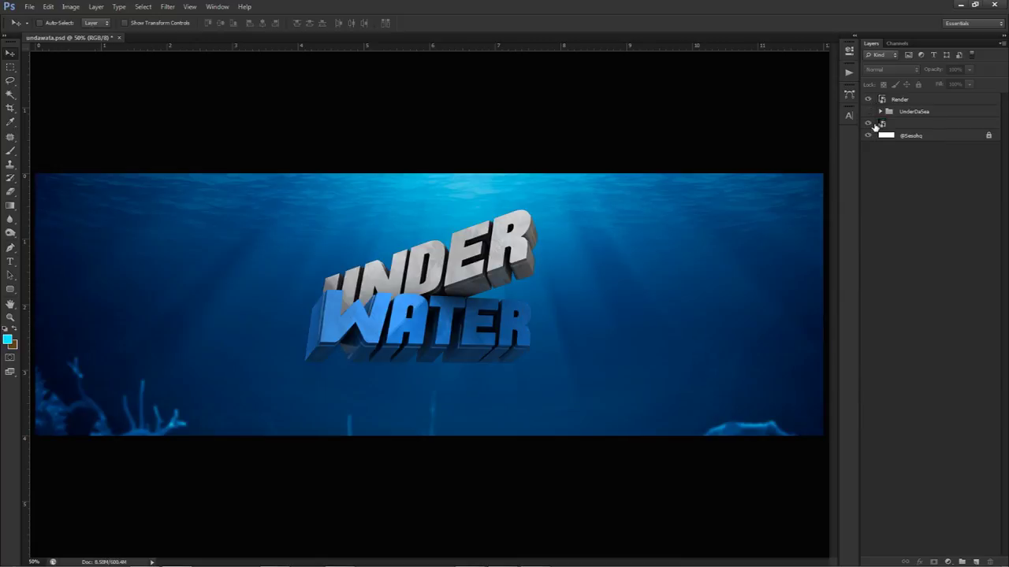
pyautogui.click(875, 124)
# Step: Try the Depositphotos_11250635_original image as the banner's underwater background at about 27.3% scale, and delete its layer
pyautogui.moveTo(352, 561)
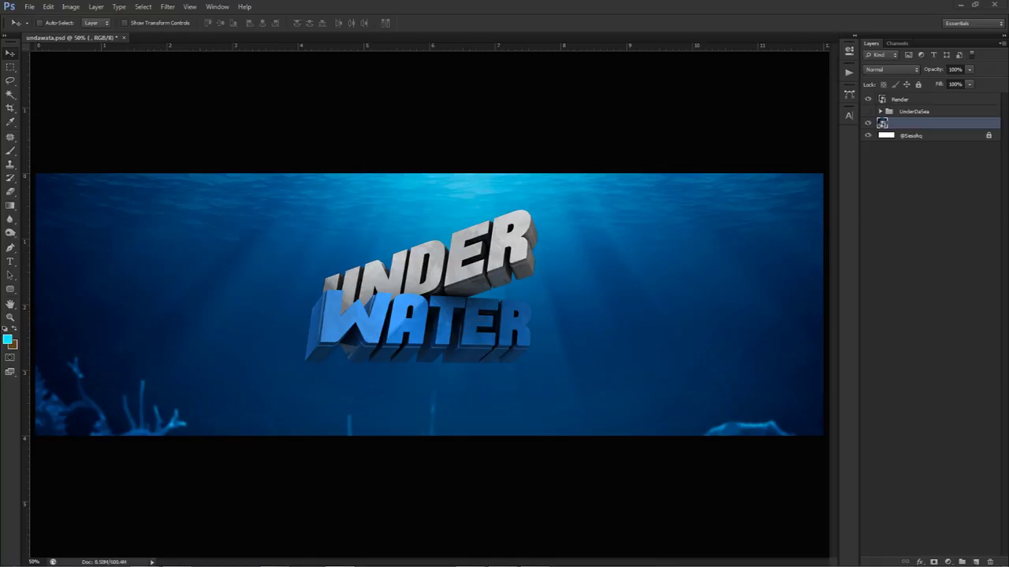
pyautogui.moveTo(1008, 135); pyautogui.dragTo(768, 151)
pyautogui.click(920, 319)
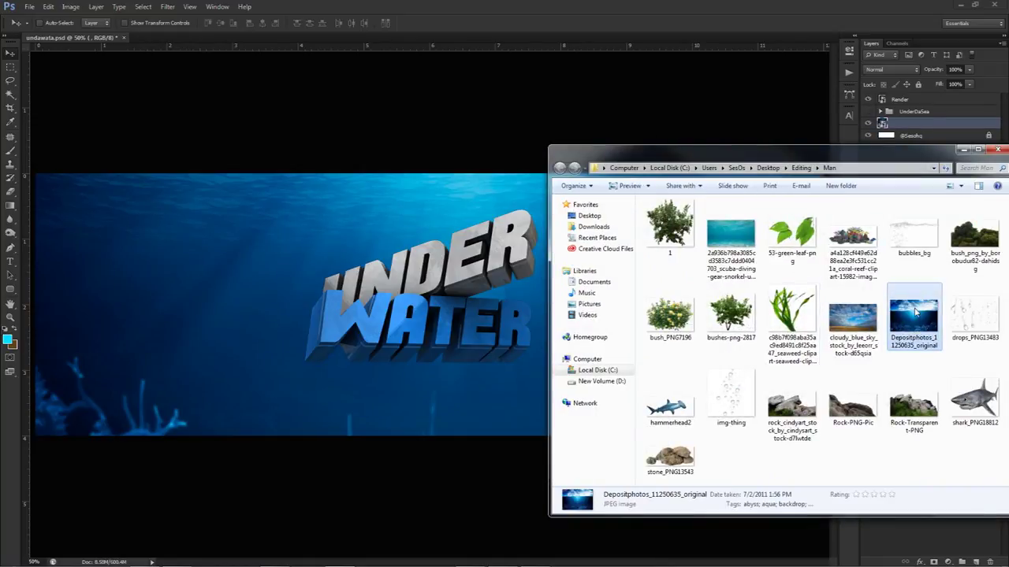
pyautogui.moveTo(887, 150); pyautogui.dragTo(1007, 153)
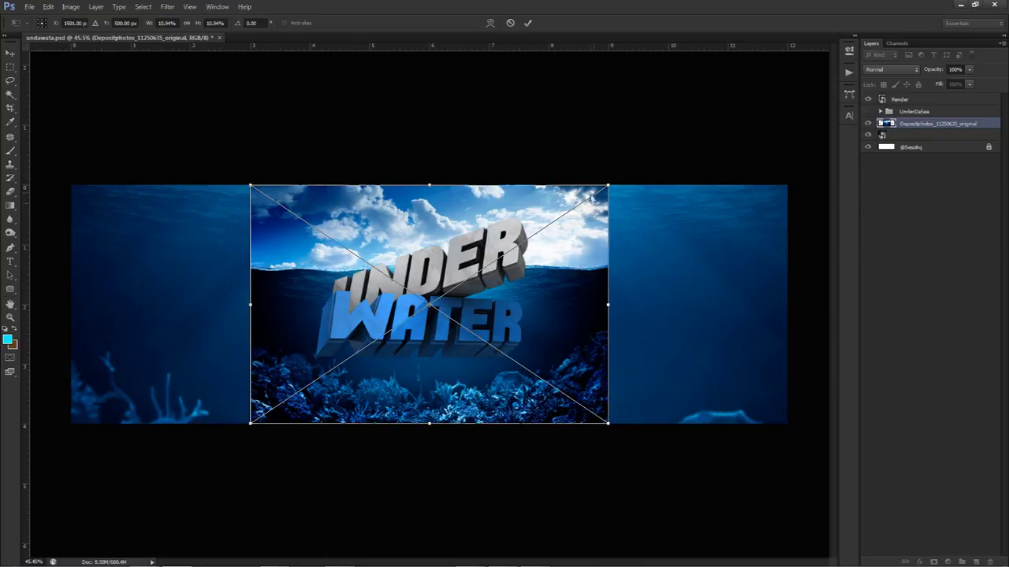
pyautogui.moveTo(607, 184); pyautogui.dragTo(903, 45)
pyautogui.moveTo(710, 264); pyautogui.dragTo(711, 215)
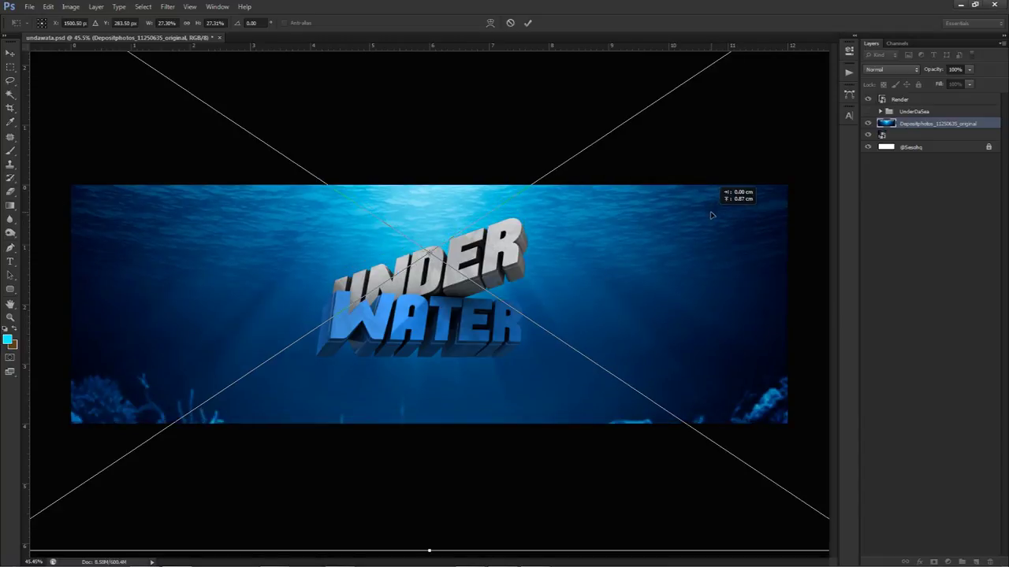
pyautogui.click(527, 23)
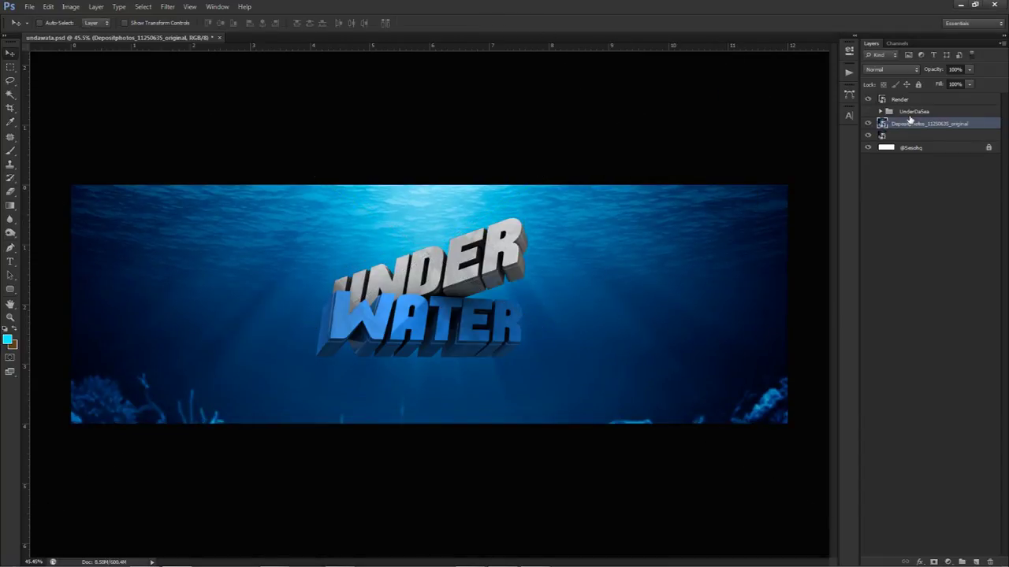
pyautogui.press('Delete')
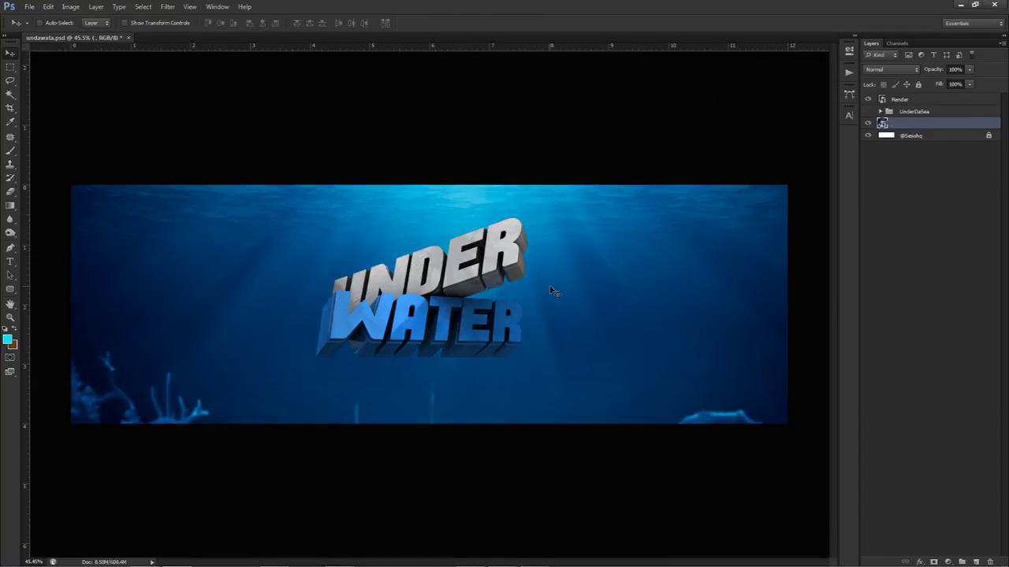
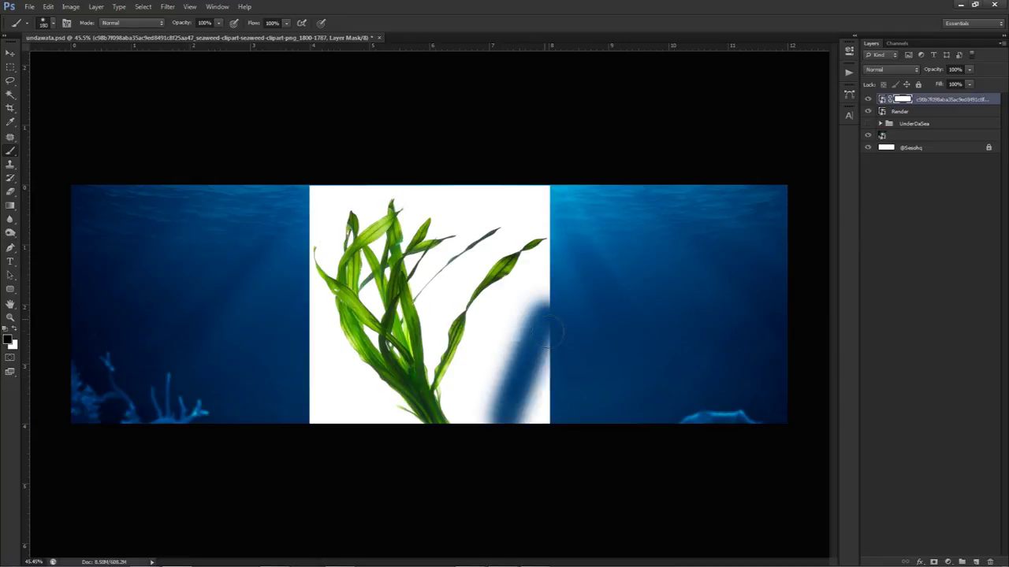
# Step: Paint black on the seaweed layer's mask to hide parts of the image, and paint white to restore them
pyautogui.click(15, 330)
pyautogui.moveTo(532, 312)
pyautogui.mouseDown()
pyautogui.moveTo(470, 451)
pyautogui.moveTo(520, 327)
pyautogui.moveTo(458, 406)
pyautogui.mouseUp()
pyautogui.click(15, 330)
pyautogui.moveTo(559, 255)
pyautogui.mouseDown()
pyautogui.moveTo(441, 315)
pyautogui.moveTo(561, 344)
pyautogui.mouseUp()
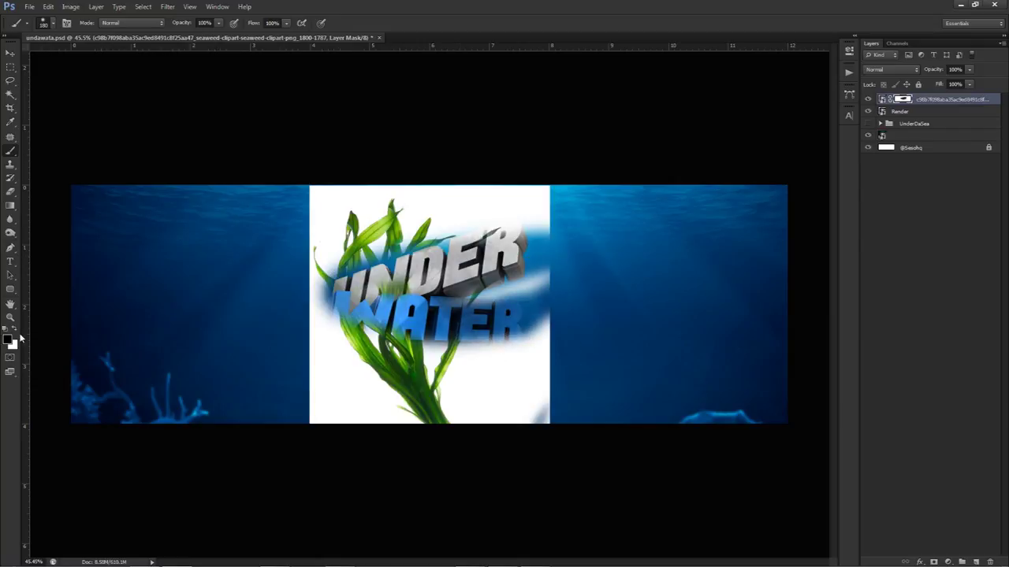
pyautogui.moveTo(369, 314)
pyautogui.mouseDown()
pyautogui.moveTo(468, 337)
pyautogui.moveTo(552, 293)
pyautogui.moveTo(481, 229)
pyautogui.mouseUp()
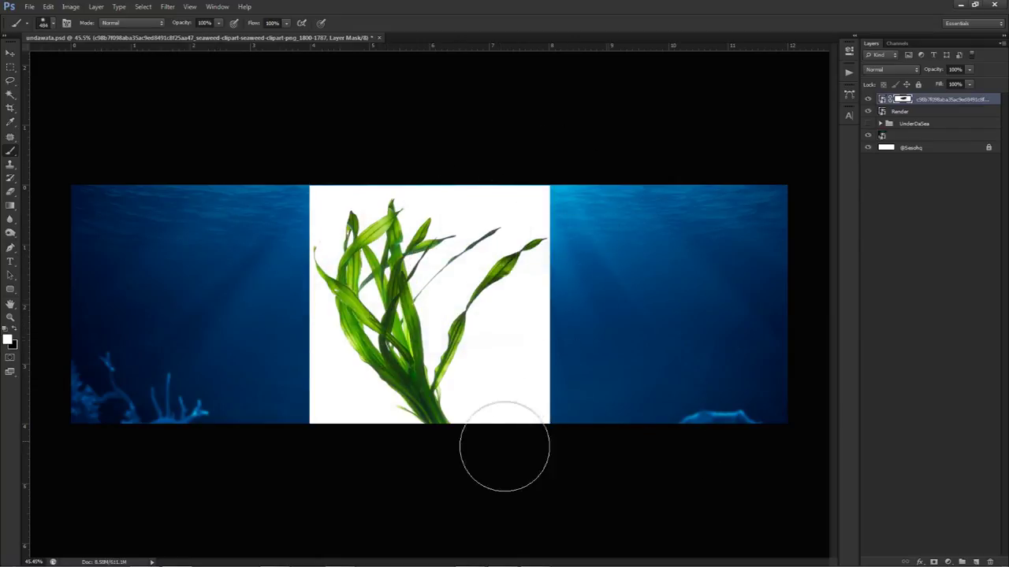
pyautogui.moveTo(454, 191); pyautogui.dragTo(517, 168)
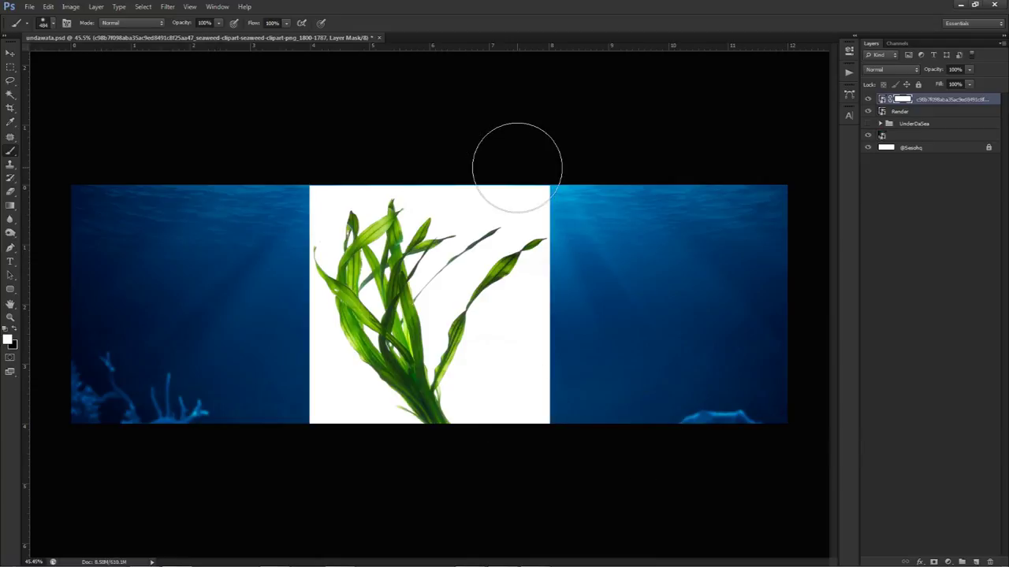
# Step: Try a Color Range selection of the white background while the seaweed layer's mask is active
pyautogui.click(143, 6)
pyautogui.click(160, 97)
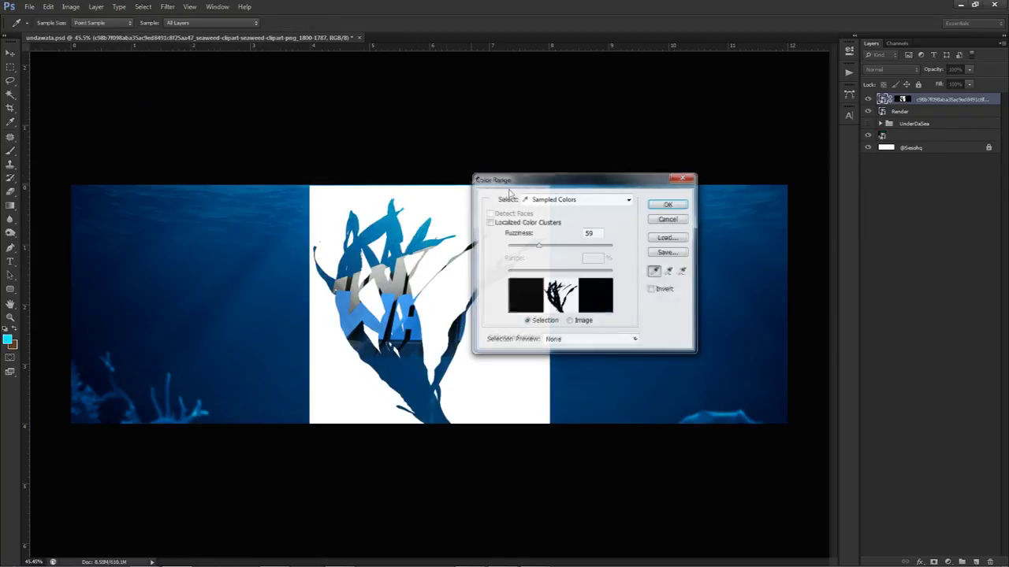
pyautogui.moveTo(525, 179); pyautogui.dragTo(646, 179)
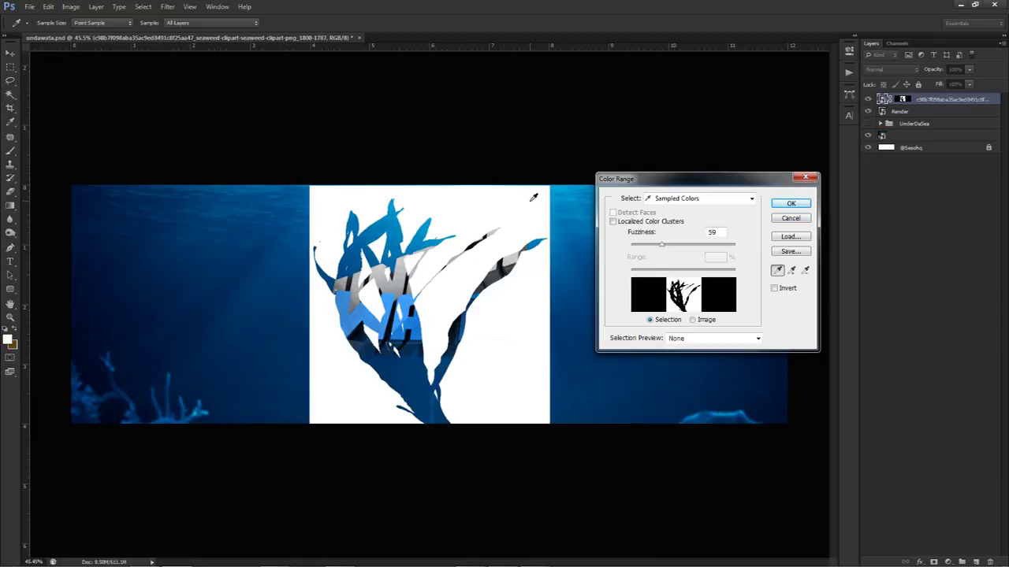
pyautogui.click(789, 204)
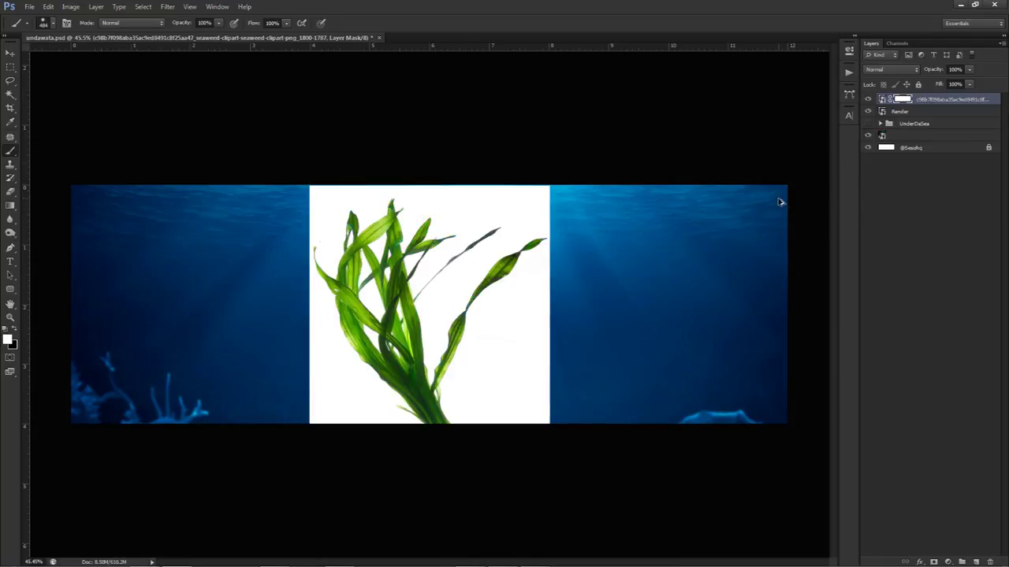
# Step: Select the seaweed image itself and use Color Range with fuzziness 59 to select its white background
pyautogui.click(880, 99)
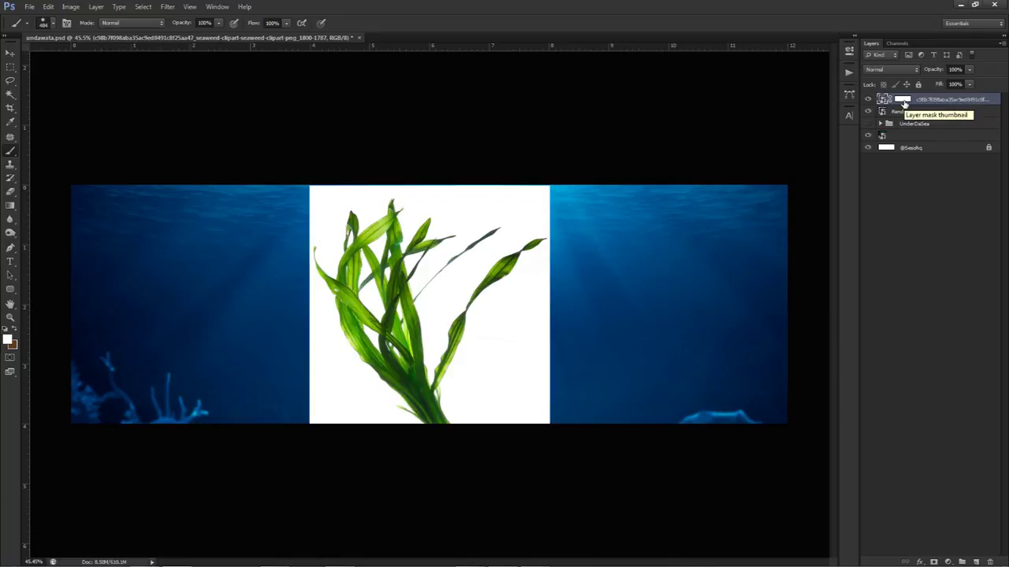
pyautogui.click(143, 7)
pyautogui.click(170, 96)
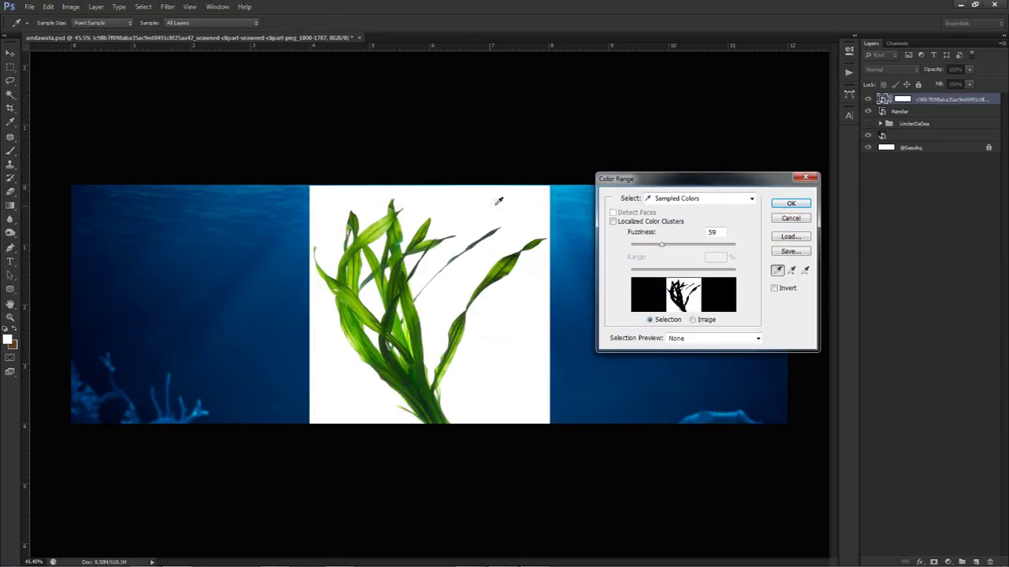
pyautogui.click(790, 203)
# Step: Fill the selected white background with black on the seaweed layer's mask to hide it, and deselect
pyautogui.press('b')
pyautogui.click(907, 98)
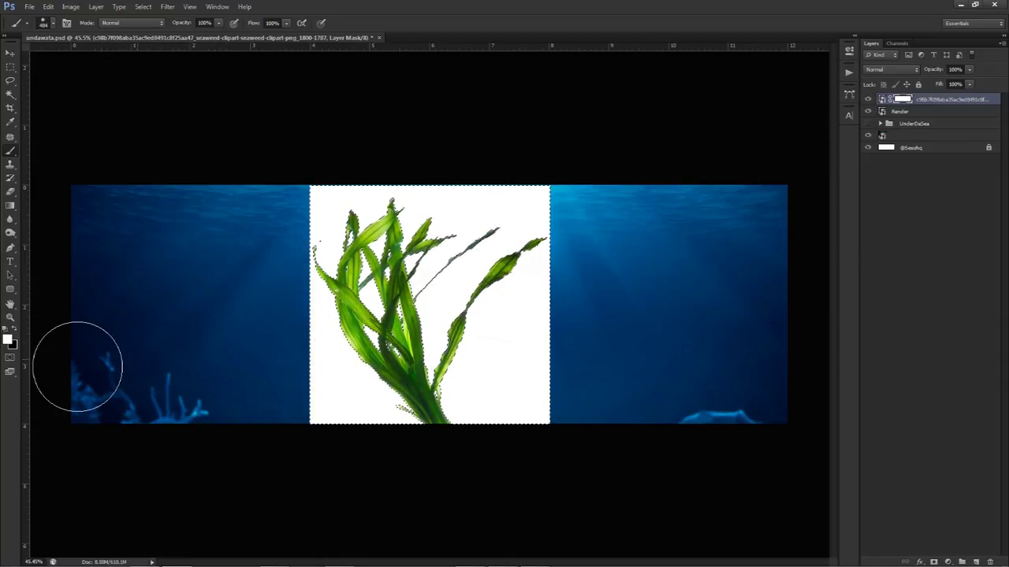
pyautogui.click(14, 334)
pyautogui.moveTo(500, 426)
pyautogui.mouseDown()
pyautogui.moveTo(516, 358)
pyautogui.moveTo(468, 311)
pyautogui.moveTo(563, 315)
pyautogui.mouseUp()
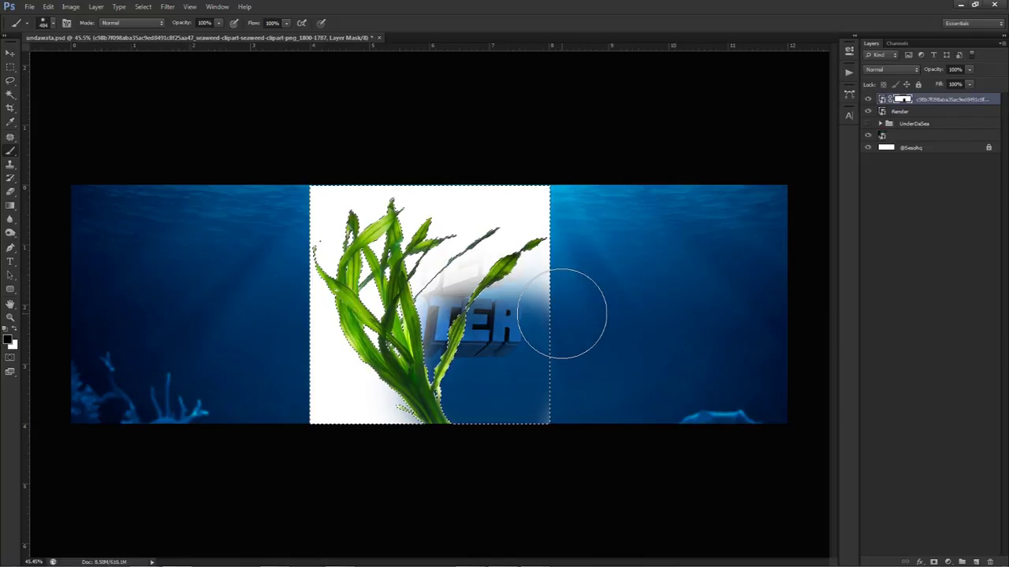
pyautogui.hotkey('alt', 'BackSpace')
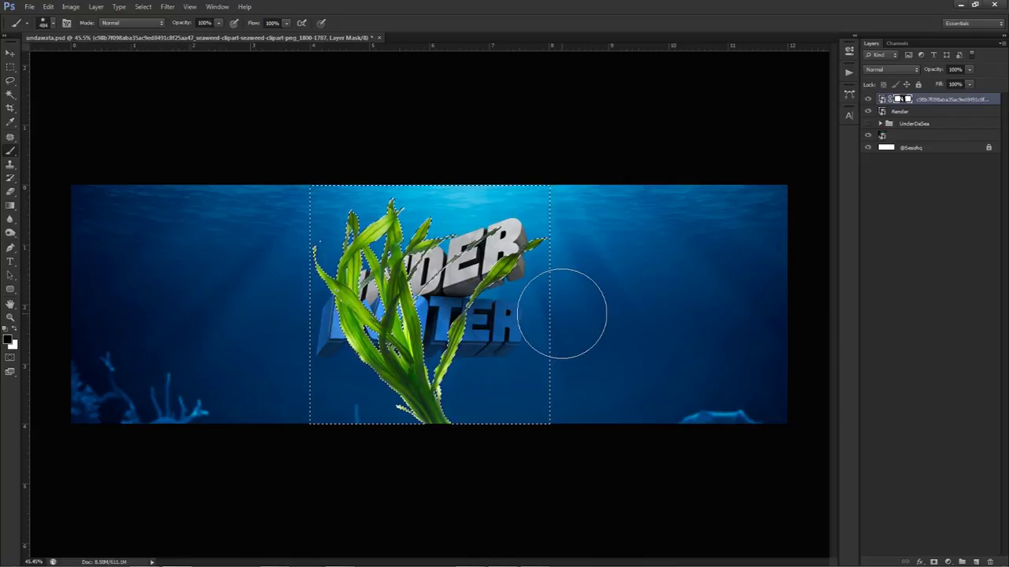
pyautogui.hotkey('ctrl', 'd')
# Step: Try moving the masked seaweed up over the text, and undo the move
pyautogui.press('v')
pyautogui.moveTo(524, 326); pyautogui.dragTo(471, 290)
pyautogui.hotkey('ctrl', 'z')
# Step: Marquee narrow strips along the seaweed image's right and left edges and fill them with black on its mask
pyautogui.press('m')
pyautogui.moveTo(547, 186); pyautogui.dragTo(639, 504)
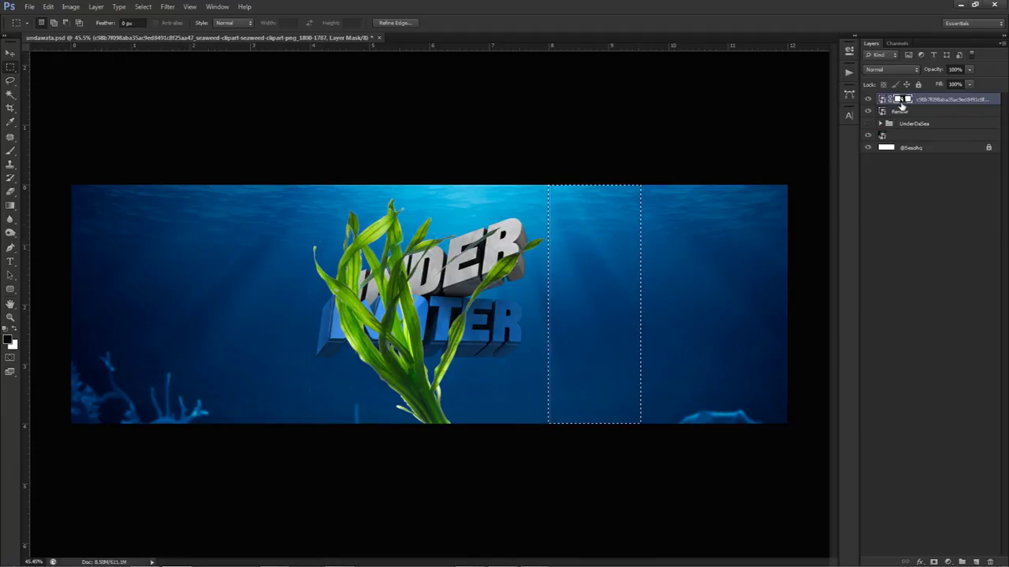
pyautogui.hotkey('alt', 'BackSpace')
pyautogui.hotkey('ctrl', 'd')
pyautogui.moveTo(287, 179); pyautogui.dragTo(309, 476)
pyautogui.press('v')
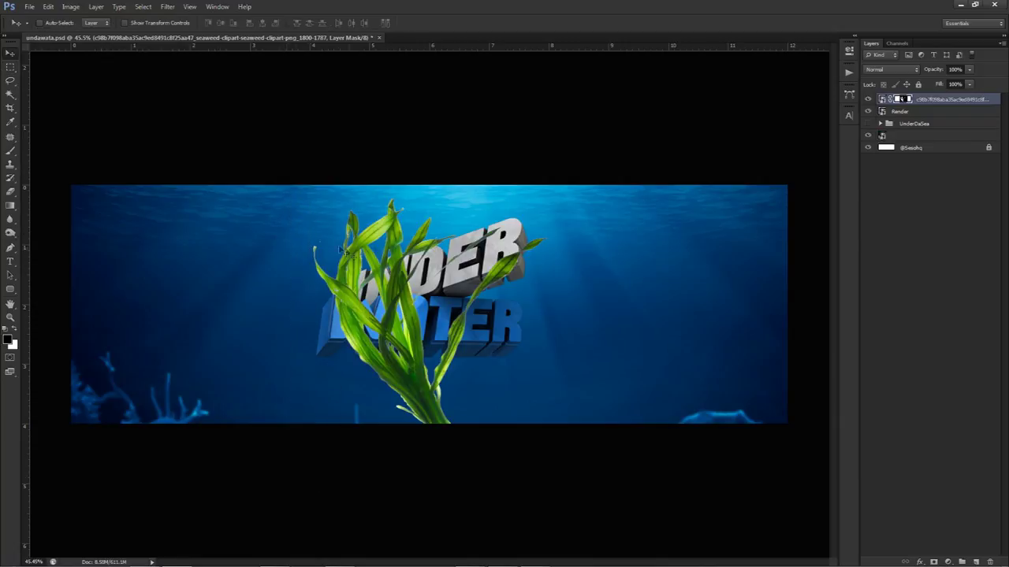
# Step: Paint black with a small brush on the seaweed's mask to hide leftover specks beside its left leaf tips
pyautogui.keyDown('ctrl'); pyautogui.click(266, 245); pyautogui.keyUp('ctrl')
pyautogui.click(907, 98)
pyautogui.press('b')
pyautogui.scroll(4, 361, 246)
pyautogui.moveTo(332, 263)
pyautogui.mouseDown()
pyautogui.moveTo(221, 250)
pyautogui.moveTo(305, 241)
pyautogui.mouseUp()
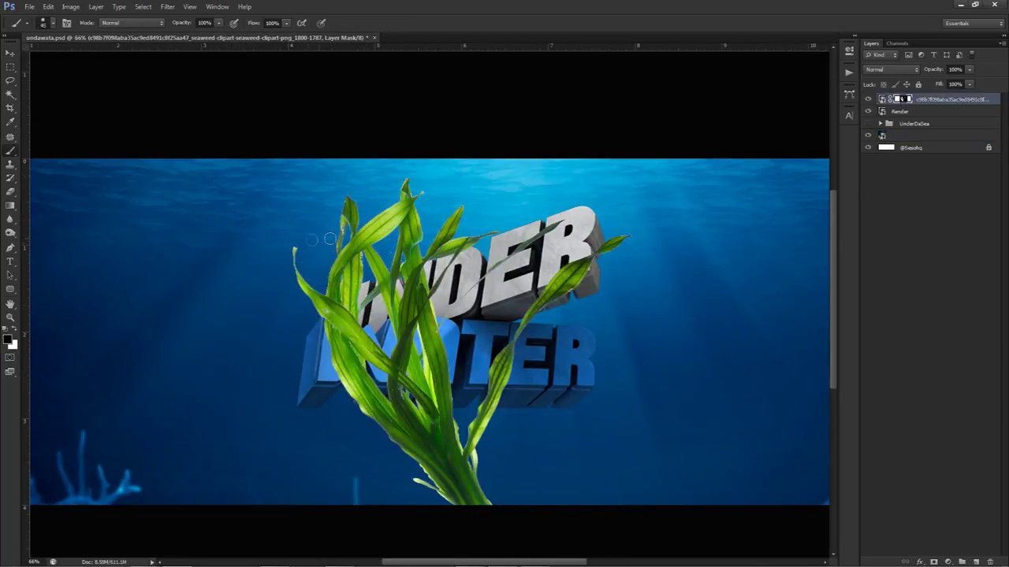
pyautogui.scroll(-2, 428, 262)
# Step: Move the seaweed down over the lower part of WATER and paint out the thin leftover line above it
pyautogui.hotkey('alt', 'v')
pyautogui.press('Escape')
pyautogui.moveTo(539, 325); pyautogui.dragTo(561, 394)
pyautogui.press('b')
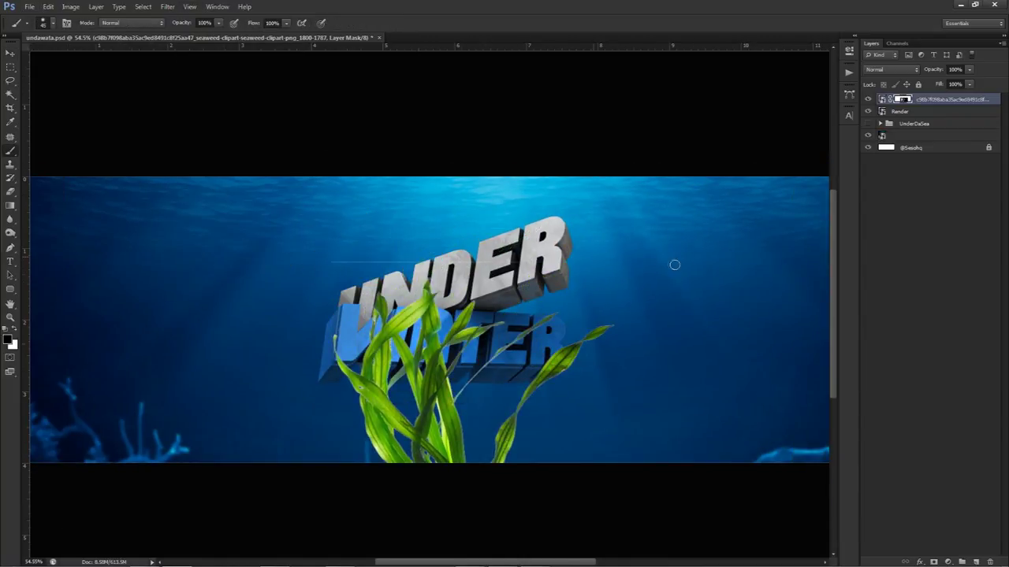
pyautogui.press('v')
pyautogui.moveTo(566, 380); pyautogui.dragTo(584, 420)
pyautogui.scroll(-2, 590, 412)
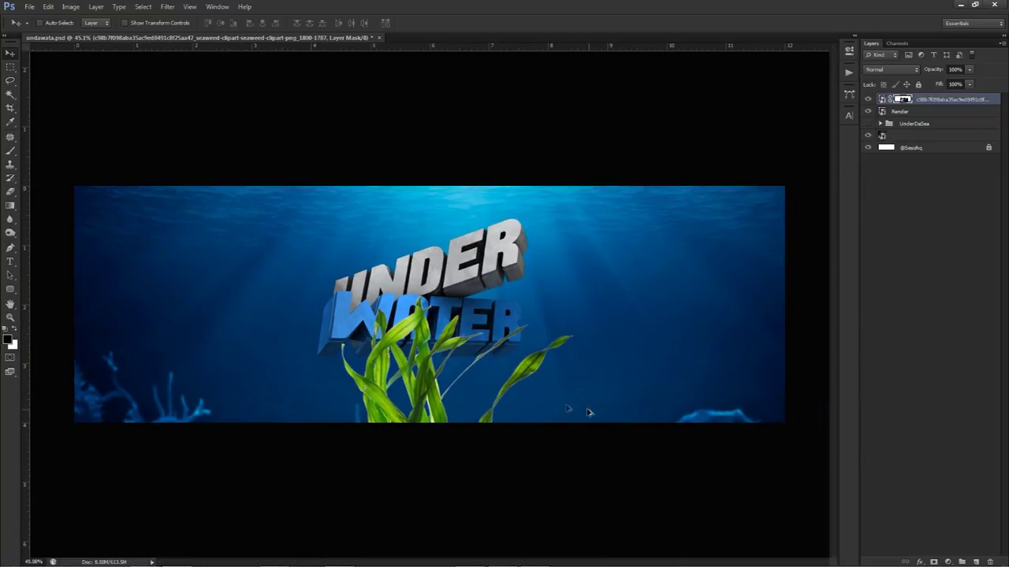
# Step: Scale the seaweed down slightly with Free Transform and place it lower, with its leaf tips overlapping the word WATER
pyautogui.scroll(1, 432, 383)
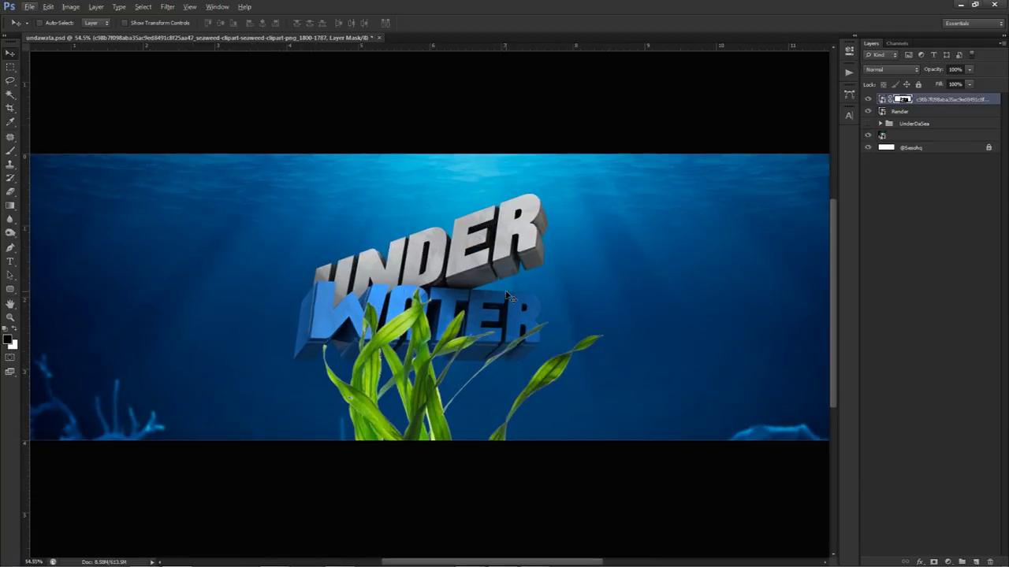
pyautogui.hotkey('ctrl', 't')
pyautogui.moveTo(605, 272); pyautogui.dragTo(585, 291)
pyautogui.moveTo(493, 382); pyautogui.dragTo(463, 376)
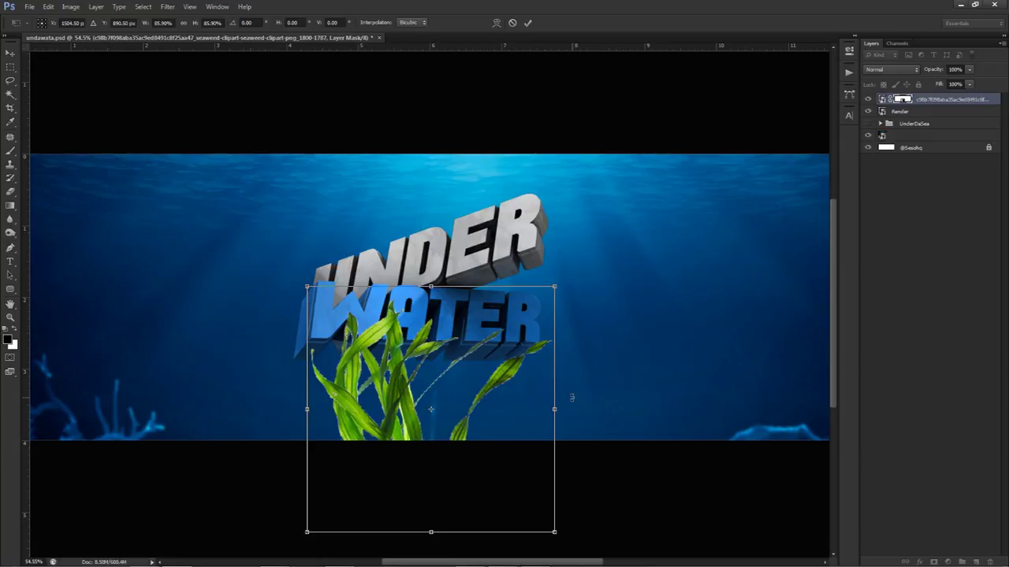
pyautogui.moveTo(461, 386); pyautogui.dragTo(461, 398)
pyautogui.moveTo(557, 300); pyautogui.dragTo(505, 361)
pyautogui.press('Return')
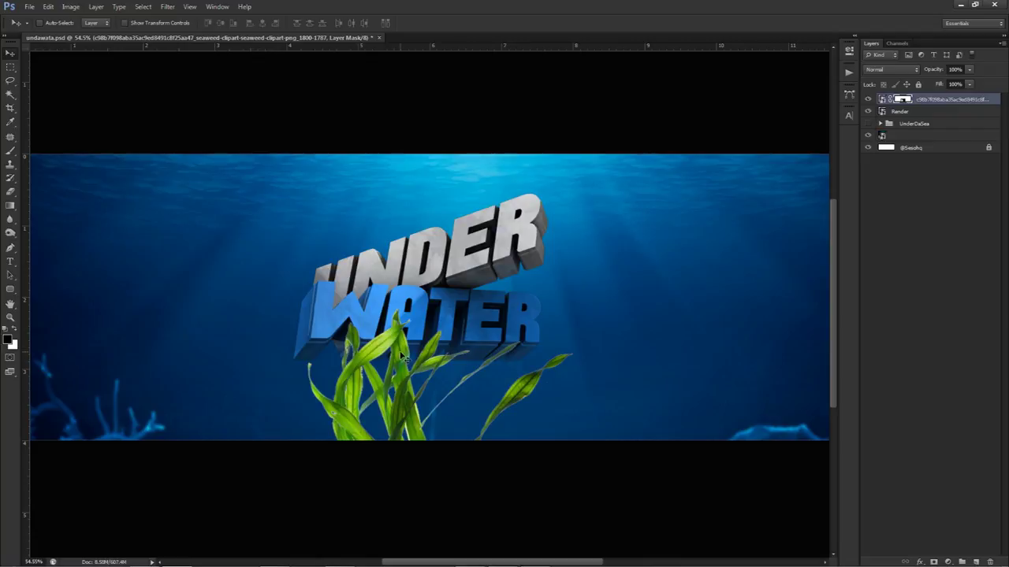
pyautogui.scroll(3, 359, 364)
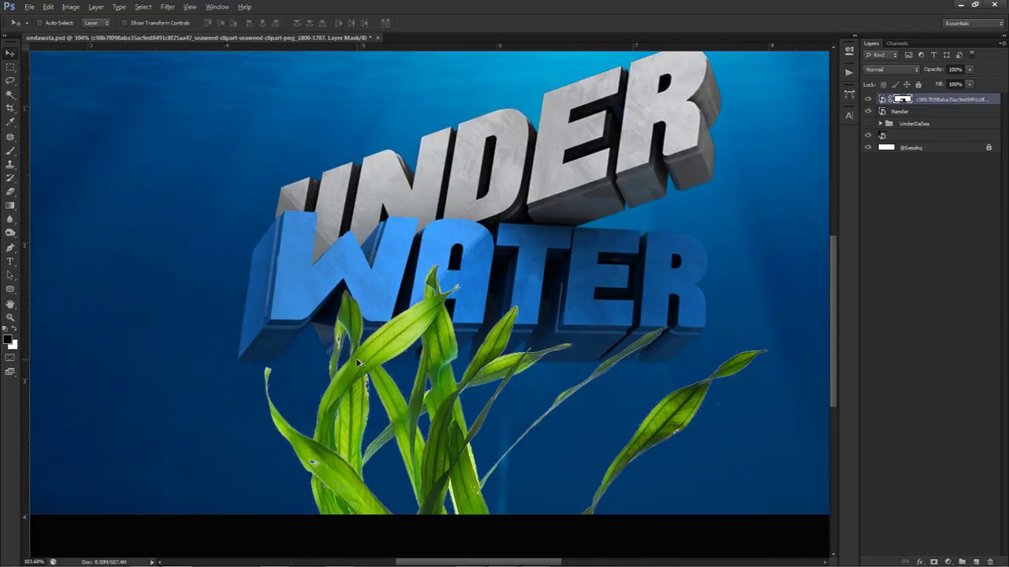
pyautogui.moveTo(402, 360); pyautogui.dragTo(446, 363)
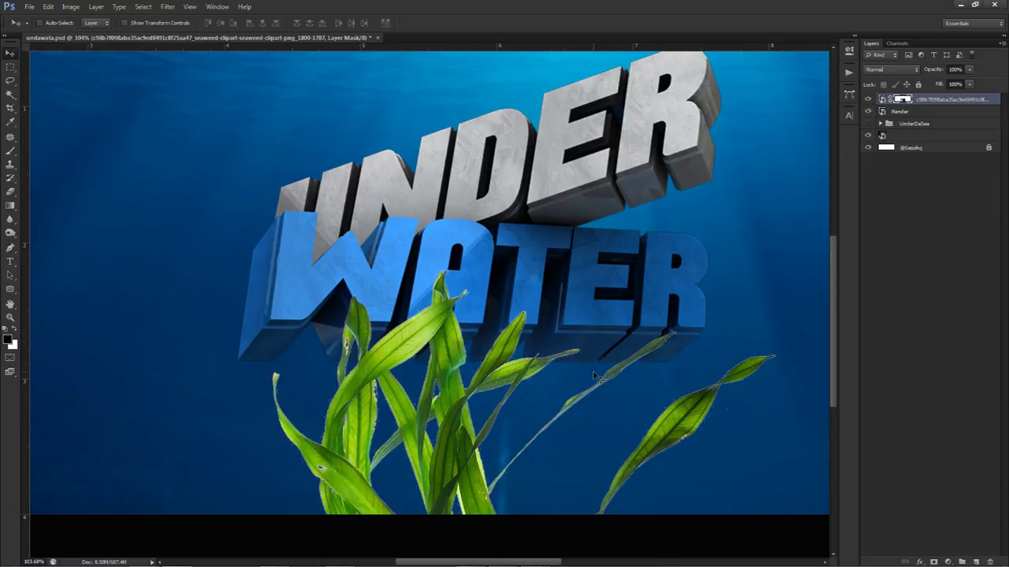
# Step: Add a white layer mask to the Render layer, leaving no selection active
pyautogui.scroll(-4, 615, 301)
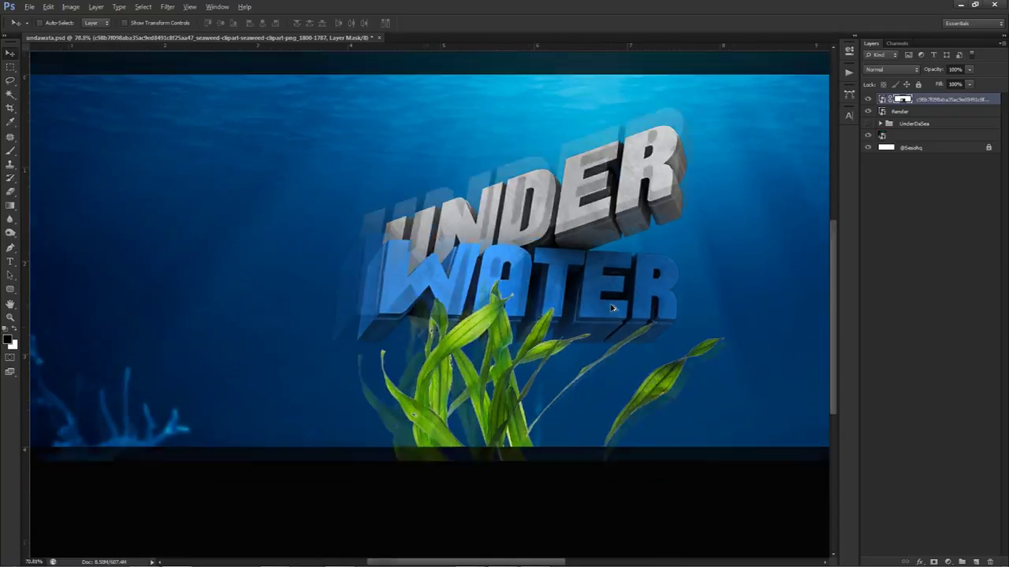
pyautogui.scroll(3, 773, 191)
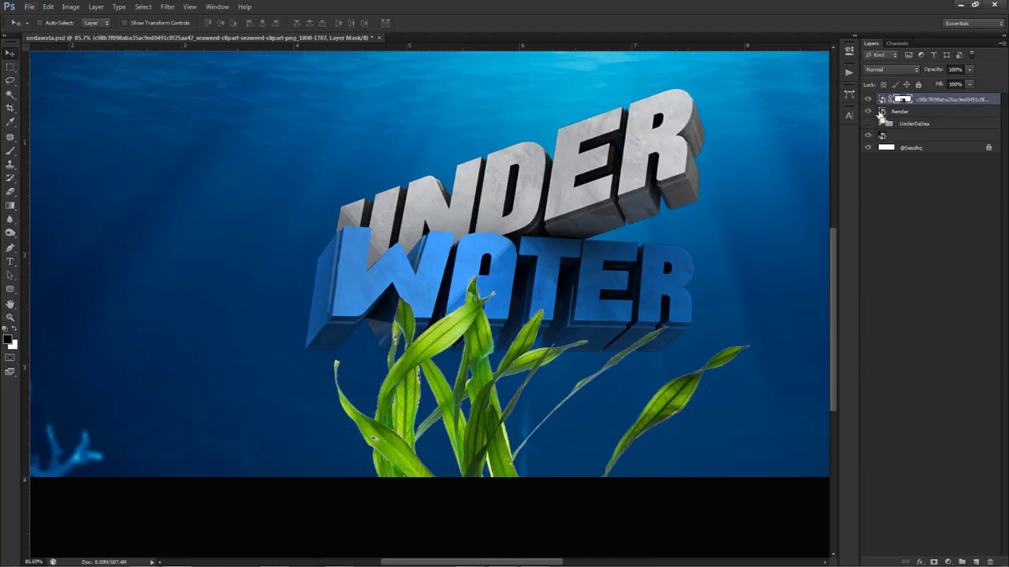
pyautogui.keyDown('ctrl'); pyautogui.click(881, 113); pyautogui.keyUp('ctrl')
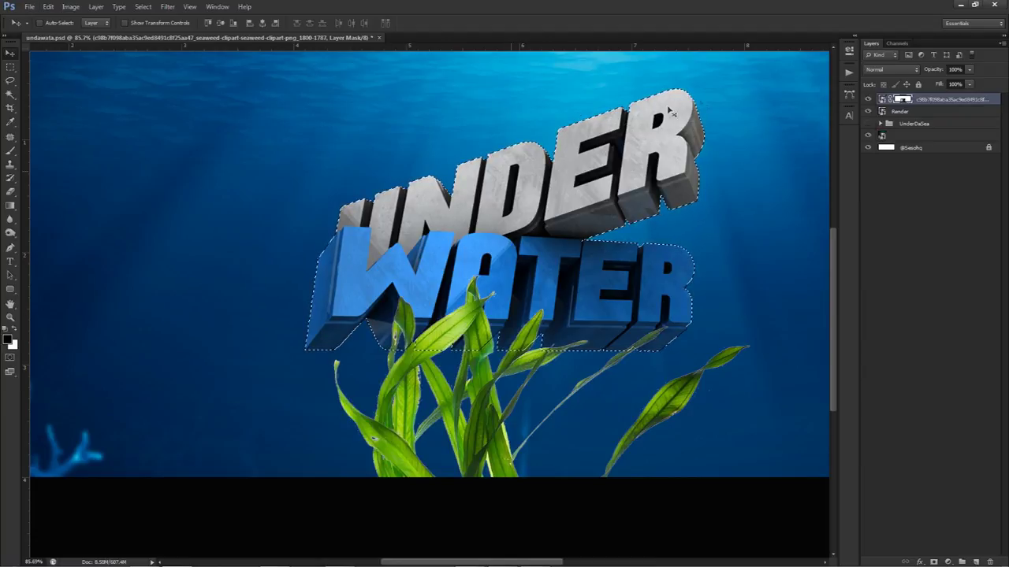
pyautogui.hotkey('ctrl', 'd')
pyautogui.click(896, 113)
pyautogui.click(934, 561)
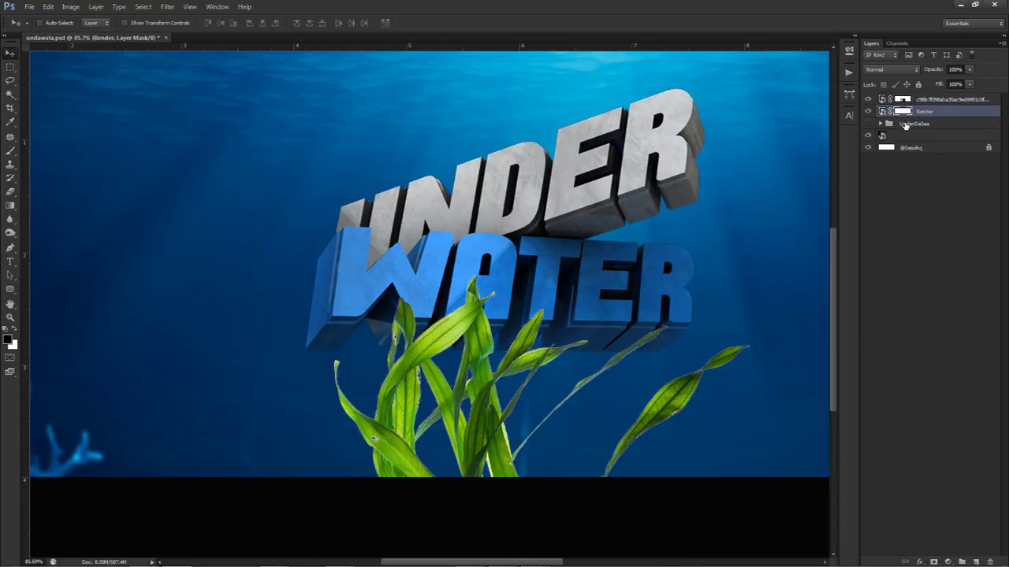
# Step: Load the Render text's outline as a selection and make the seaweed layer's mask active
pyautogui.click(869, 101)
pyautogui.click(869, 101)
pyautogui.rightClick(907, 102)
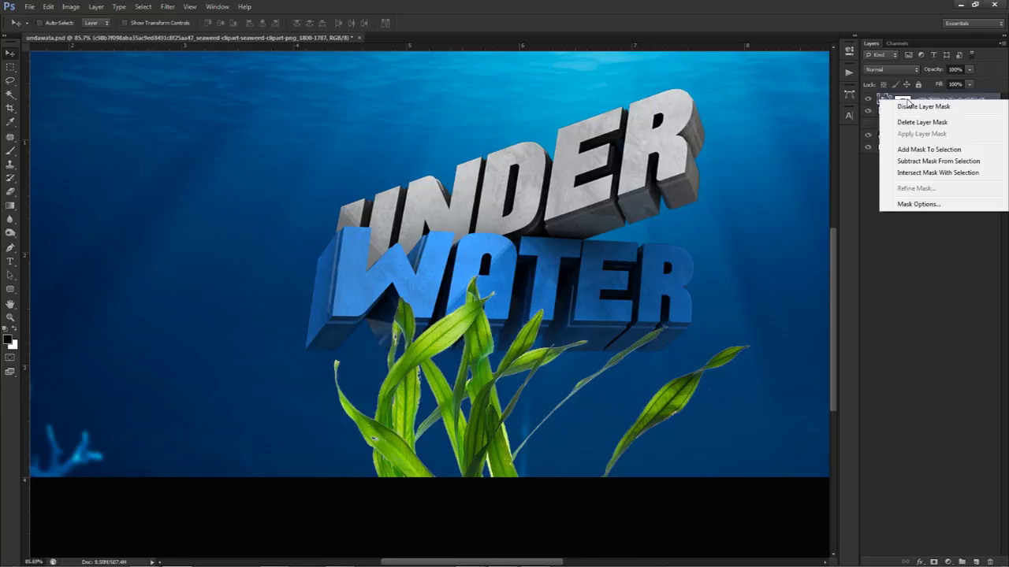
pyautogui.click(951, 97)
pyautogui.press('x')
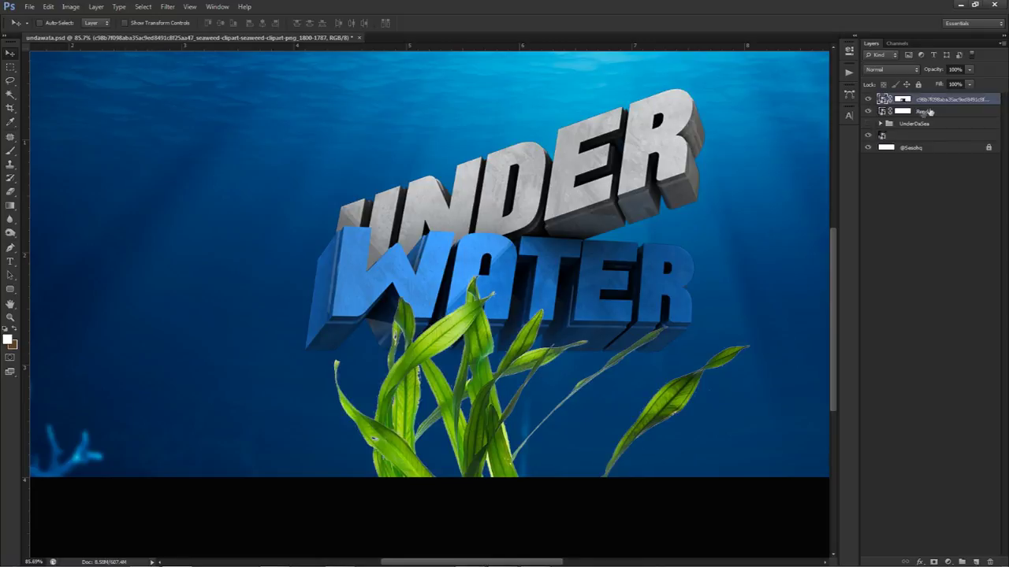
pyautogui.keyDown('ctrl'); pyautogui.click(881, 113); pyautogui.keyUp('ctrl')
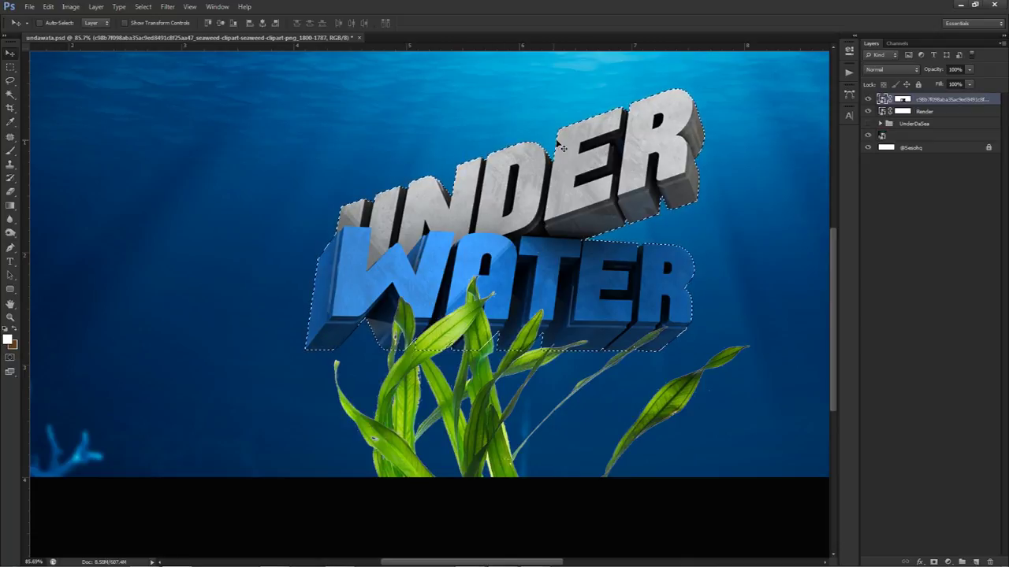
pyautogui.click(905, 100)
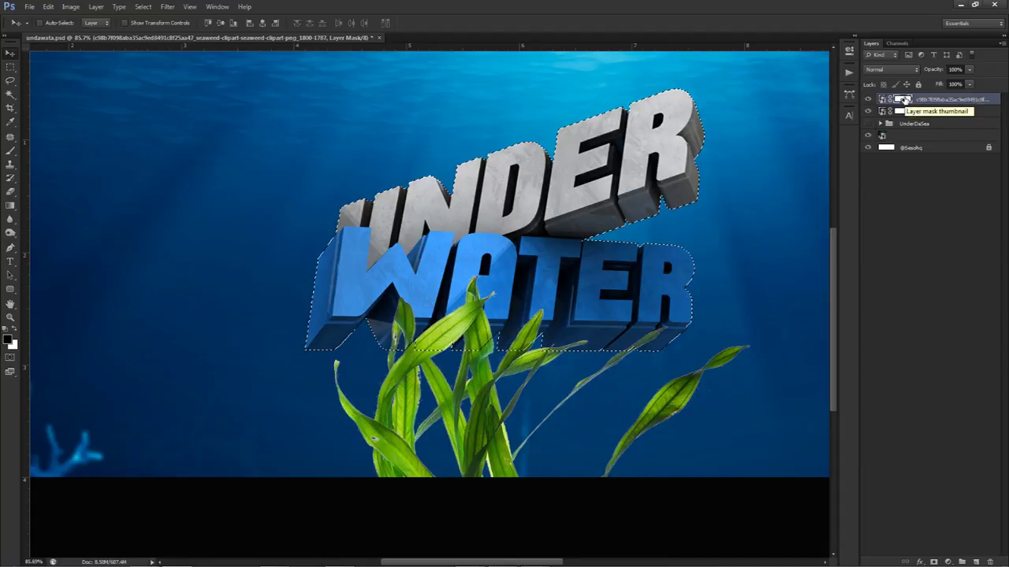
# Step: Paint black on the seaweed's mask with a small brush to hide the leaf tips overlapping the letter W
pyautogui.press('b')
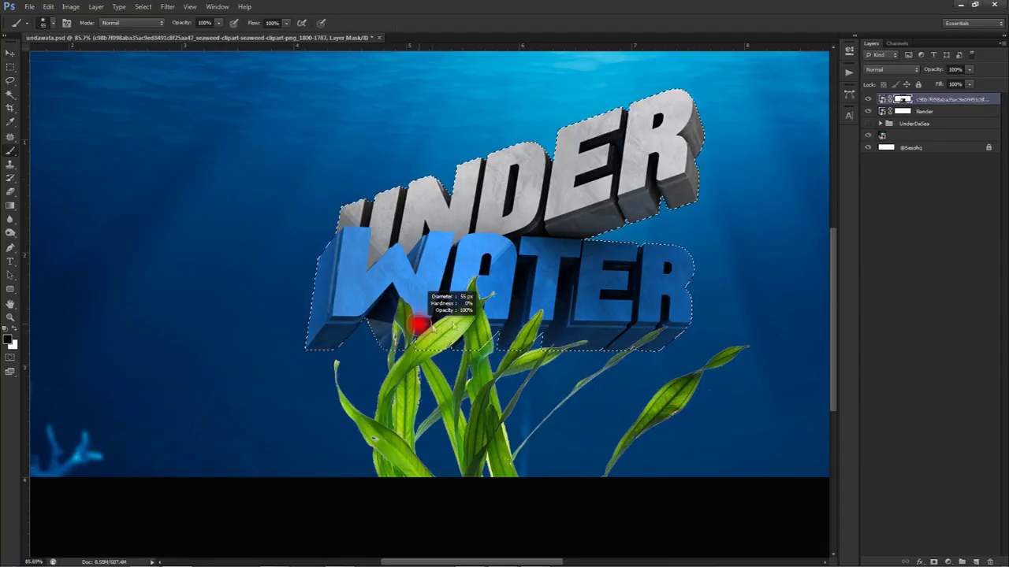
pyautogui.keyDown('alt'); pyautogui.rightClick(453, 224); pyautogui.keyUp('alt')
pyautogui.keyDown('alt'); pyautogui.rightClick(474, 226); pyautogui.keyUp('alt')
pyautogui.keyDown('alt'); pyautogui.moveTo(521, 330); pyautogui.dragTo(465, 321); pyautogui.keyUp('alt')
pyautogui.scroll(5, 384, 294)
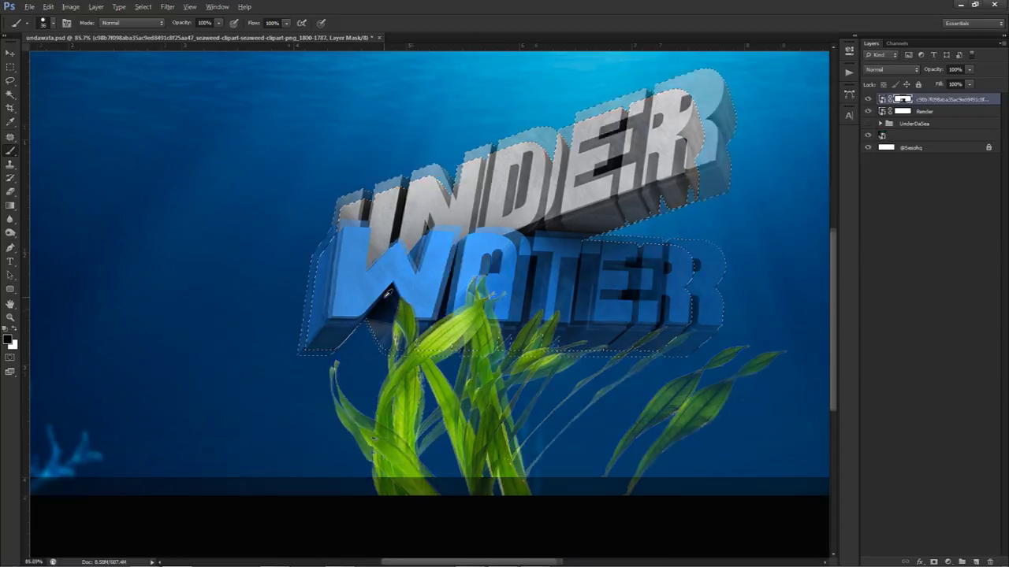
pyautogui.scroll(2, 405, 323)
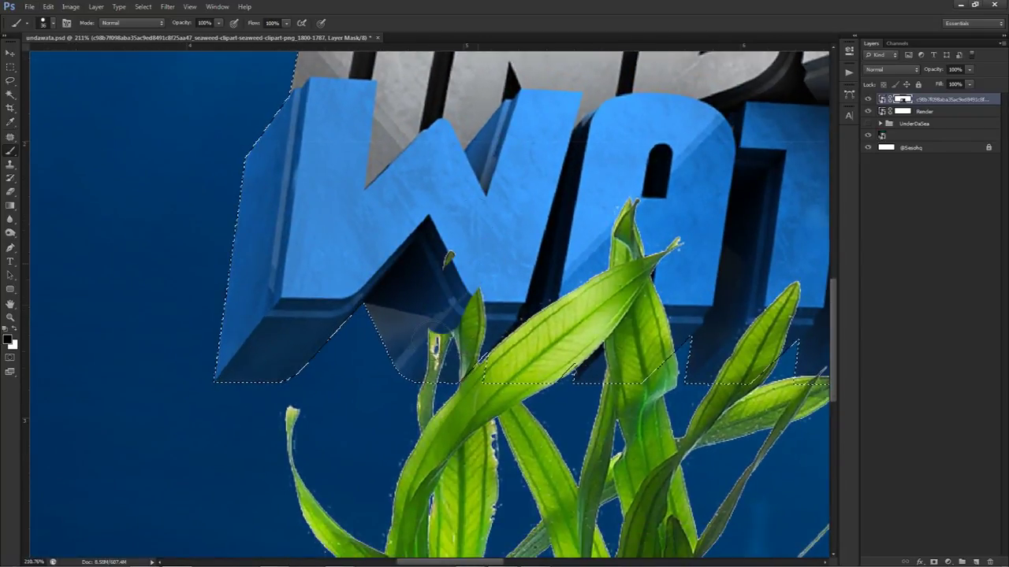
pyautogui.moveTo(495, 275); pyautogui.dragTo(463, 342)
pyautogui.hotkey('ctrl', 'z')
pyautogui.moveTo(452, 254)
pyautogui.mouseDown()
pyautogui.moveTo(487, 266)
pyautogui.moveTo(482, 304)
pyautogui.mouseUp()
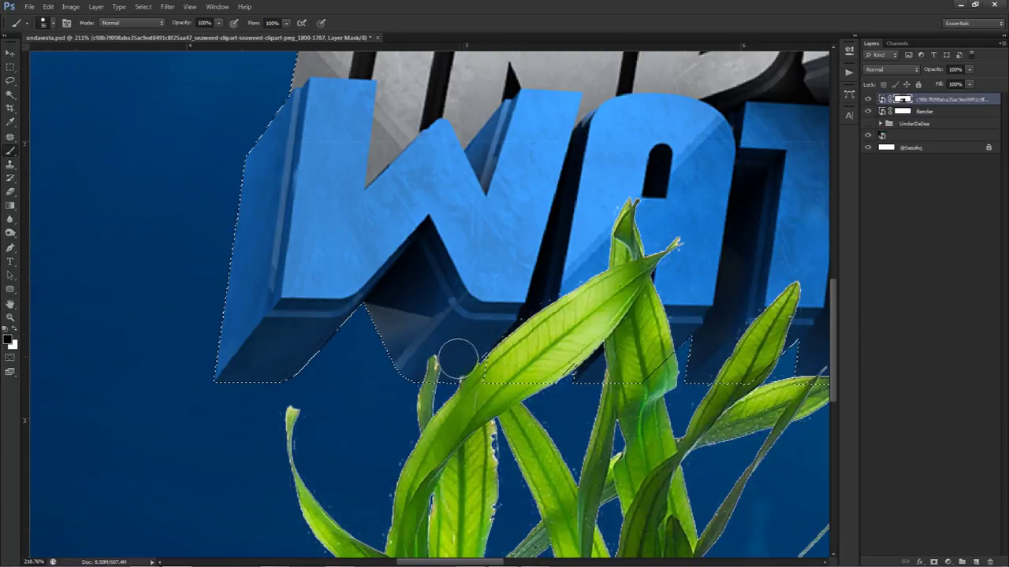
pyautogui.moveTo(434, 367)
pyautogui.mouseDown()
pyautogui.moveTo(423, 369)
pyautogui.moveTo(446, 389)
pyautogui.moveTo(387, 397)
pyautogui.mouseUp()
# Step: Paint out the stray specks and thin leaf parts overlapping the lower edges of the remaining WATER letters, and deselect
pyautogui.scroll(5, 379, 402)
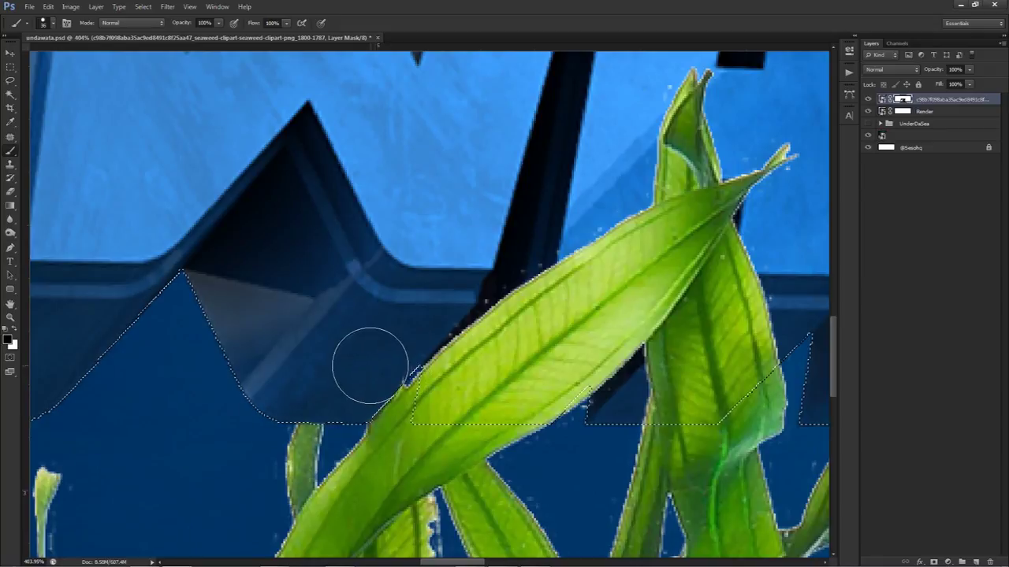
pyautogui.moveTo(482, 328); pyautogui.dragTo(321, 331)
pyautogui.moveTo(452, 351); pyautogui.dragTo(169, 302)
pyautogui.scroll(-1, 487, 341)
pyautogui.moveTo(751, 327)
pyautogui.mouseDown()
pyautogui.moveTo(621, 351)
pyautogui.moveTo(352, 260)
pyautogui.mouseUp()
pyautogui.scroll(-2, 592, 318)
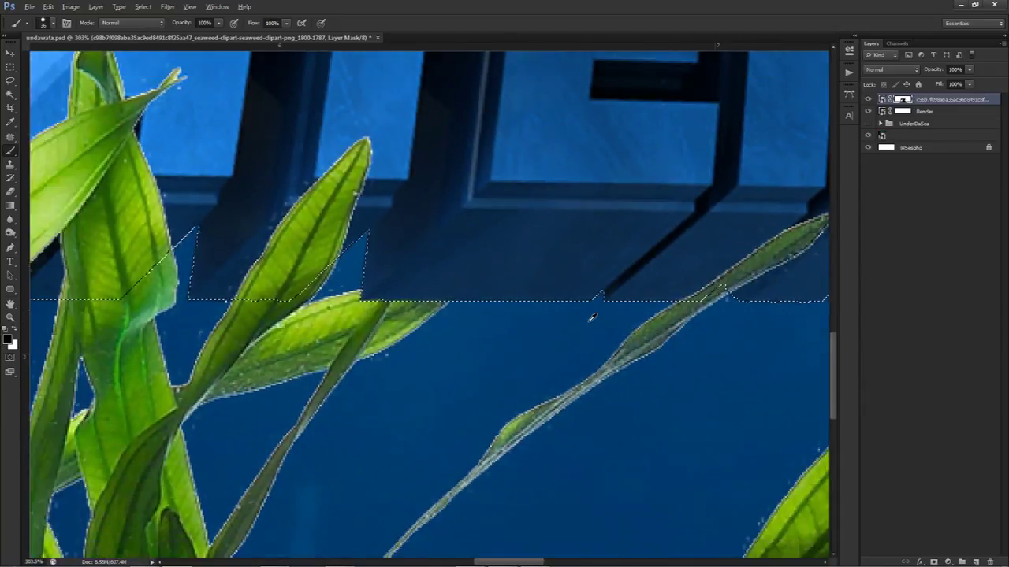
pyautogui.moveTo(596, 346); pyautogui.dragTo(405, 374)
pyautogui.moveTo(615, 261); pyautogui.dragTo(465, 329)
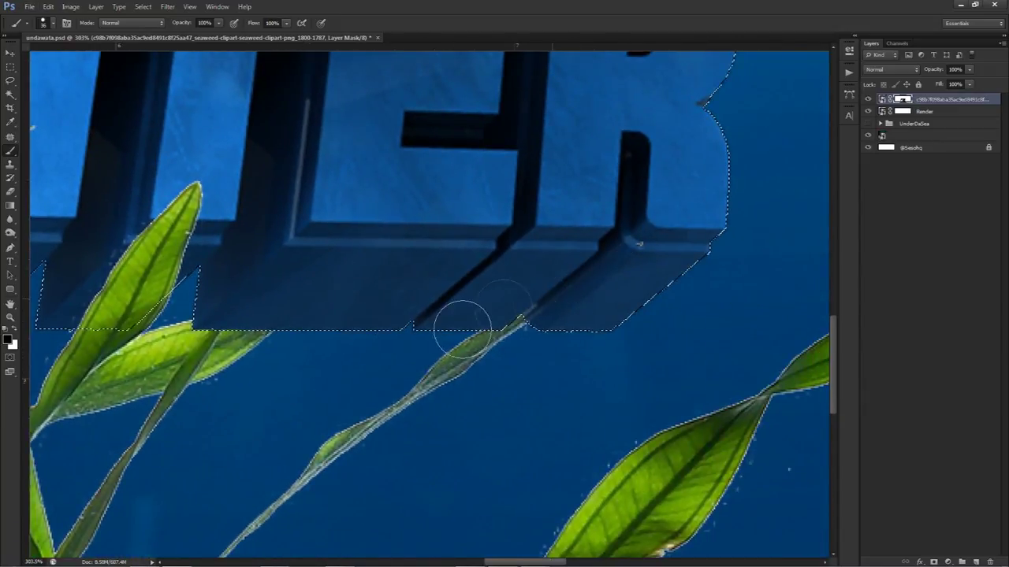
pyautogui.hotkey('ctrl', 'd')
pyautogui.press('v')
pyautogui.scroll(-10, 593, 352)
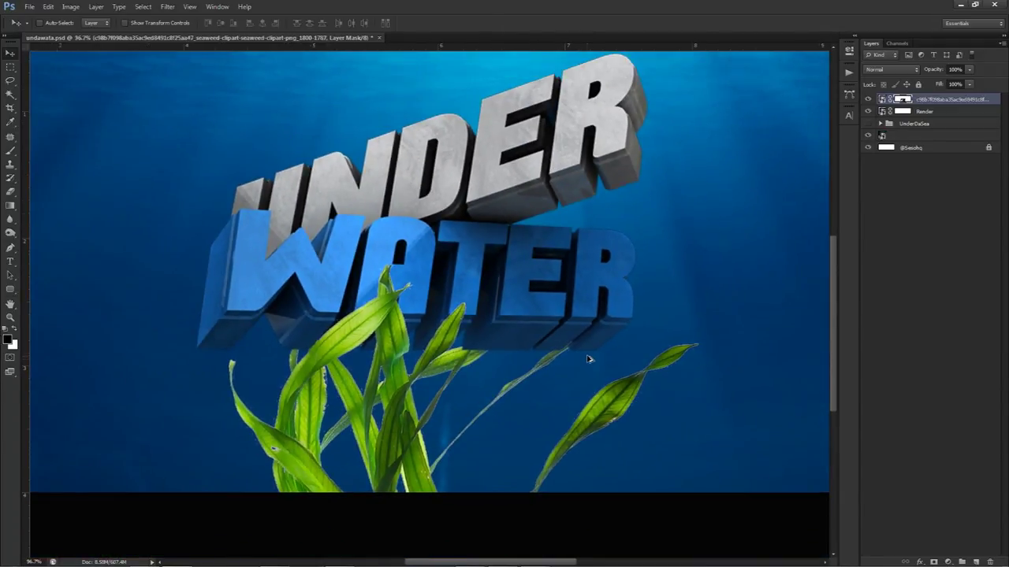
pyautogui.scroll(-1, 587, 361)
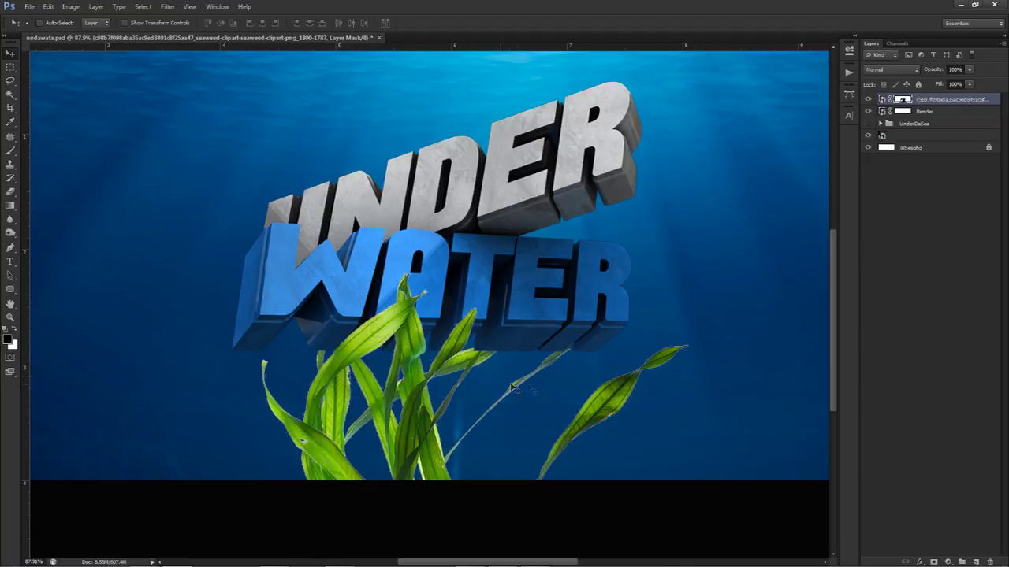
# Step: Place the seaweed image into the banner again as a new top layer and add a white layer mask to it
pyautogui.scroll(-4, 510, 381)
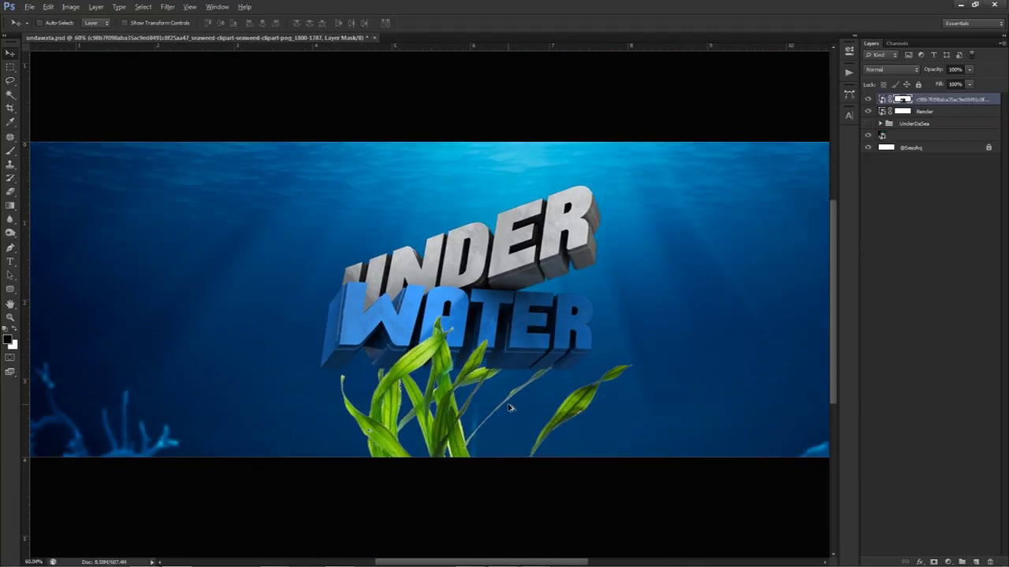
pyautogui.scroll(-1, 509, 408)
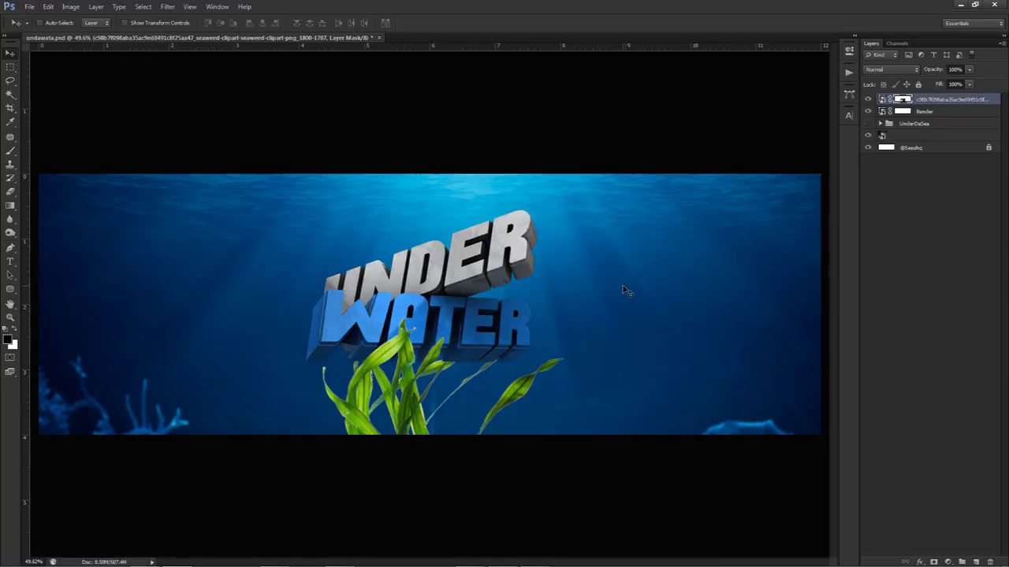
pyautogui.moveTo(626, 292); pyautogui.dragTo(624, 287)
pyautogui.press('Return')
pyautogui.press('Return')
pyautogui.click(934, 561)
# Step: Select the new seaweed image's white background with Color Range at a fuzziness of 59
pyautogui.click(882, 99)
pyautogui.click(142, 6)
pyautogui.click(157, 98)
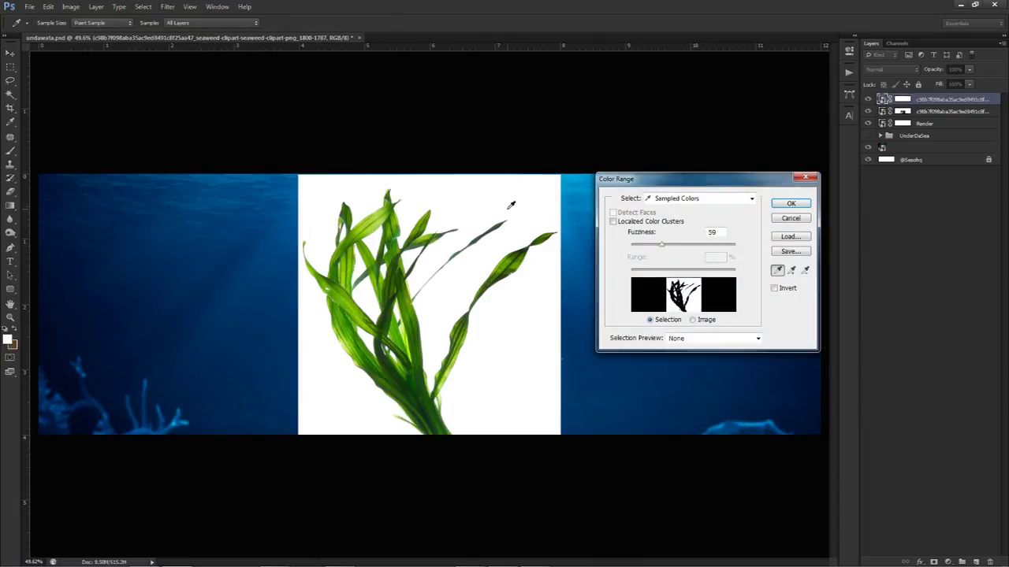
pyautogui.click(775, 204)
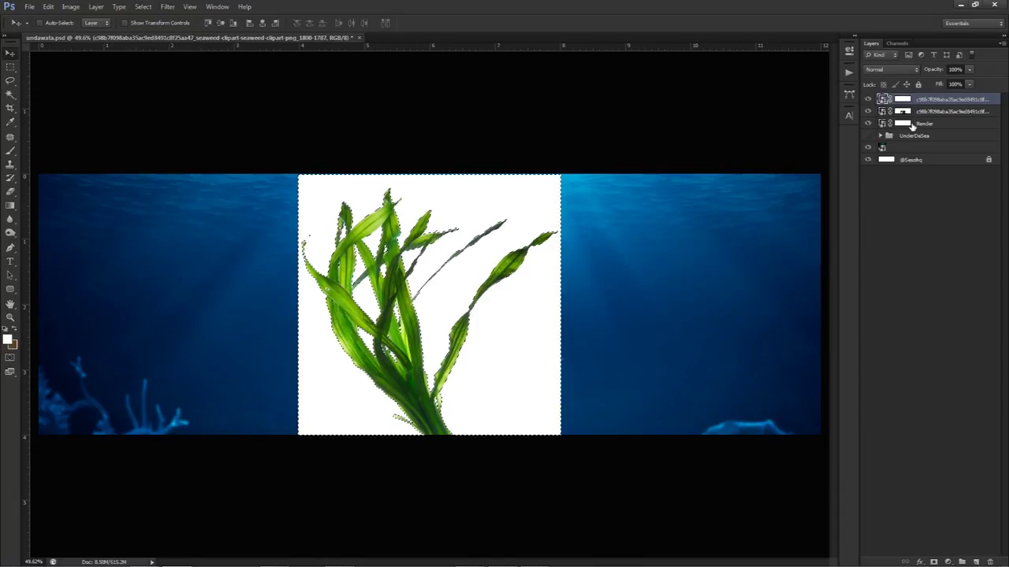
# Step: Fill the selected background area with black on the new seaweed's layer mask, and deselect
pyautogui.click(909, 100)
pyautogui.press('d')
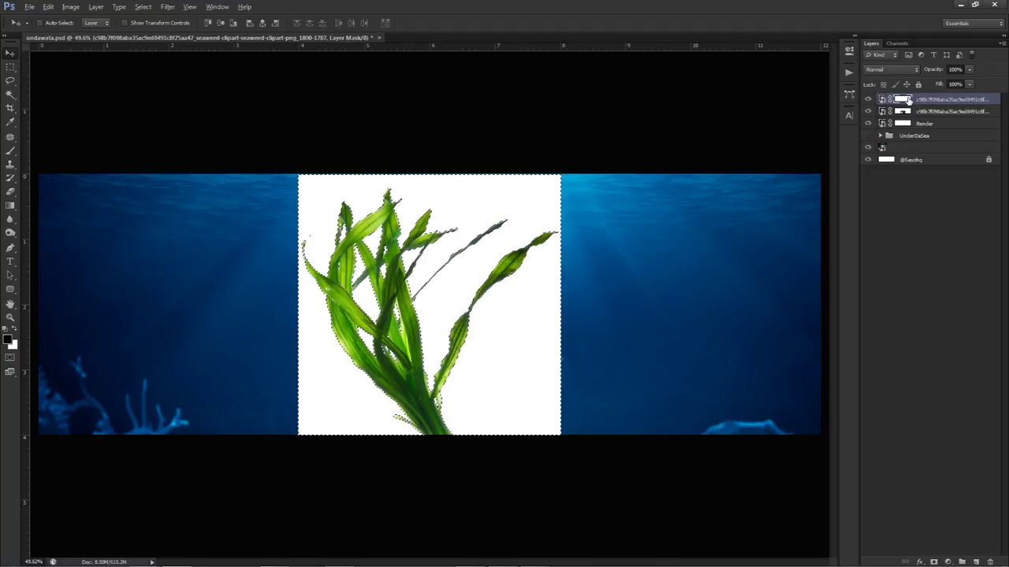
pyautogui.hotkey('alt', 'BackSpace')
pyautogui.hotkey('ctrl', 'd')
# Step: Move the masked seaweed to the right of the text and remove the faint outline along its image border on the mask
pyautogui.moveTo(684, 352); pyautogui.dragTo(732, 252)
pyautogui.press('Return')
pyautogui.press('m')
pyautogui.moveTo(766, 193); pyautogui.dragTo(767, 222)
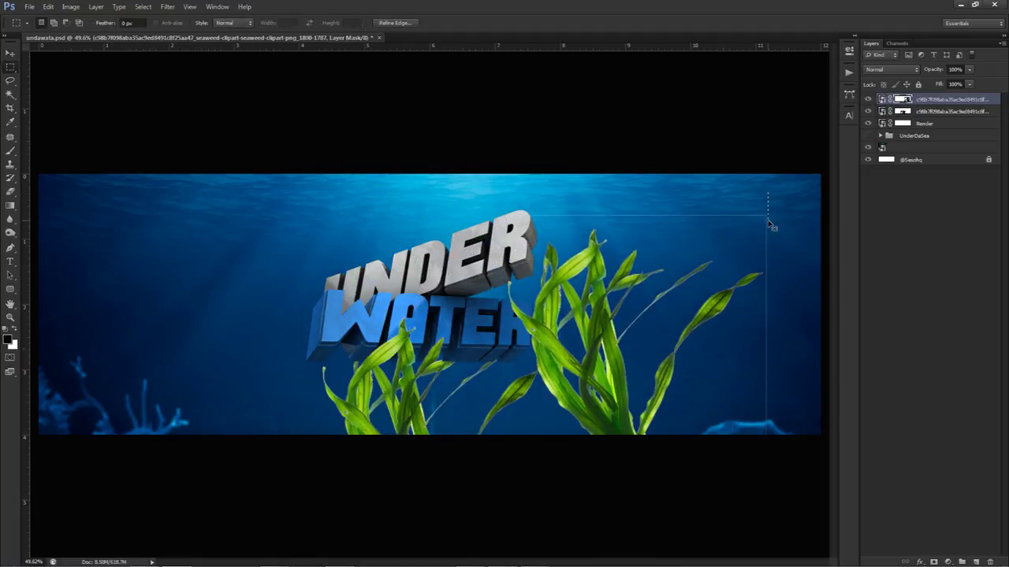
pyautogui.press('b')
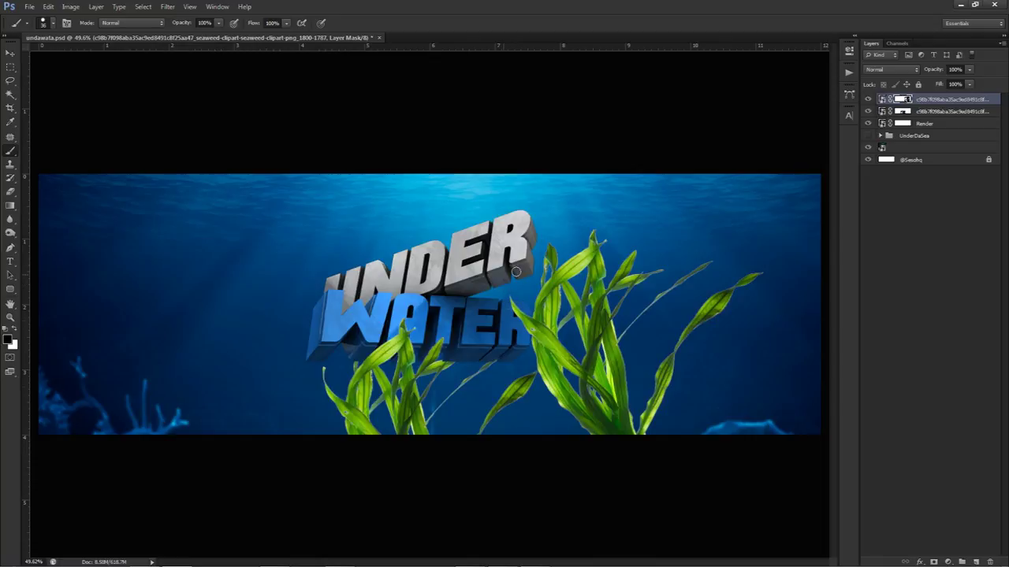
# Step: Move the seaweed beneath the last letters of WATER and place a duplicate of it near the banner's right end
pyautogui.press('v')
pyautogui.moveTo(621, 263)
pyautogui.mouseDown()
pyautogui.moveTo(588, 389)
pyautogui.moveTo(581, 358)
pyautogui.moveTo(557, 372)
pyautogui.moveTo(583, 383)
pyautogui.moveTo(580, 369)
pyautogui.moveTo(568, 383)
pyautogui.moveTo(608, 406)
pyautogui.mouseUp()
pyautogui.keyDown('alt'); pyautogui.moveTo(533, 404); pyautogui.dragTo(746, 366); pyautogui.keyUp('alt')
pyautogui.moveTo(741, 401)
pyautogui.mouseDown()
pyautogui.moveTo(712, 386)
pyautogui.moveTo(742, 398)
pyautogui.mouseUp()
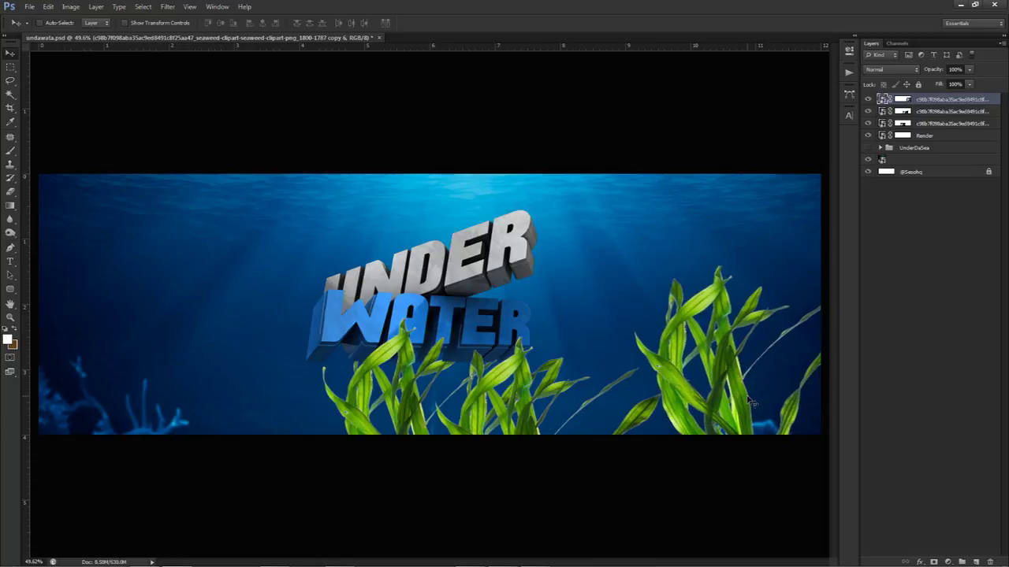
# Step: Flip the duplicated seaweed horizontally and shift it slightly left and down against the banner's right end
pyautogui.scroll(-2, 751, 402)
pyautogui.hotkey('ctrl', 't')
pyautogui.rightClick(679, 466)
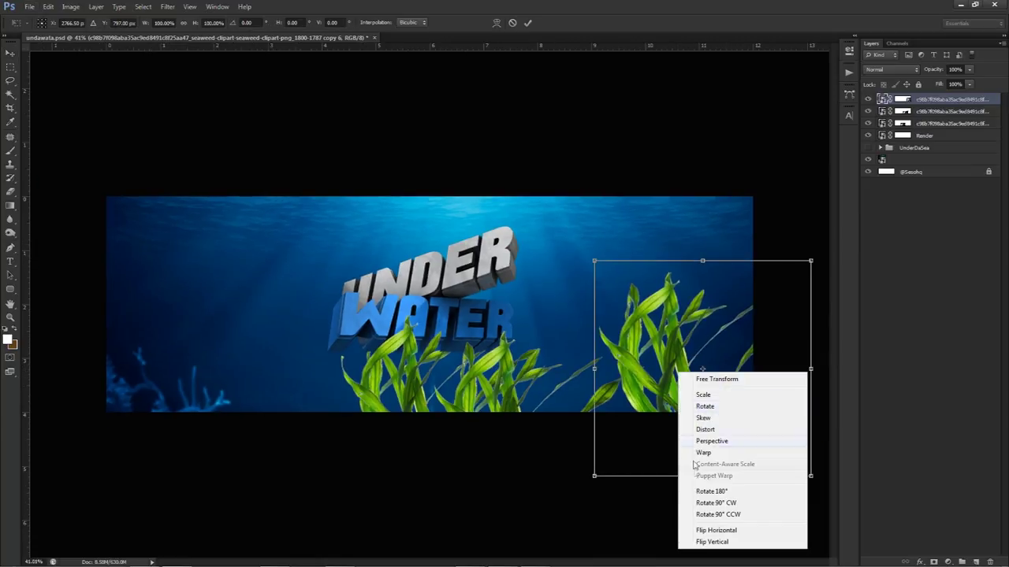
pyautogui.click(719, 532)
pyautogui.press('Return')
pyautogui.moveTo(805, 377); pyautogui.dragTo(769, 392)
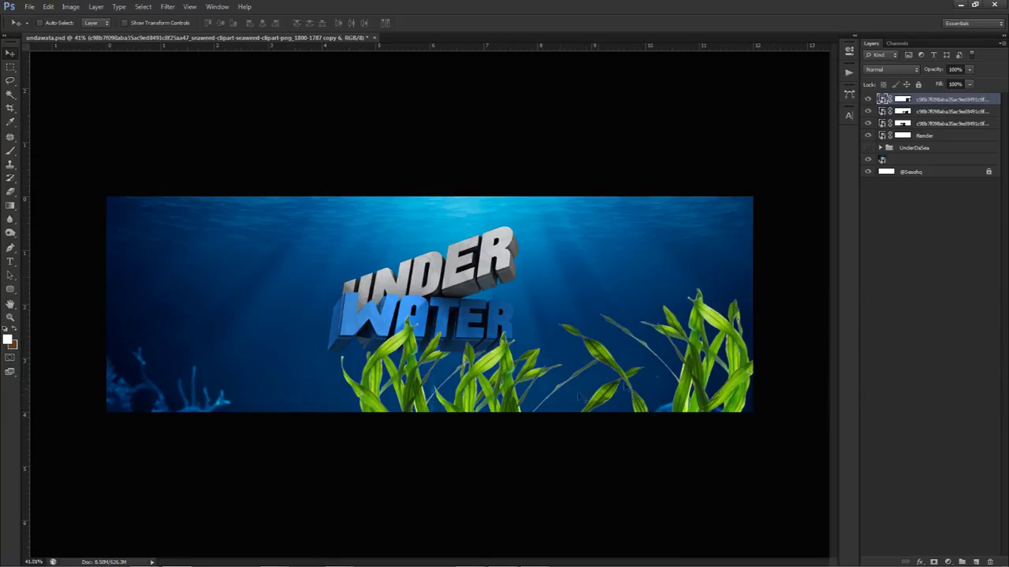
# Step: Paint black with a 197 px brush on the middle seaweed's mask to hide its long leaf near the flipped copy
pyautogui.click(869, 111)
pyautogui.click(868, 111)
pyautogui.click(902, 111)
pyautogui.press('b')
pyautogui.press('d')
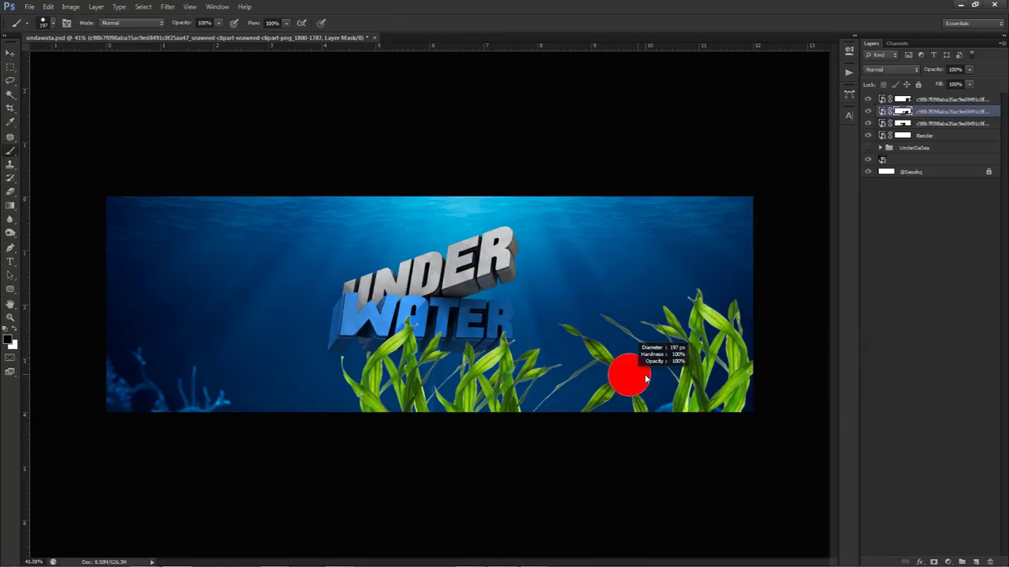
pyautogui.moveTo(591, 406)
pyautogui.mouseDown()
pyautogui.moveTo(609, 355)
pyautogui.moveTo(546, 426)
pyautogui.moveTo(572, 402)
pyautogui.moveTo(626, 403)
pyautogui.mouseUp()
# Step: Lower the flipped right-hand seaweed, rotate it about -16.5°, and reposition it in the banner's right corner
pyautogui.press('v')
pyautogui.click(919, 100)
pyautogui.moveTo(687, 319); pyautogui.dragTo(676, 333)
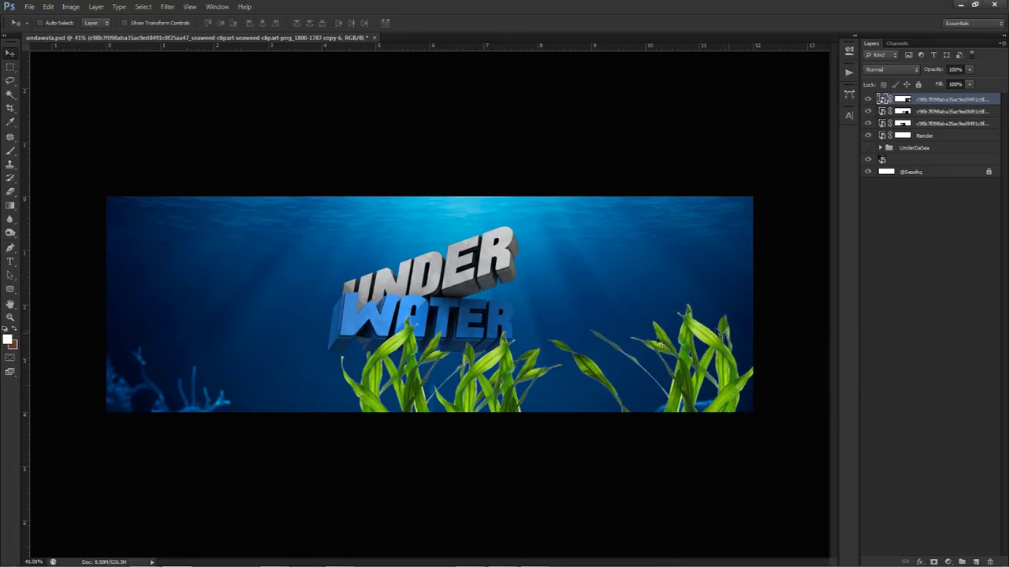
pyautogui.hotkey('ctrl', 't')
pyautogui.moveTo(797, 416); pyautogui.dragTo(813, 364)
pyautogui.moveTo(708, 382); pyautogui.dragTo(663, 383)
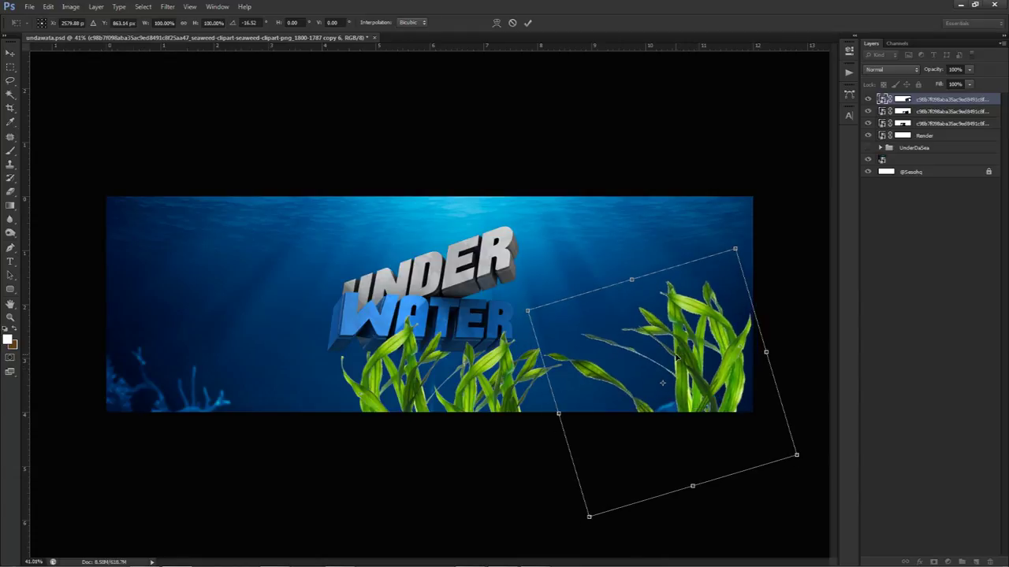
pyautogui.press('Return')
# Step: Paint black on the rotated seaweed's mask along its image border from the upper right to the lower left
pyautogui.press('b')
pyautogui.click(908, 100)
pyautogui.press('d')
pyautogui.moveTo(745, 255)
pyautogui.mouseDown()
pyautogui.moveTo(698, 249)
pyautogui.moveTo(644, 260)
pyautogui.moveTo(534, 313)
pyautogui.moveTo(525, 355)
pyautogui.moveTo(550, 415)
pyautogui.mouseUp()
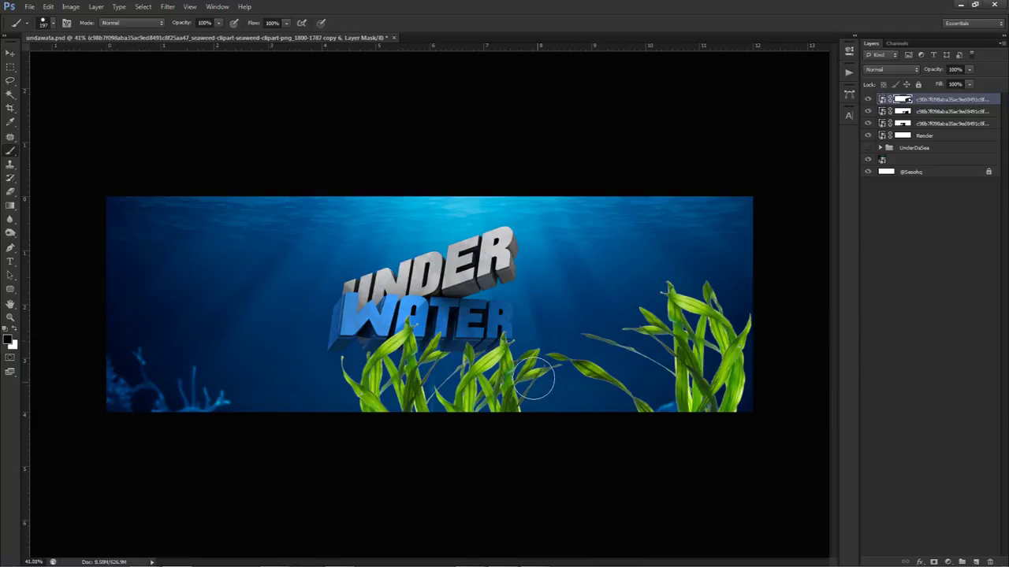
# Step: Fill the banner's left side with two copies of the right-hand seaweed, painting out unwanted long leaves on the mask
pyautogui.press('v')
pyautogui.moveTo(727, 373)
pyautogui.mouseDown()
pyautogui.moveTo(394, 386)
pyautogui.moveTo(155, 376)
pyautogui.mouseUp()
pyautogui.press('b')
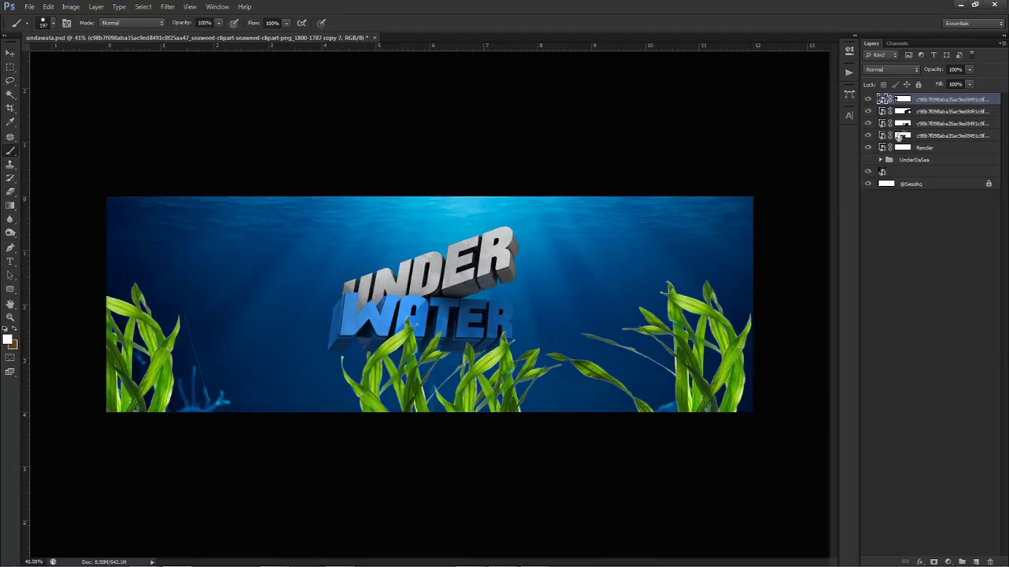
pyautogui.click(904, 100)
pyautogui.moveTo(200, 308)
pyautogui.mouseDown()
pyautogui.moveTo(230, 404)
pyautogui.moveTo(316, 408)
pyautogui.moveTo(279, 378)
pyautogui.moveTo(320, 410)
pyautogui.moveTo(330, 394)
pyautogui.moveTo(336, 401)
pyautogui.mouseUp()
pyautogui.press('v')
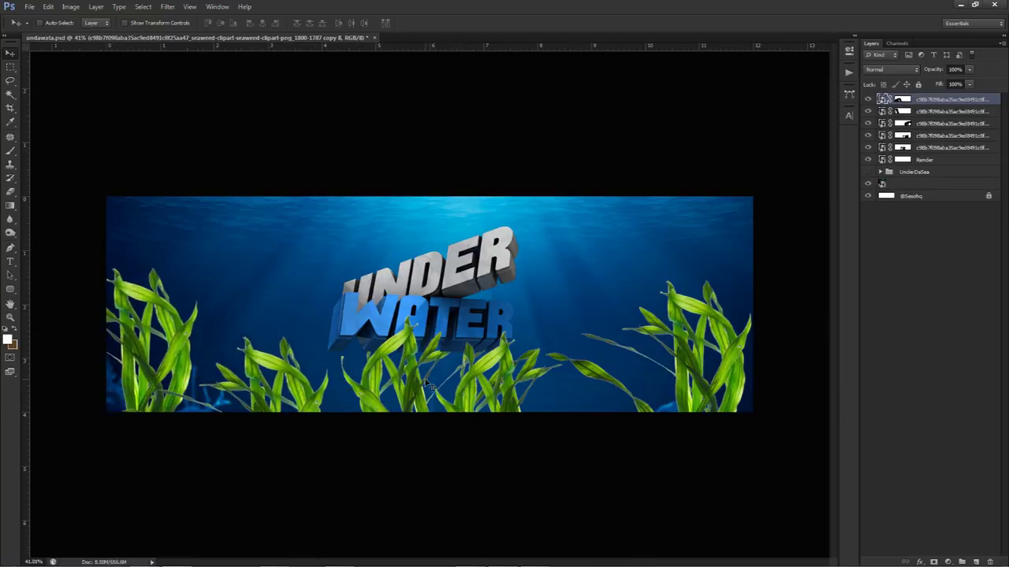
# Step: Find the layer of the seaweed beneath the last letters of WATER and move that clump slightly down and right
pyautogui.click(869, 148)
pyautogui.click(868, 148)
pyautogui.click(921, 147)
pyautogui.click(868, 137)
pyautogui.click(868, 137)
pyautogui.click(914, 136)
pyautogui.moveTo(653, 243); pyautogui.dragTo(618, 270)
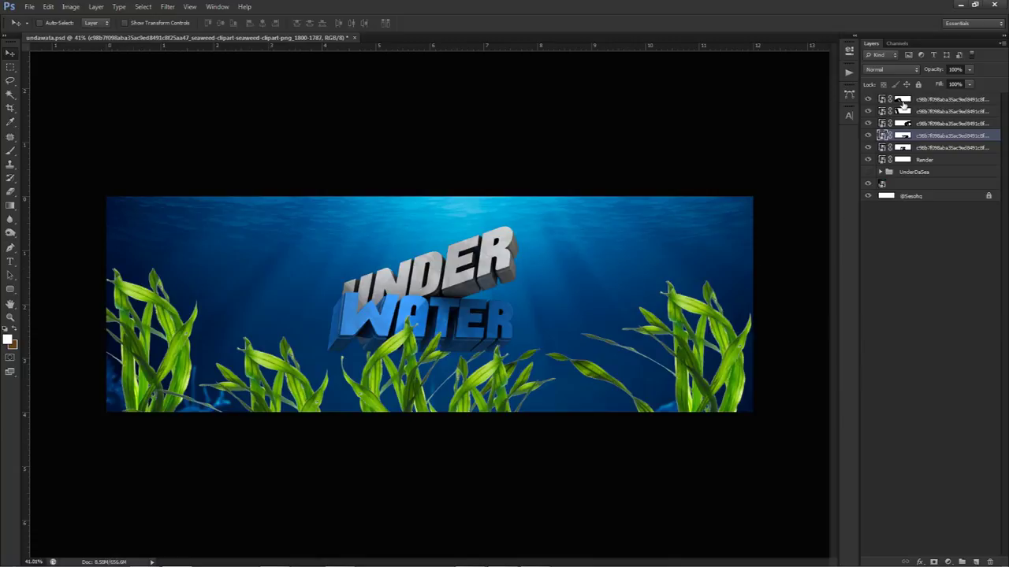
# Step: Check which seaweed clump each of the upper seaweed layers holds by hiding and showing them
pyautogui.click(902, 101)
pyautogui.click(871, 112)
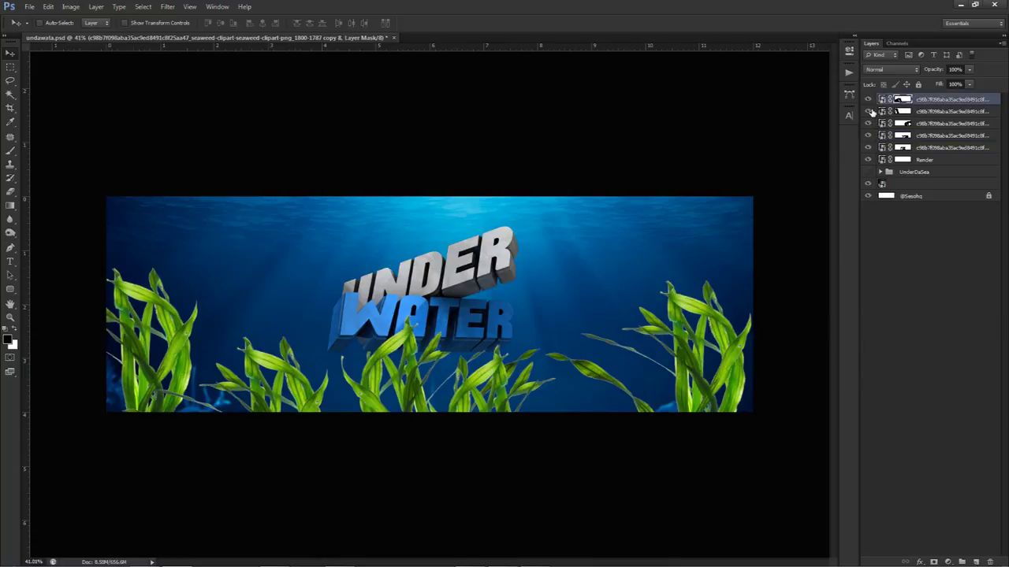
pyautogui.click(870, 112)
pyautogui.click(869, 100)
pyautogui.click(869, 100)
pyautogui.click(869, 112)
pyautogui.moveTo(868, 111); pyautogui.dragTo(869, 124)
pyautogui.click(868, 111)
pyautogui.click(868, 124)
# Step: Duplicate the right-hand seaweed, offset the copy in the lower right corner, and flip it horizontally
pyautogui.click(903, 123)
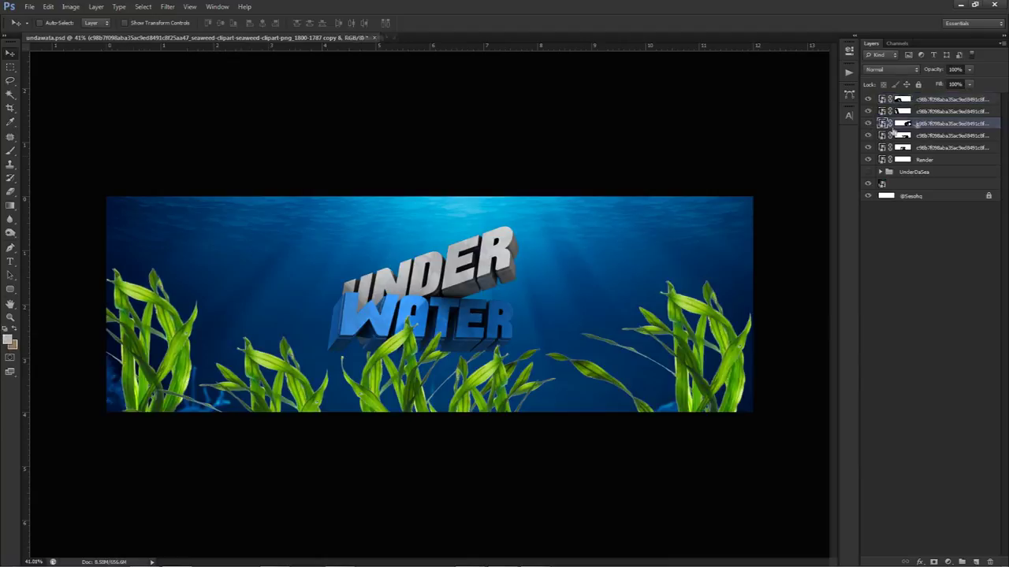
pyautogui.moveTo(544, 320); pyautogui.dragTo(581, 324)
pyautogui.hotkey('ctrl', 'j')
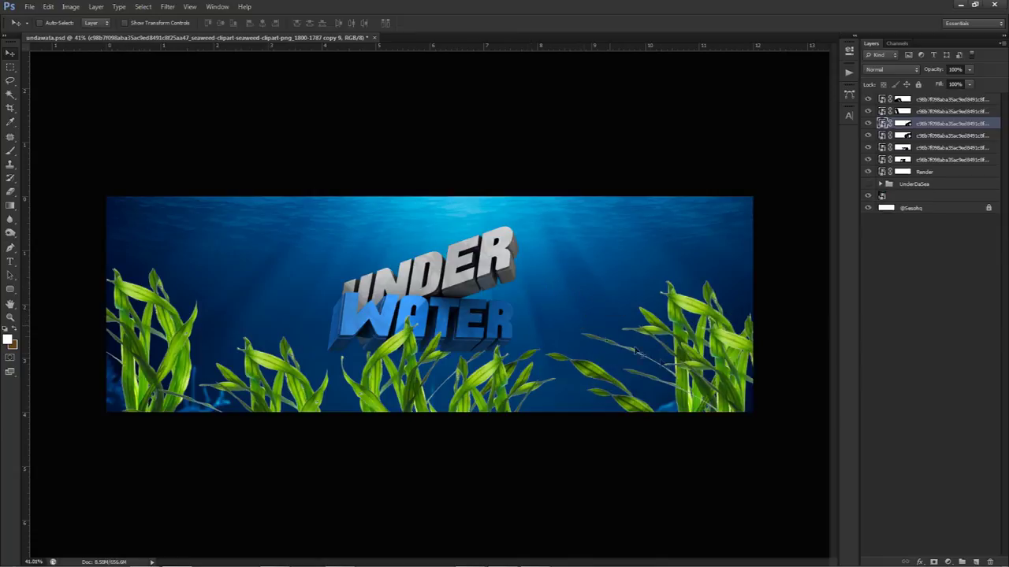
pyautogui.hotkey('ctrl', 't')
pyautogui.rightClick(635, 353)
pyautogui.click(672, 513)
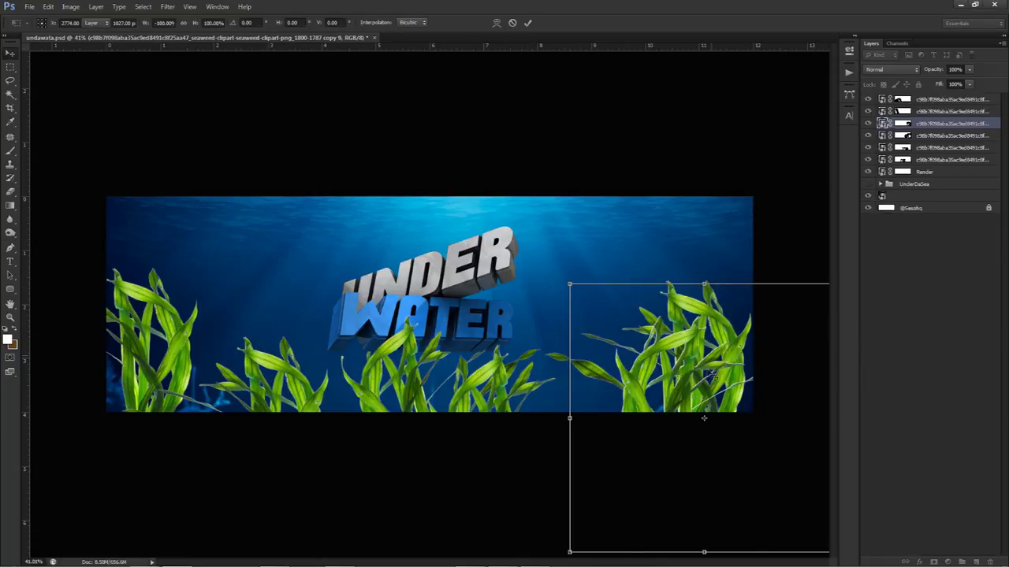
pyautogui.press('Return')
pyautogui.press('b')
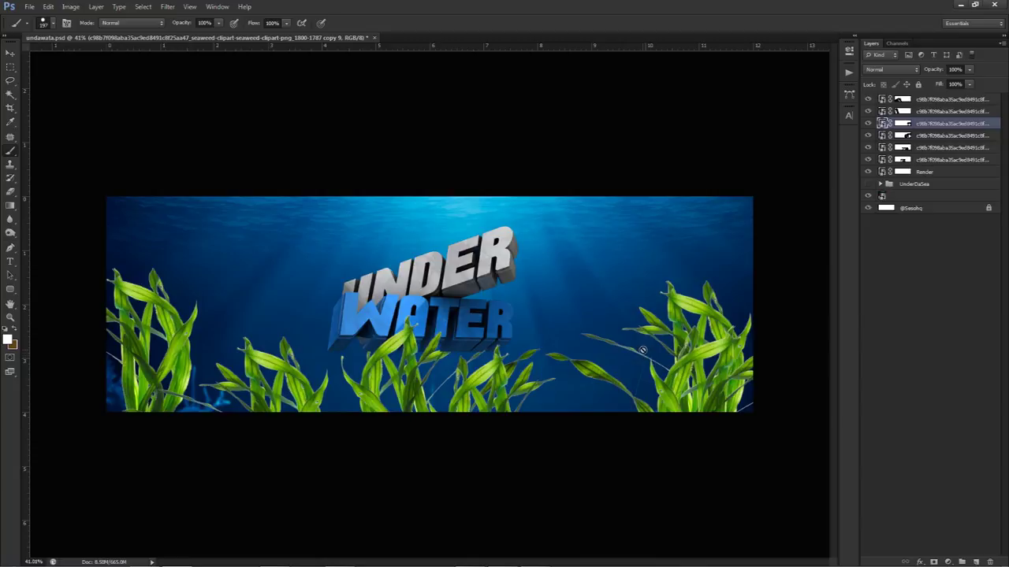
pyautogui.click(904, 126)
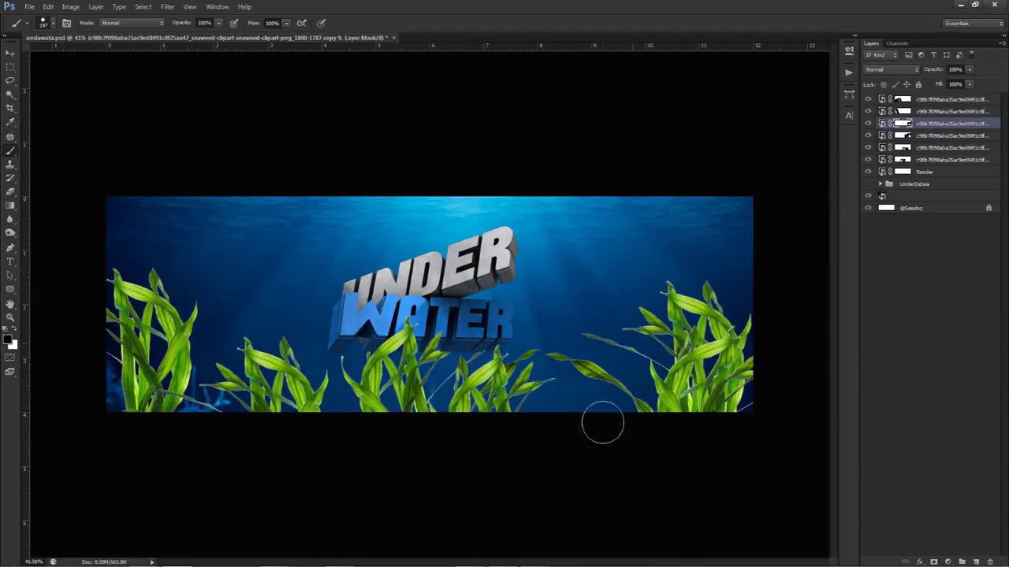
pyautogui.click(167, 7)
pyautogui.moveTo(236, 114)
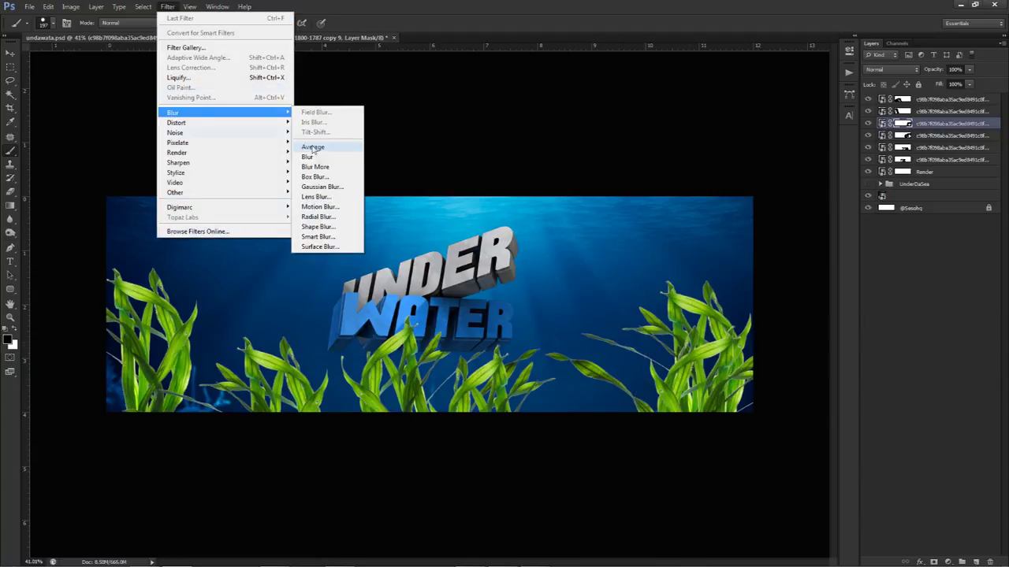
pyautogui.click(323, 187)
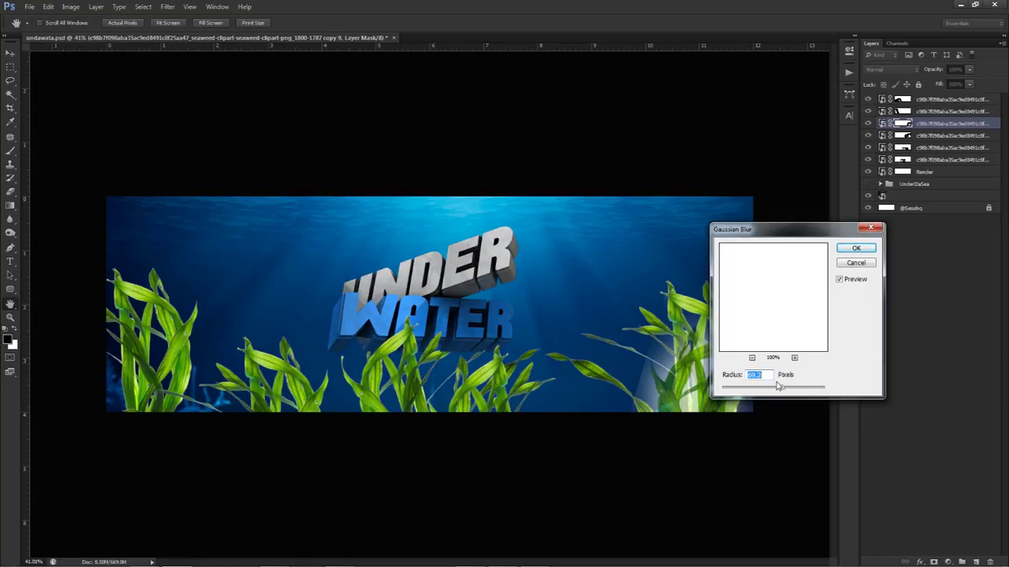
pyautogui.click(872, 247)
pyautogui.press('b')
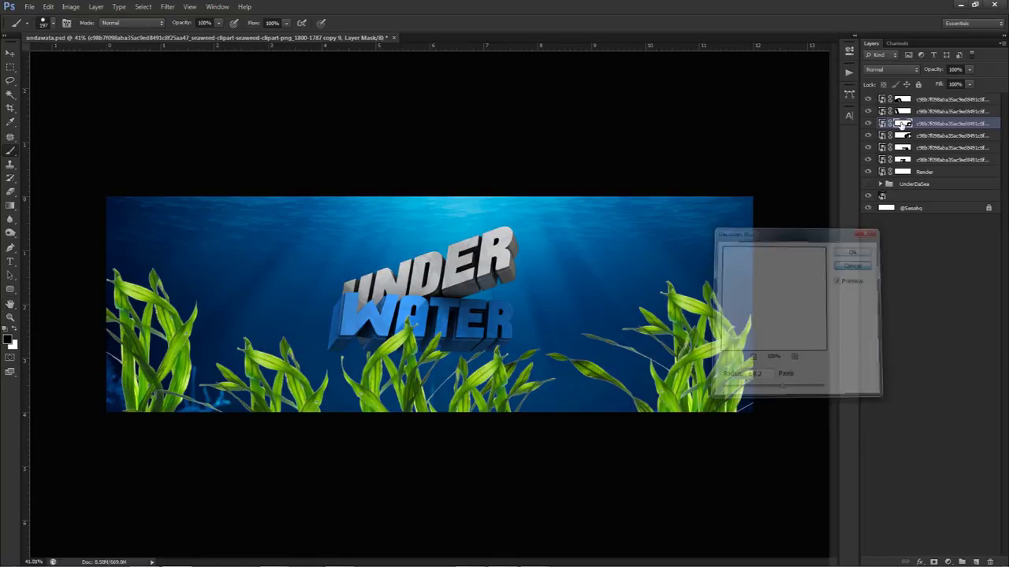
# Step: Apply a Gaussian Blur with a 2-pixel radius to the new seaweed copy itself as a smart filter
pyautogui.click(884, 125)
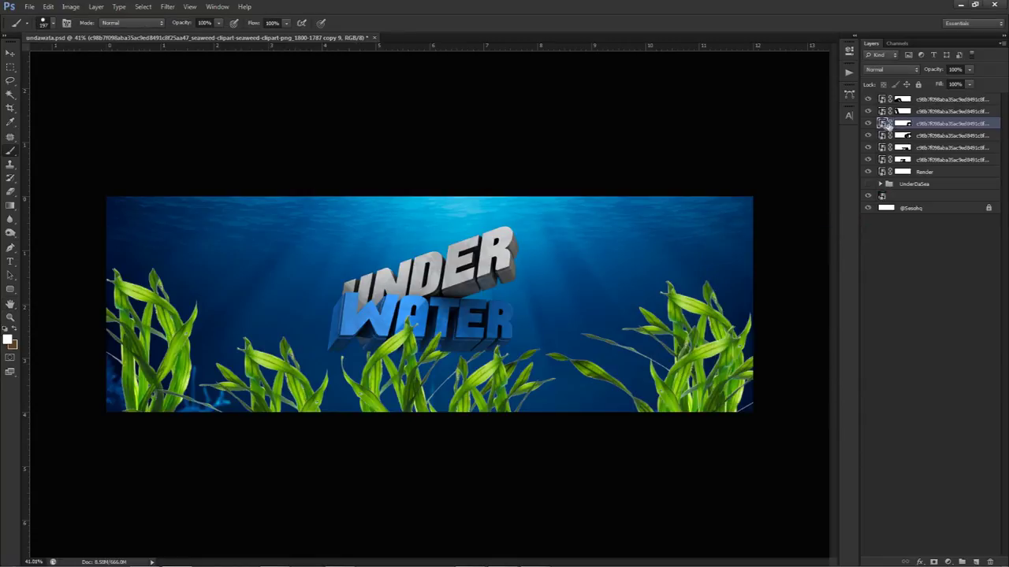
pyautogui.click(167, 7)
pyautogui.moveTo(190, 131)
pyautogui.click(347, 188)
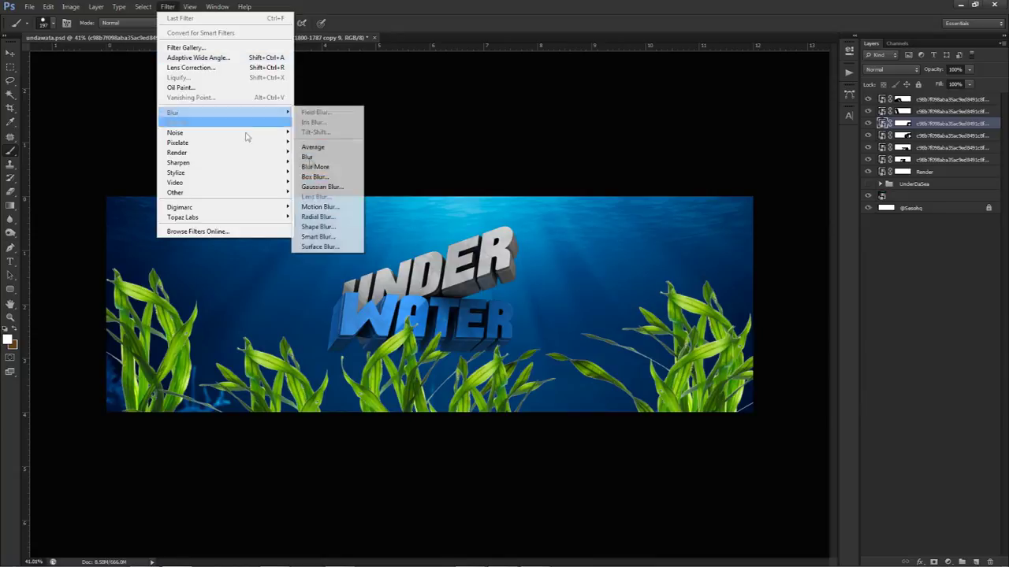
pyautogui.moveTo(763, 229); pyautogui.dragTo(811, 250)
pyautogui.write('32')
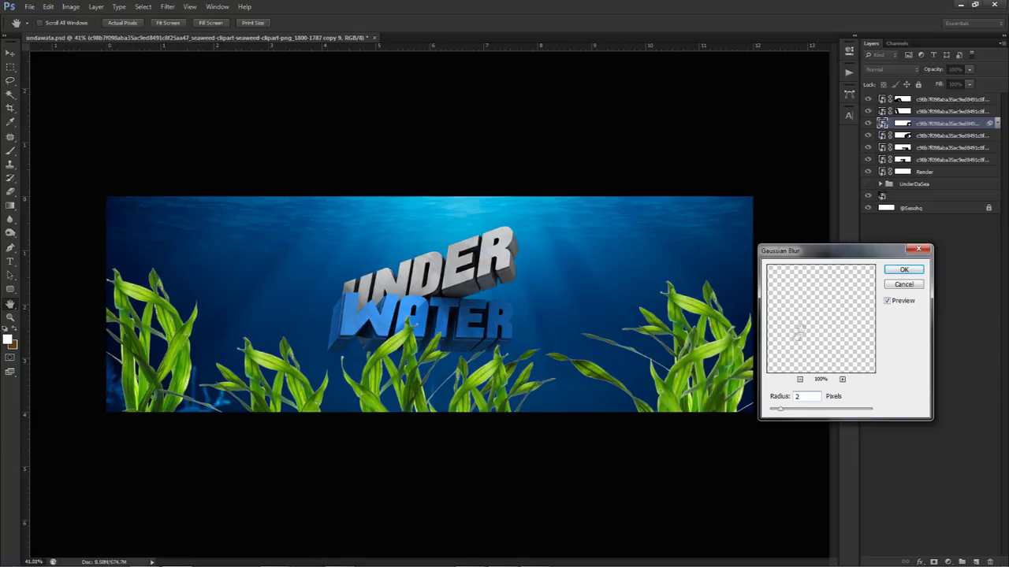
pyautogui.click(912, 271)
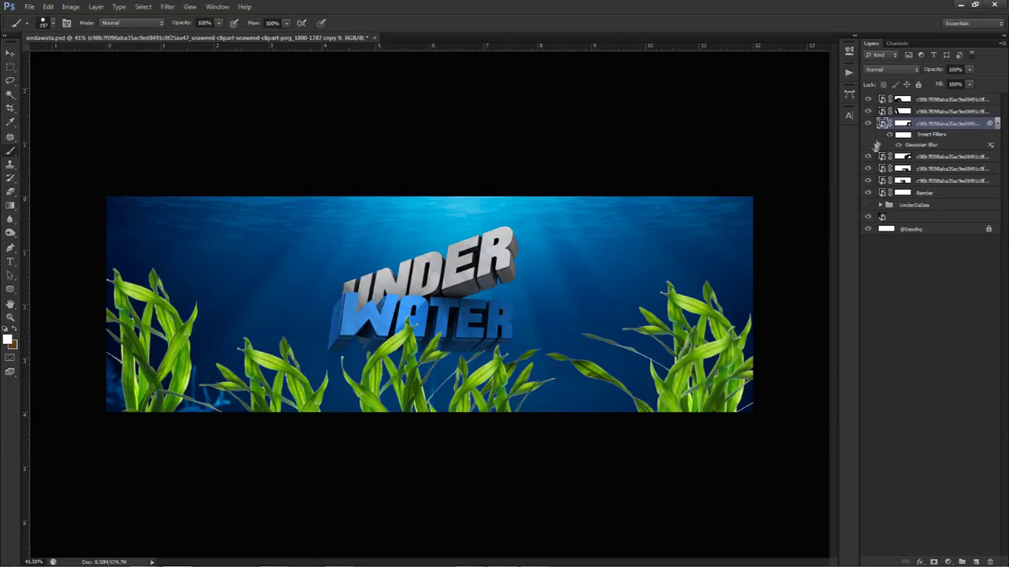
# Step: Enlarge the blurred seaweed copy and move it down into the banner's lower right corner
pyautogui.hotkey('ctrl', 't')
pyautogui.moveTo(612, 297); pyautogui.dragTo(542, 228)
pyautogui.press('Return')
pyautogui.press('b')
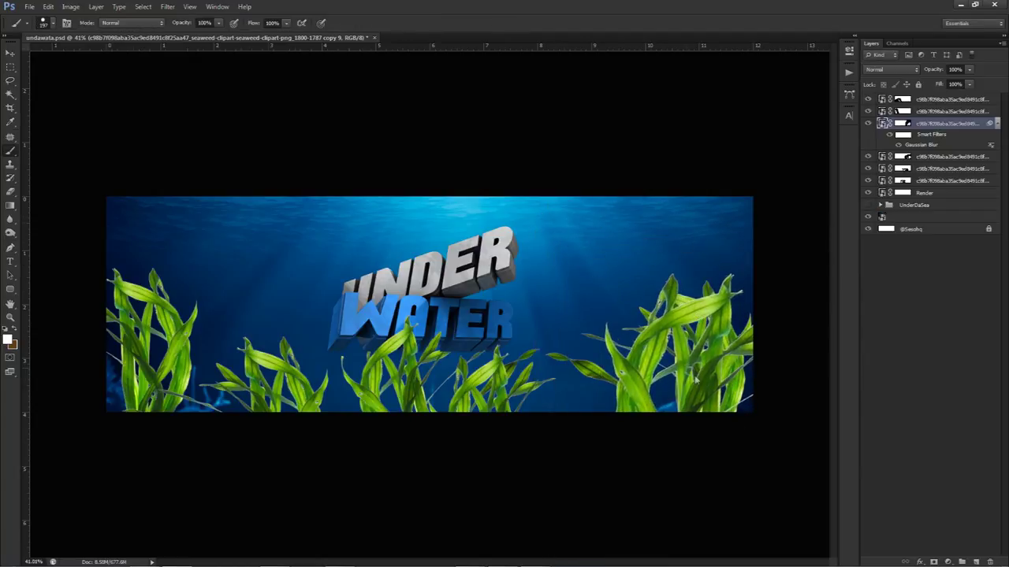
pyautogui.click(687, 369)
pyautogui.click(543, 225)
pyautogui.click(520, 219)
pyautogui.press('v')
pyautogui.moveTo(678, 327); pyautogui.dragTo(770, 411)
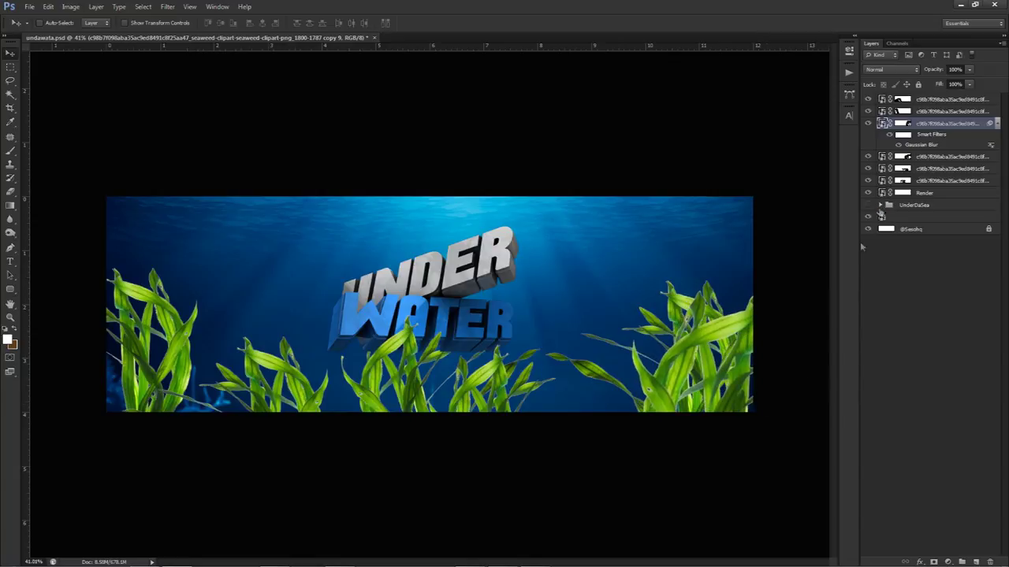
# Step: Set the right-hand seaweed copy's Gaussian Blur radius to 4 pixels, then rotate and reposition the copy in the banner's lower right corner
pyautogui.doubleClick(921, 144)
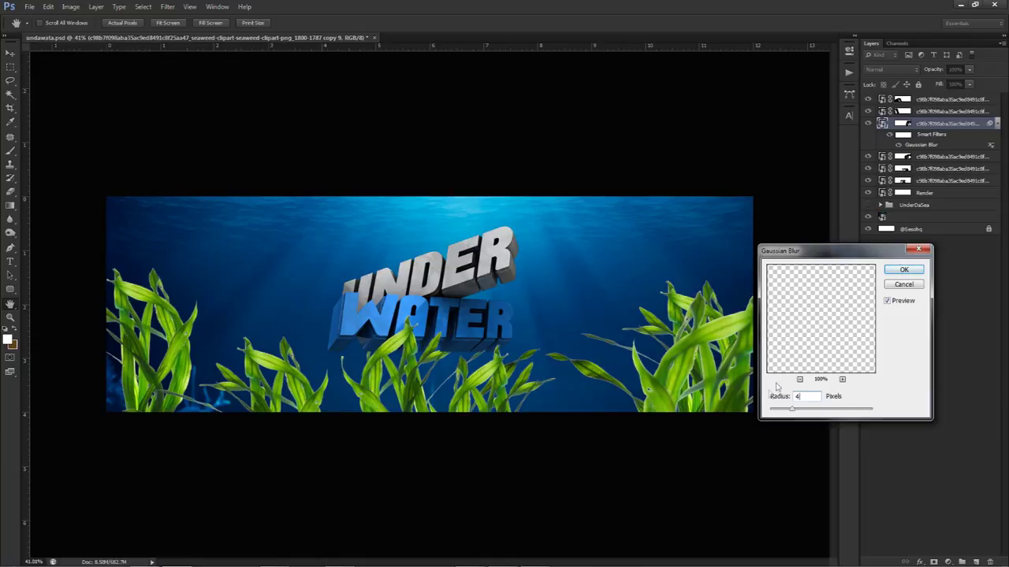
pyautogui.click(904, 269)
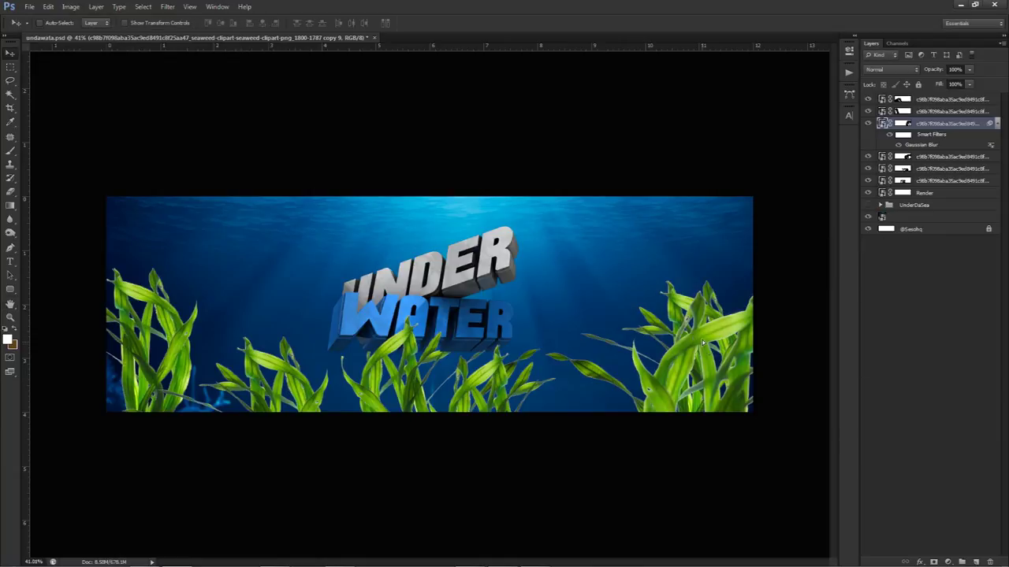
pyautogui.hotkey('ctrl', 't')
pyautogui.moveTo(563, 308); pyautogui.dragTo(520, 367)
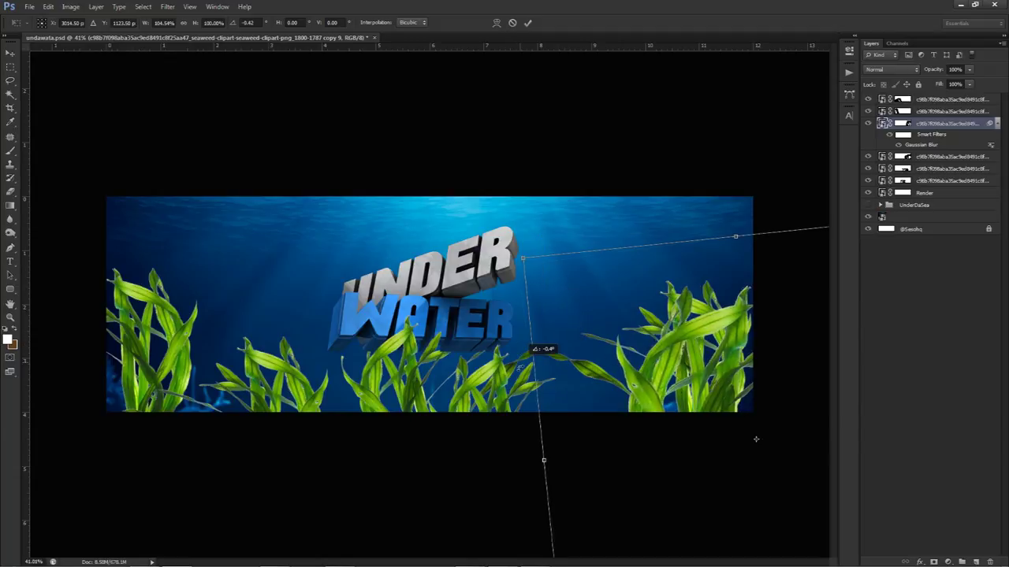
pyautogui.moveTo(756, 438); pyautogui.dragTo(754, 439)
pyautogui.press('Return')
# Step: Duplicate the blurred seaweed over to the banner's lower left corner and bring the copy to the top of the layer stack
pyautogui.moveTo(732, 401); pyautogui.dragTo(193, 362)
pyautogui.moveTo(917, 126); pyautogui.dragTo(917, 98)
pyautogui.moveTo(430, 341)
pyautogui.mouseDown()
pyautogui.moveTo(435, 353)
pyautogui.moveTo(418, 345)
pyautogui.mouseUp()
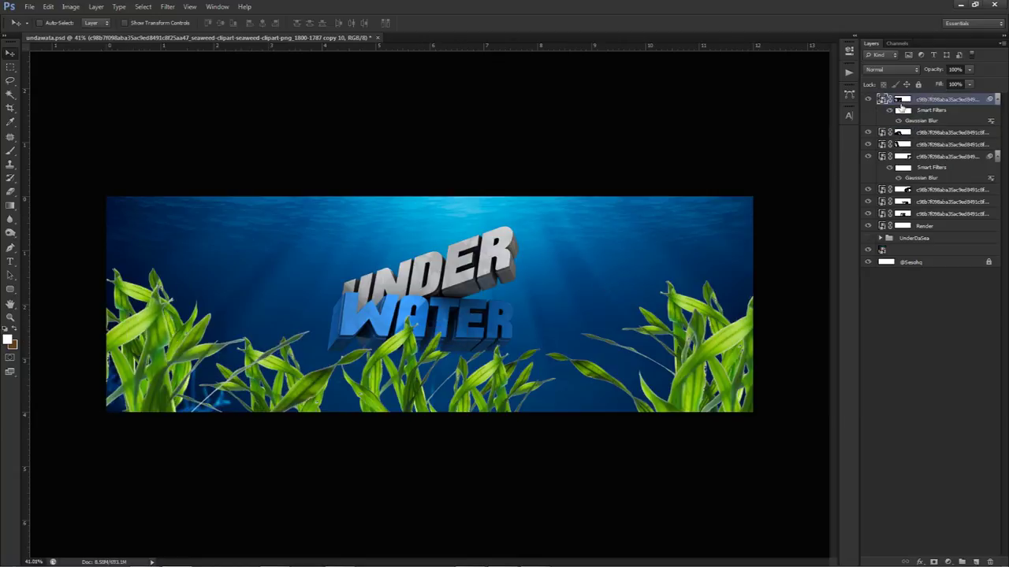
# Step: Brush black on the new left seaweed copy's layer mask to hide the stray leaves reaching toward the text
pyautogui.press('d')
pyautogui.click(902, 100)
pyautogui.press('b')
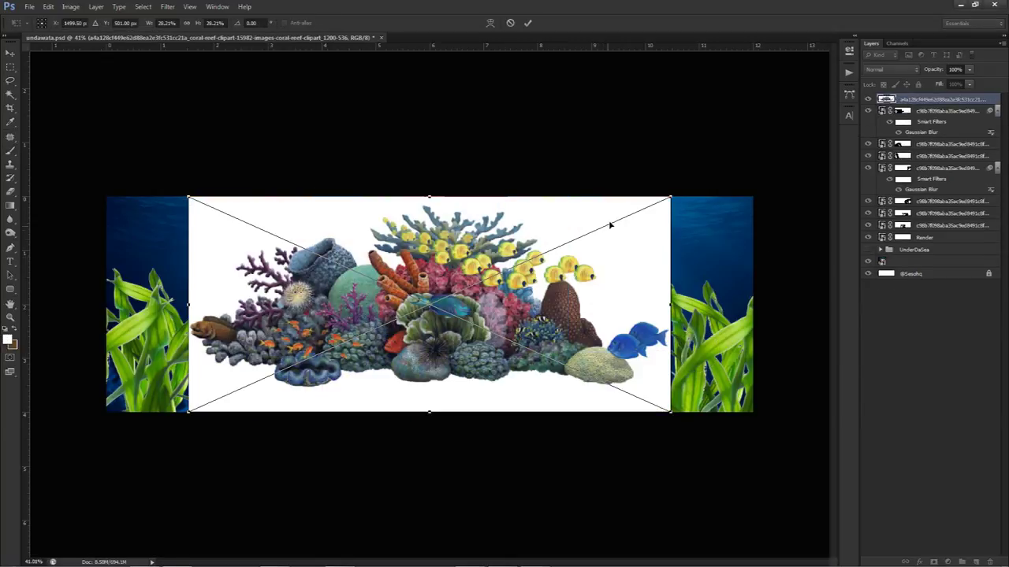
# Step: Place the coral reef clipart image at its default size and give it a layer mask
pyautogui.press('Return')
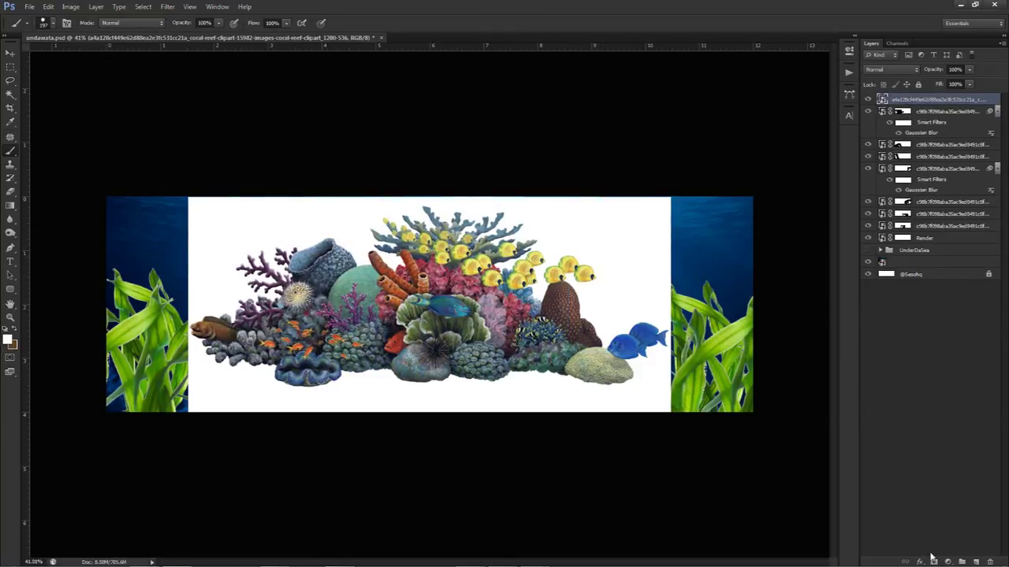
pyautogui.click(933, 562)
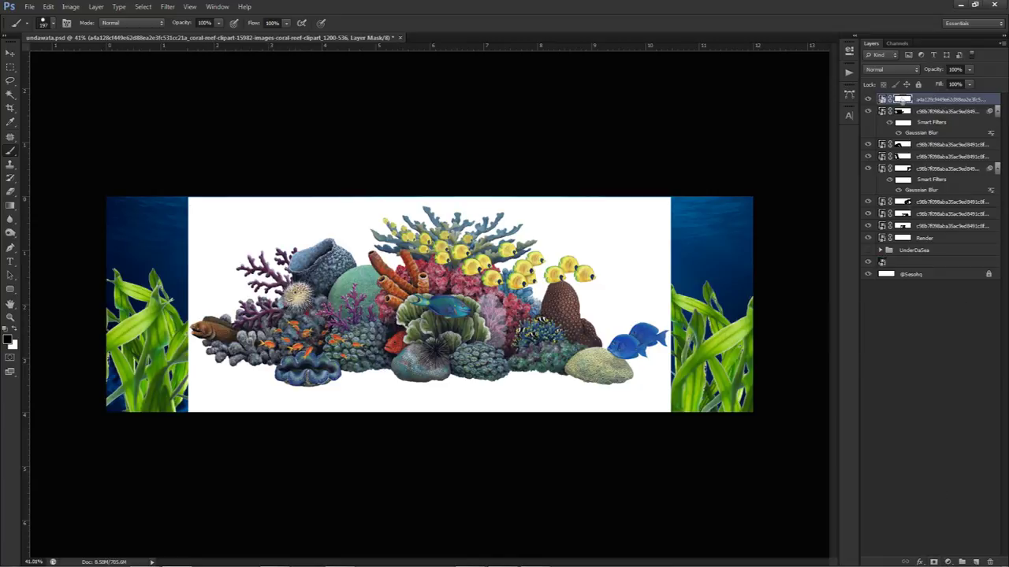
pyautogui.click(142, 7)
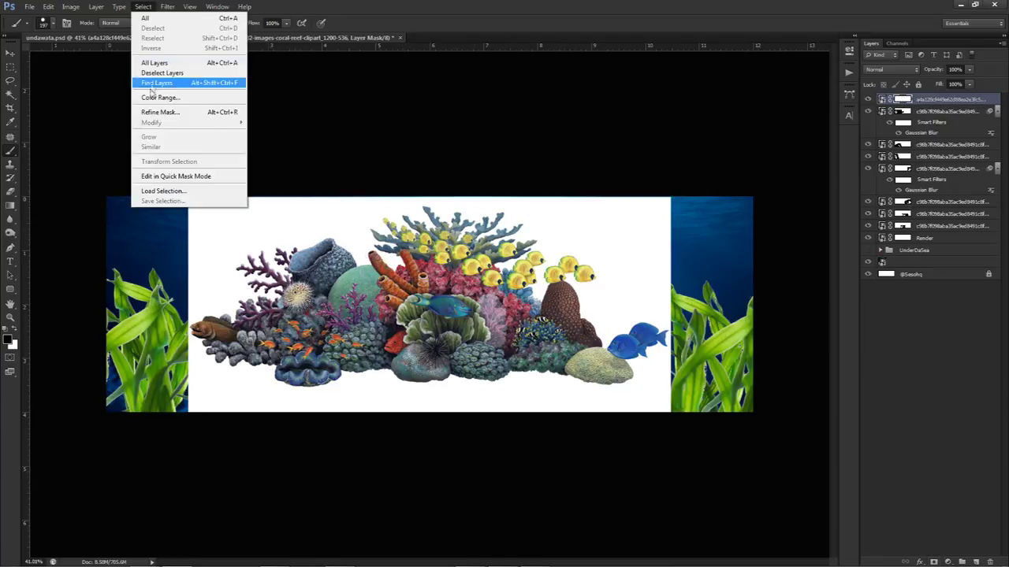
pyautogui.click(160, 97)
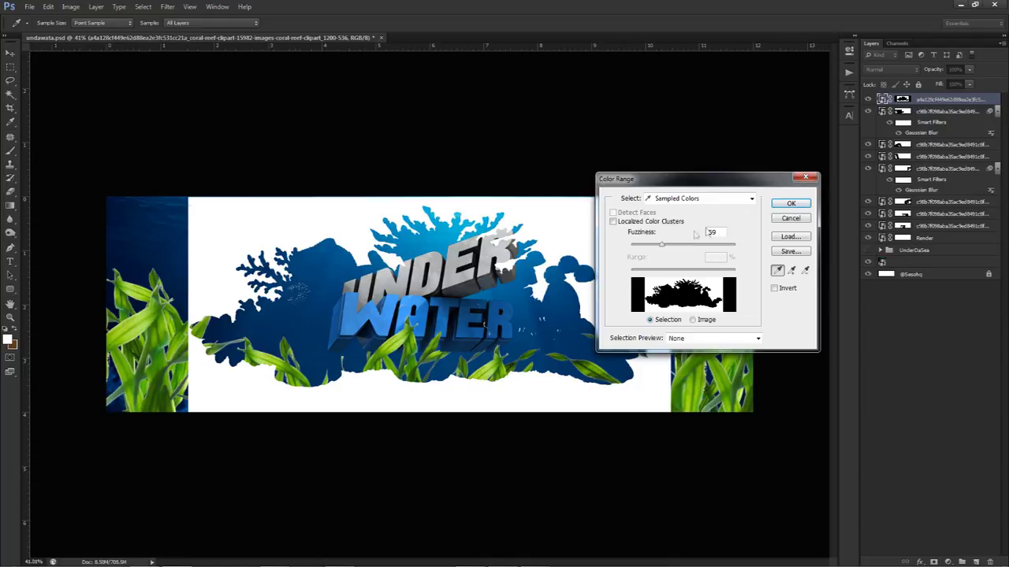
pyautogui.click(788, 218)
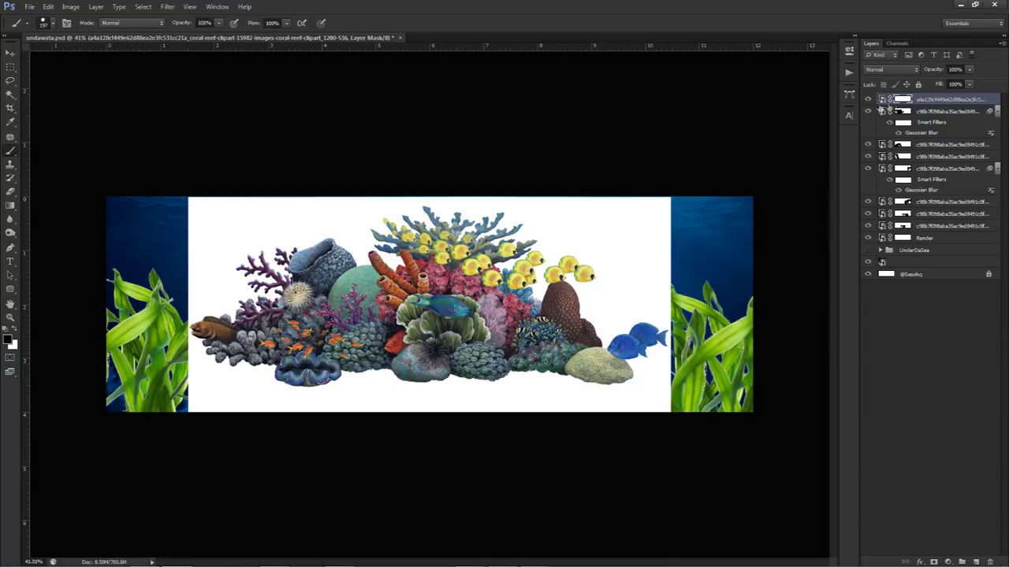
# Step: Select the coral image's white background with Color Range at fuzziness 59 and hide it by filling the layer mask with black
pyautogui.click(167, 6)
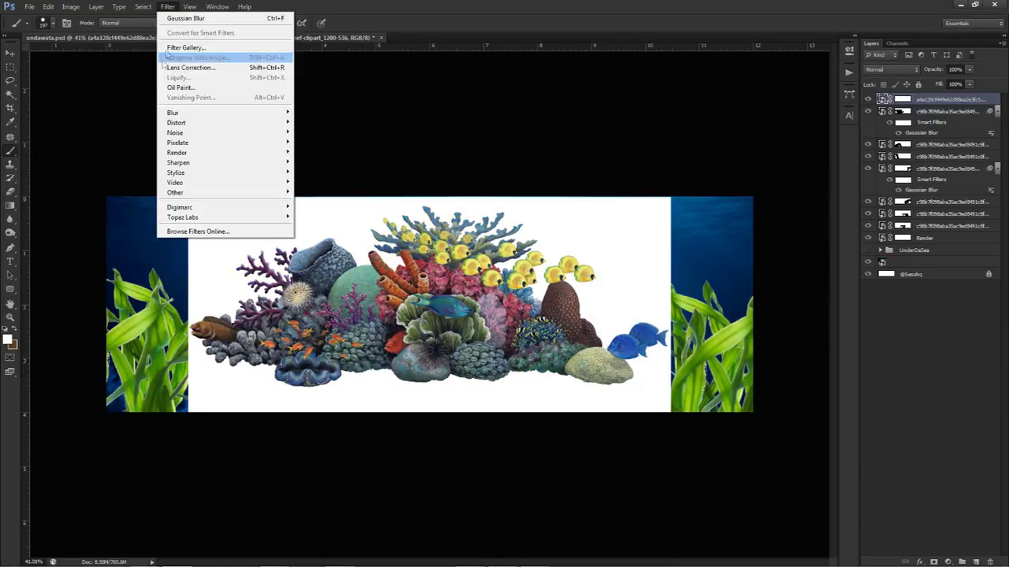
pyautogui.click(153, 96)
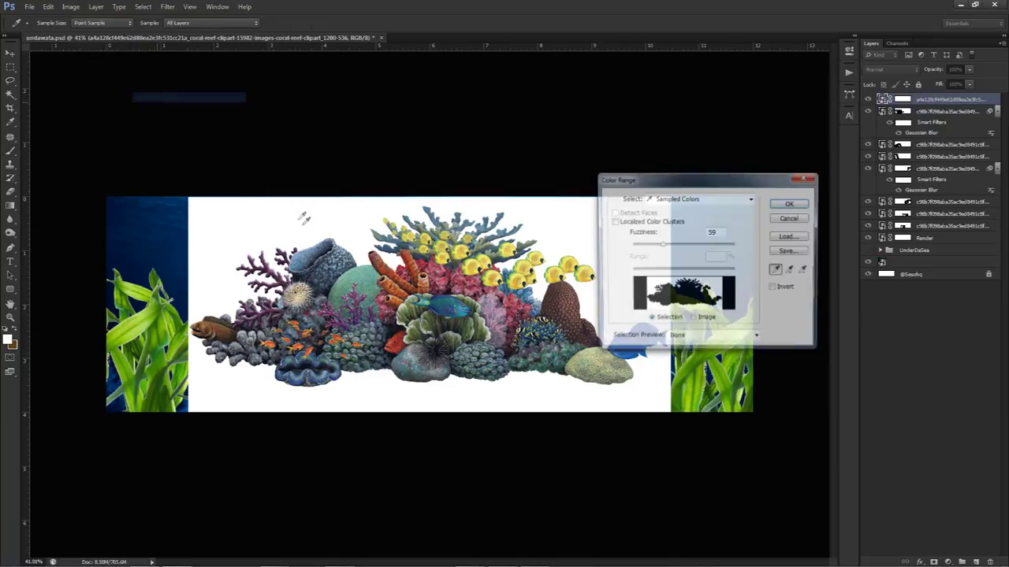
pyautogui.click(788, 204)
pyautogui.click(903, 101)
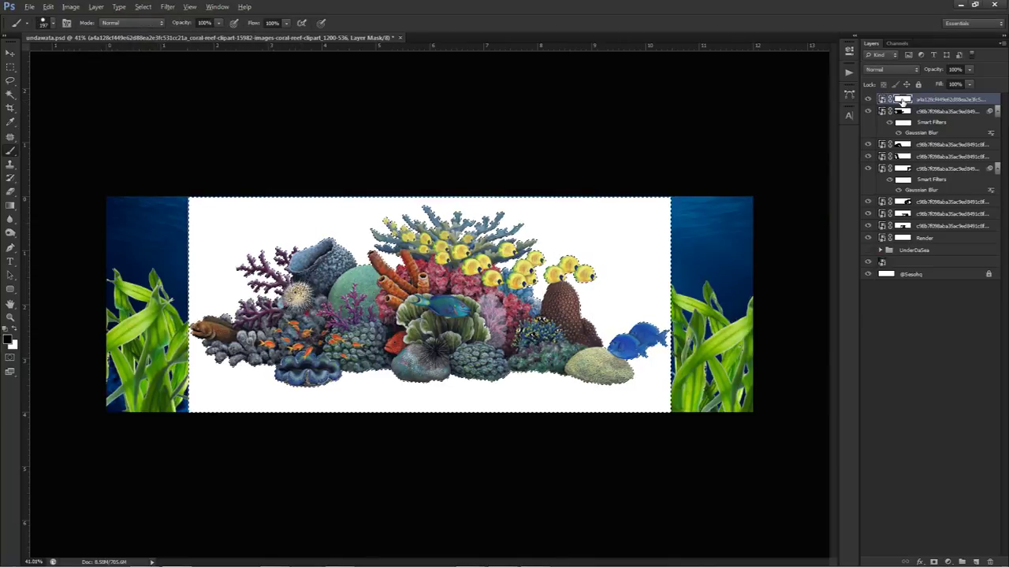
pyautogui.hotkey('alt', 'BackSpace')
pyautogui.hotkey('ctrl', 'd')
# Step: Shift the coral reef down and to the right, and brush its leftover outer edge lines out of the mask
pyautogui.press('v')
pyautogui.moveTo(444, 272); pyautogui.dragTo(494, 311)
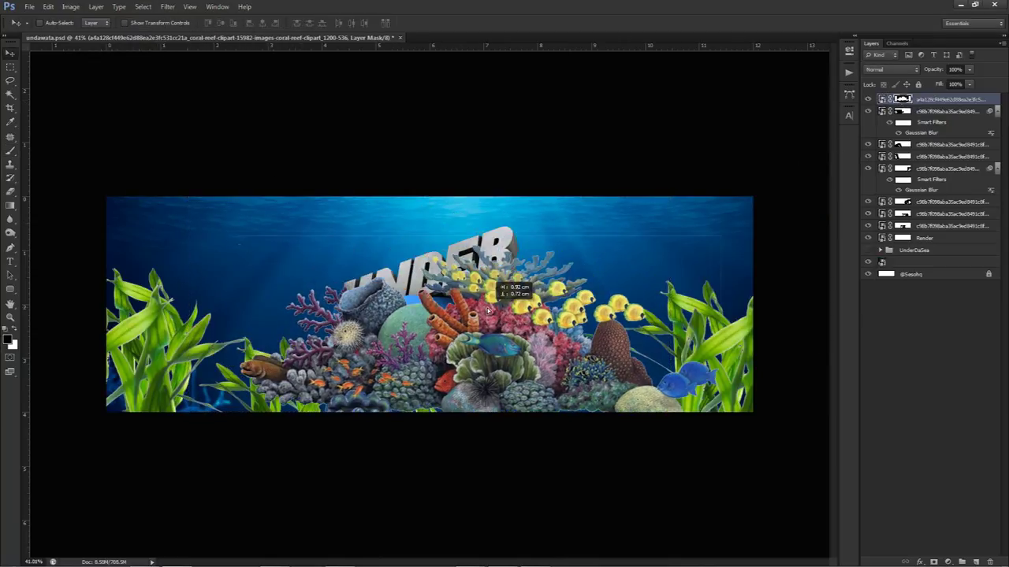
pyautogui.press('b')
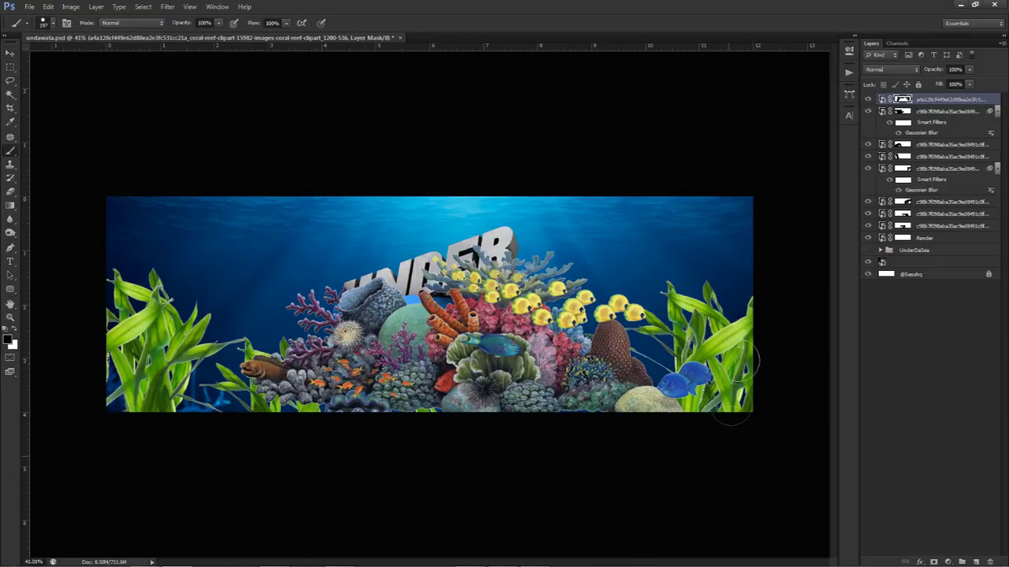
# Step: Move the coral reef down into the banner's lower right area and scale it down
pyautogui.press('v')
pyautogui.moveTo(595, 323); pyautogui.dragTo(701, 378)
pyautogui.hotkey('ctrl', 't')
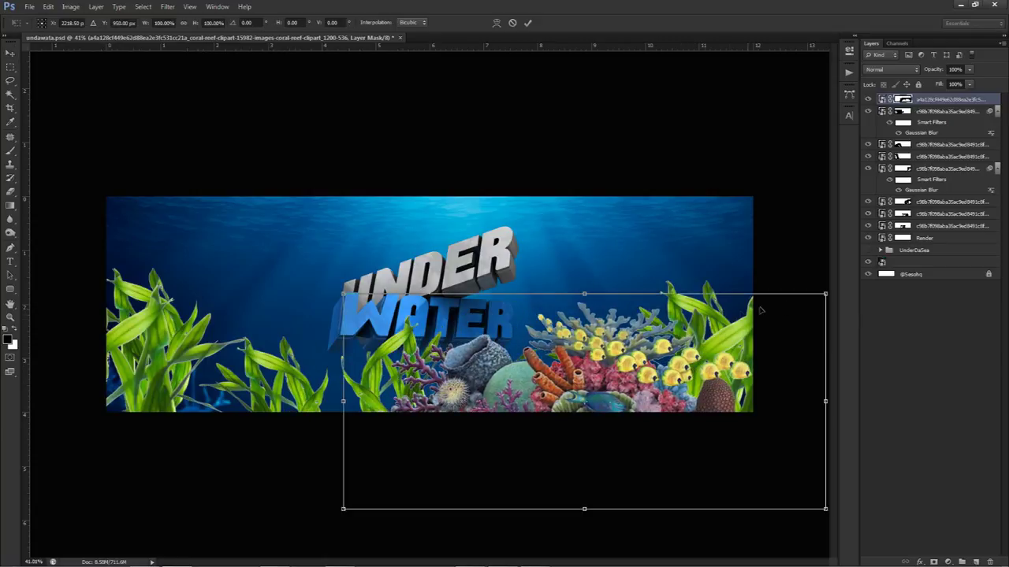
pyautogui.moveTo(827, 292); pyautogui.dragTo(786, 307)
pyautogui.press('Return')
# Step: Stack the coral reef beneath the Render layer and add a copy at the lower left, scaled to 62.79%
pyautogui.moveTo(944, 102); pyautogui.dragTo(917, 238)
pyautogui.moveTo(668, 306); pyautogui.dragTo(386, 309)
pyautogui.hotkey('ctrl', 't')
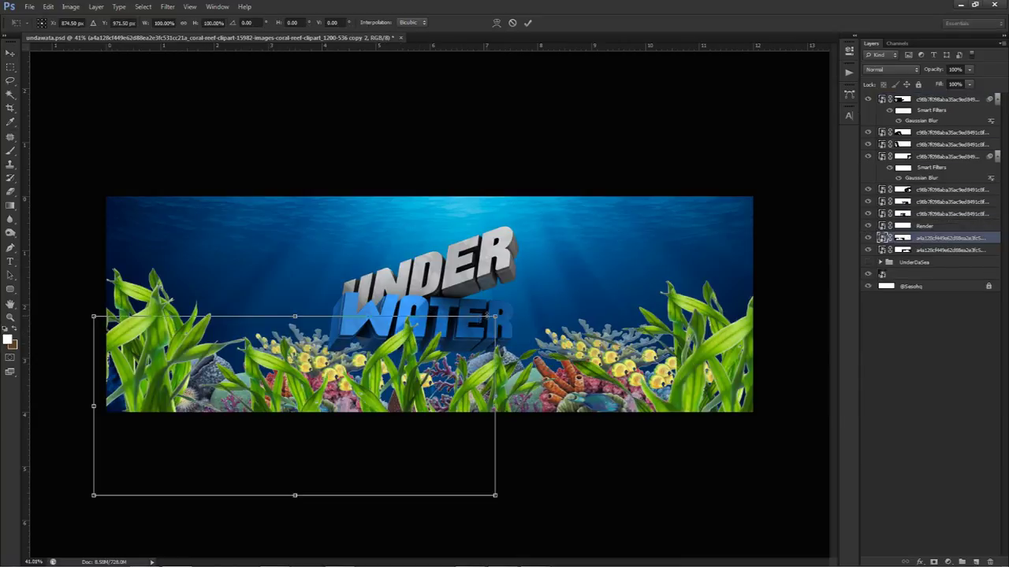
pyautogui.moveTo(493, 318); pyautogui.dragTo(420, 350)
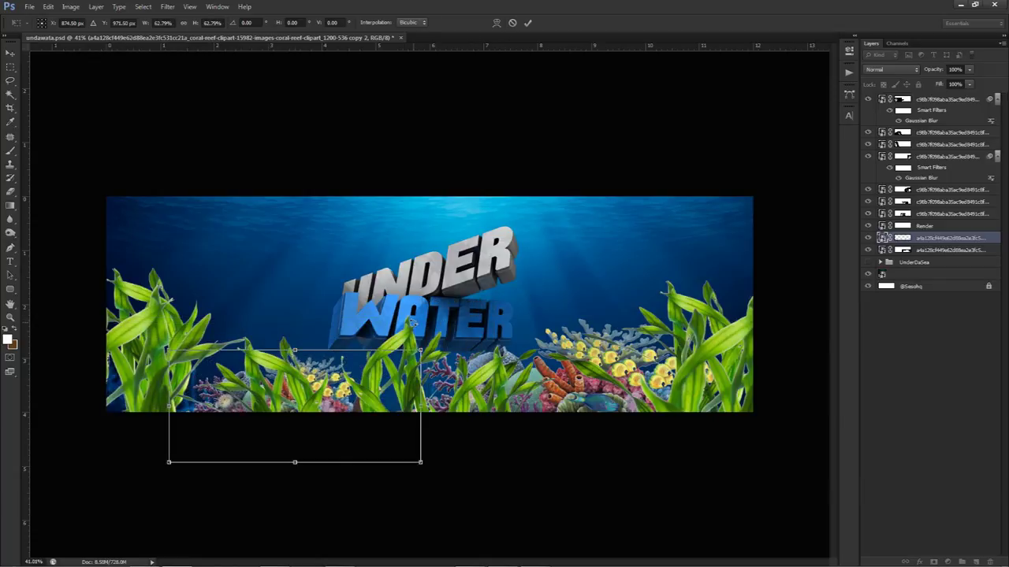
pyautogui.press('Return')
# Step: Brush black on the left coral copy's layer mask along its upper edge to clean up leftover edges
pyautogui.press('b')
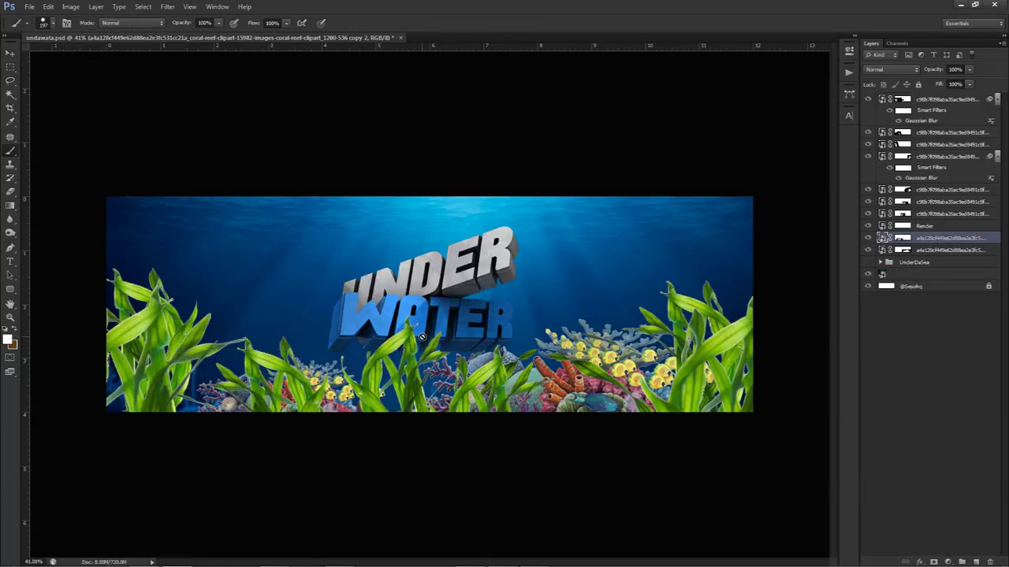
pyautogui.click(902, 238)
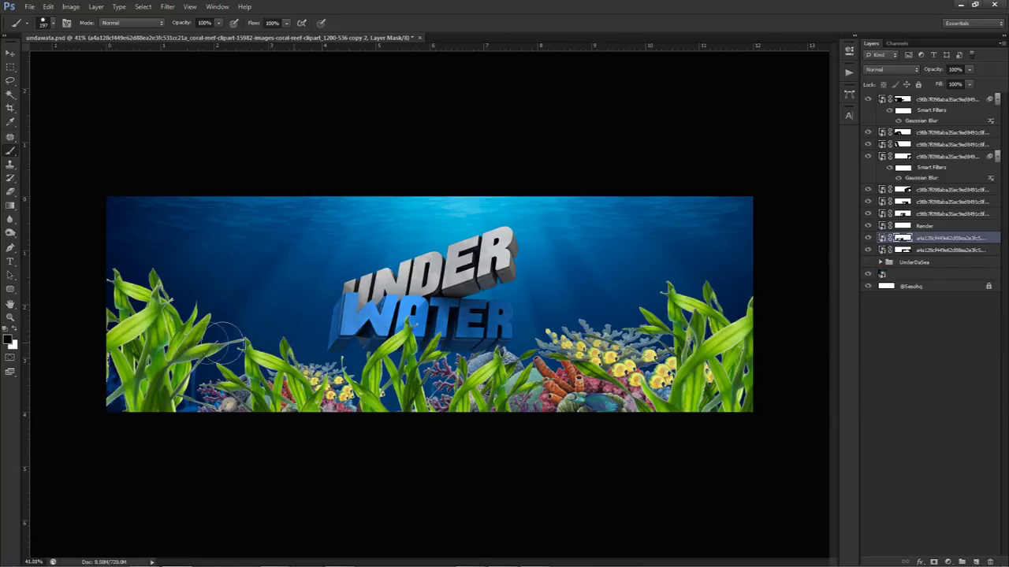
pyautogui.moveTo(314, 336); pyautogui.dragTo(361, 339)
pyautogui.press('v')
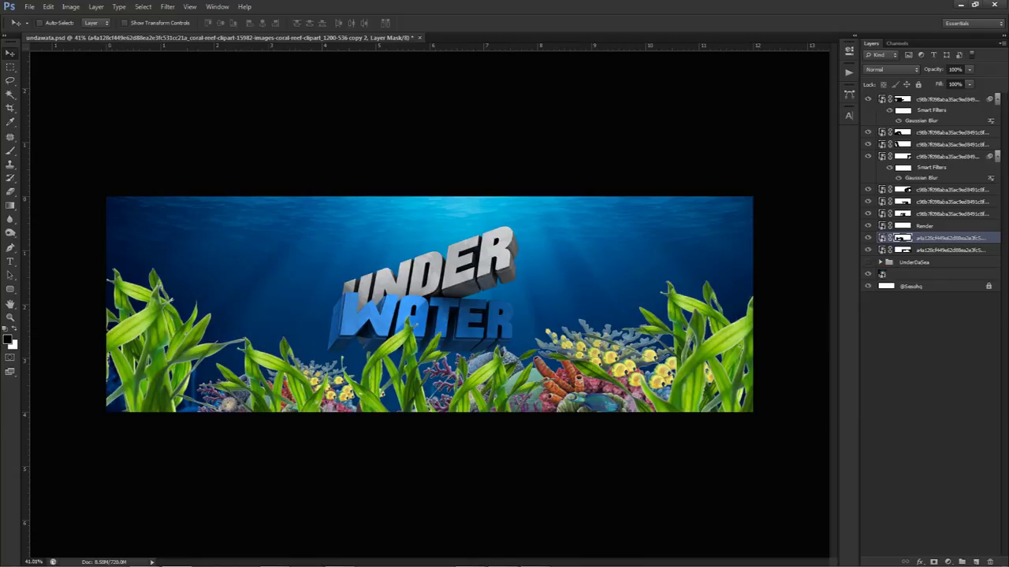
# Step: Place the hammerhead2 shark image, bring its layer to the top of the stack, and shift the shark to the right
pyautogui.moveTo(984, 322); pyautogui.dragTo(660, 245)
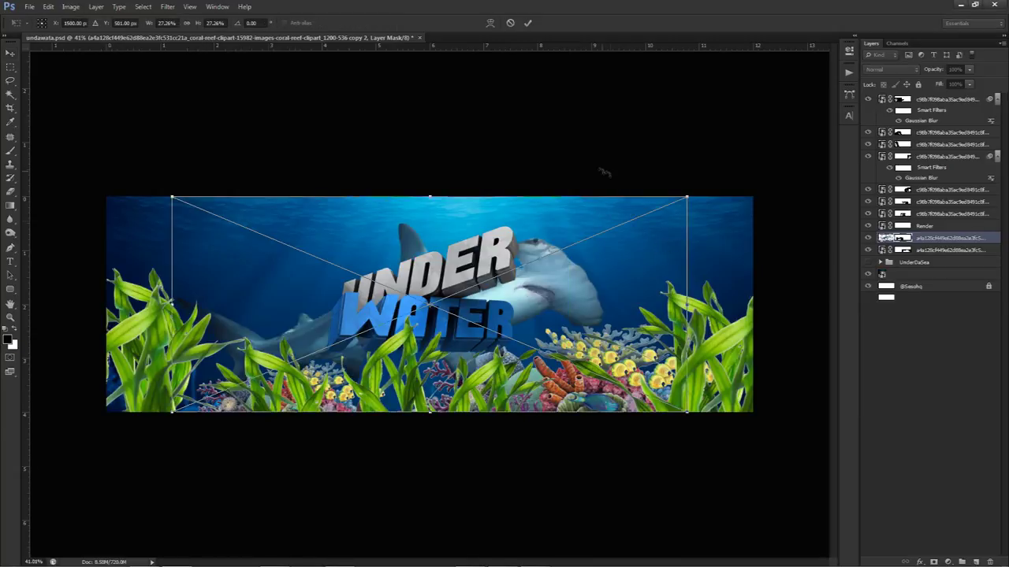
pyautogui.press('Return')
pyautogui.moveTo(933, 238); pyautogui.dragTo(917, 94)
pyautogui.moveTo(398, 293); pyautogui.dragTo(608, 252)
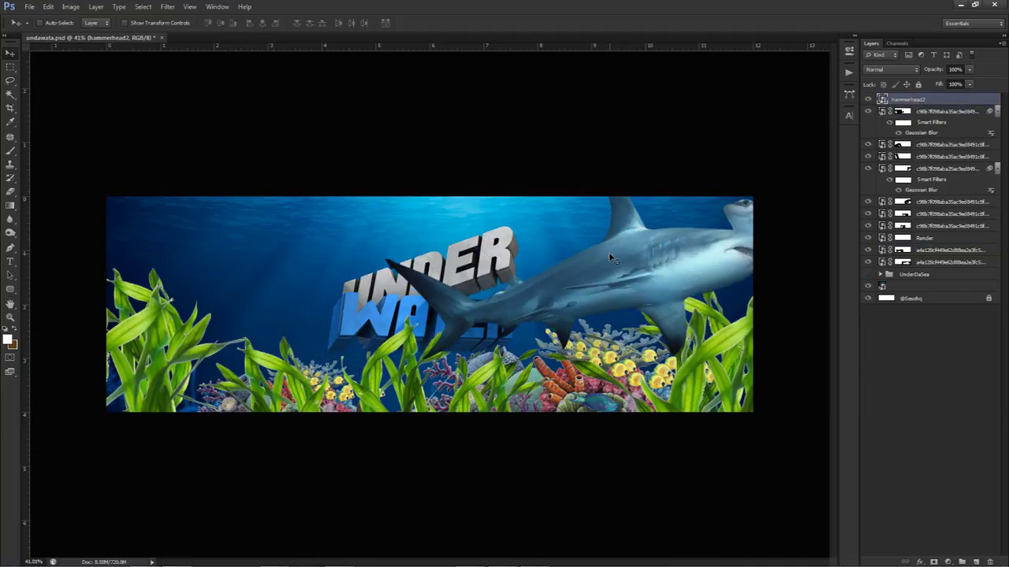
# Step: Scale the hammerhead shark down and position it to the right of the UNDER WATER text
pyautogui.hotkey('ctrl', 't')
pyautogui.moveTo(386, 161); pyautogui.dragTo(463, 183)
pyautogui.moveTo(555, 266); pyautogui.dragTo(524, 270)
pyautogui.press('Return')
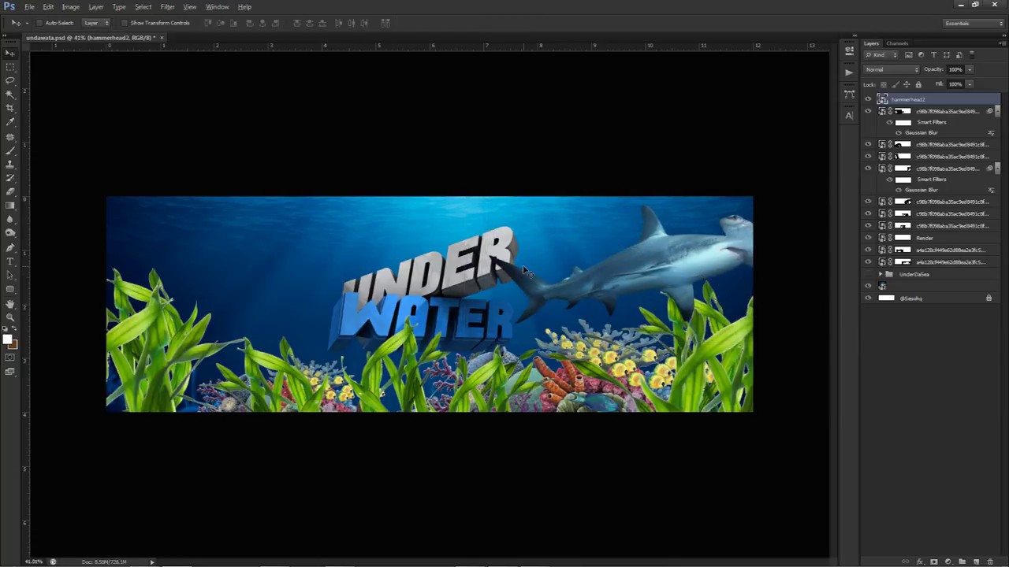
# Step: Nudge the shark left and slightly down so its tail overlaps the last letters of the text
pyautogui.scroll(3, 523, 270)
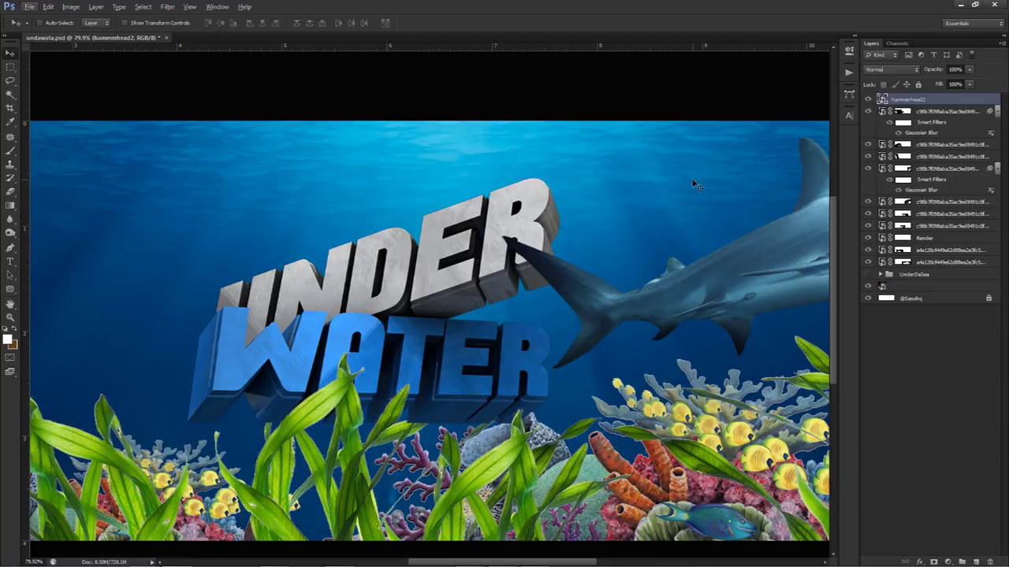
pyautogui.moveTo(665, 243); pyautogui.dragTo(644, 241)
pyautogui.moveTo(624, 319); pyautogui.dragTo(628, 323)
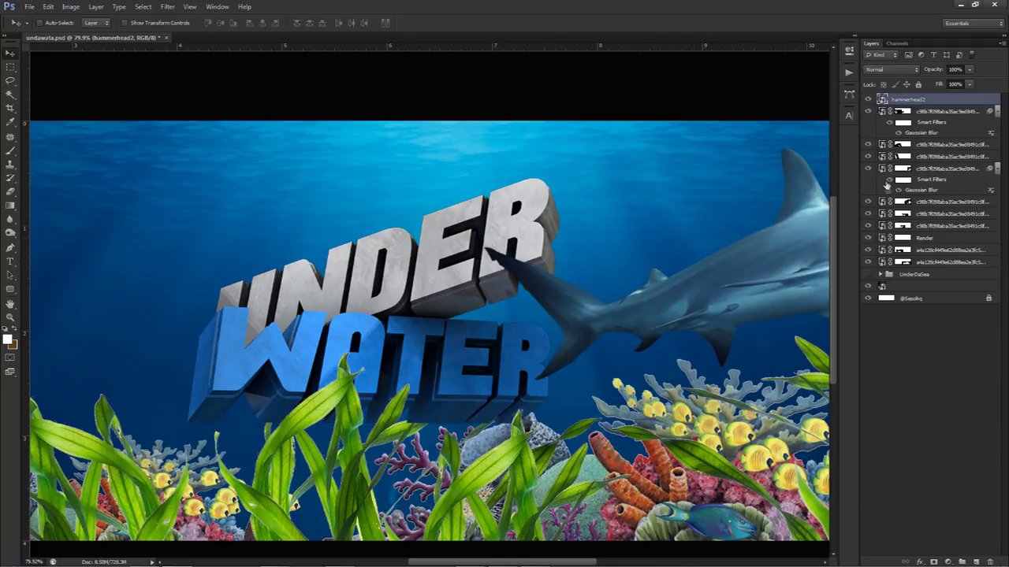
# Step: Add a layer mask to the shark and, using the text's outline as selection, brush out the tail tip crossing the word UNDER
pyautogui.keyDown('ctrl'); pyautogui.click(882, 240); pyautogui.keyUp('ctrl')
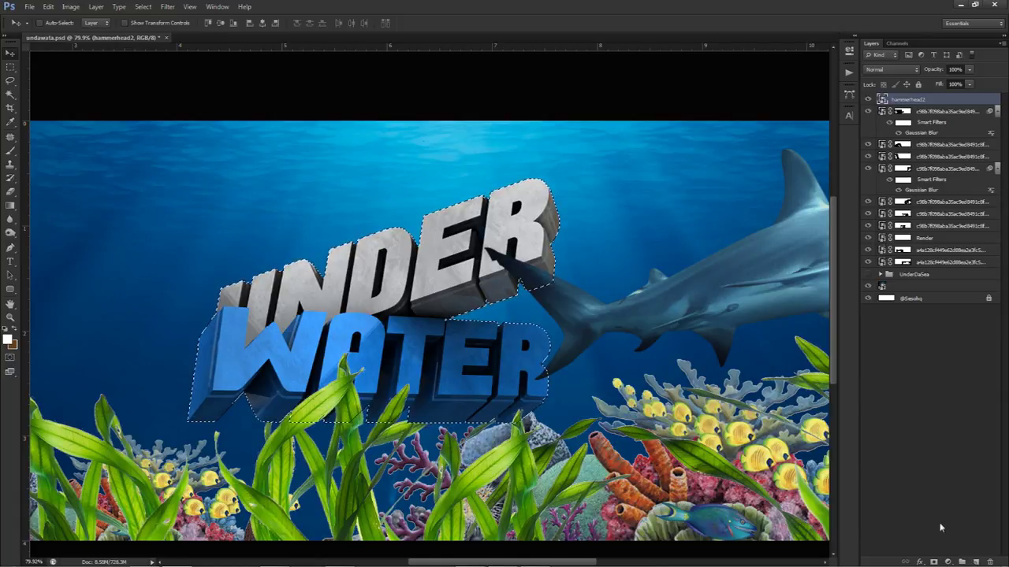
pyautogui.hotkey('ctrl', 'd')
pyautogui.click(935, 561)
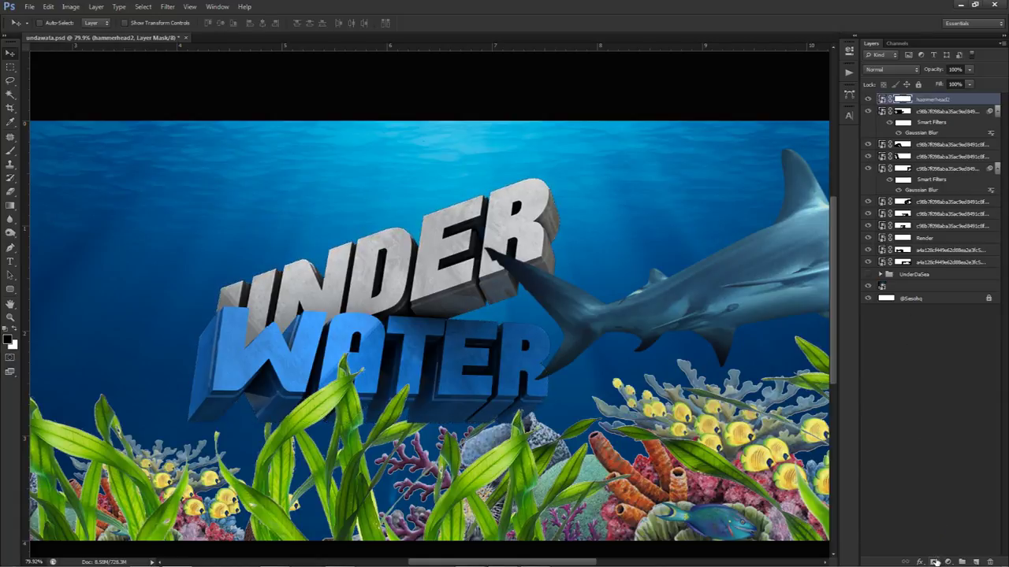
pyautogui.keyDown('ctrl'); pyautogui.click(884, 250); pyautogui.keyUp('ctrl')
pyautogui.press('b')
pyautogui.moveTo(514, 253)
pyautogui.mouseDown()
pyautogui.moveTo(572, 232)
pyautogui.moveTo(612, 248)
pyautogui.moveTo(509, 260)
pyautogui.moveTo(563, 252)
pyautogui.mouseUp()
pyautogui.hotkey('ctrl', 'd')
pyautogui.press('v')
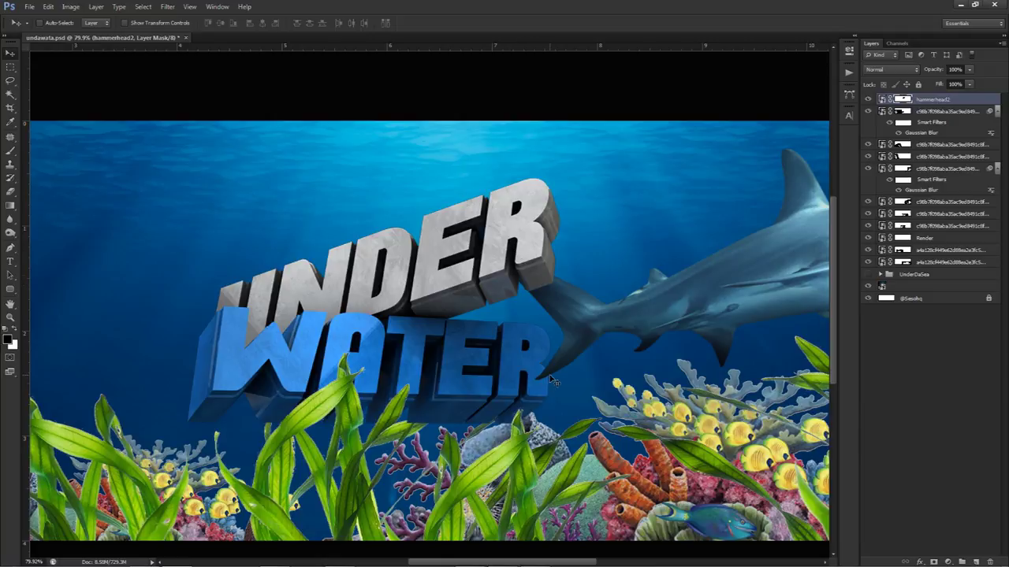
# Step: Create a new layer and paint a soft white glow along the banner's upper edge with a very large brush
pyautogui.scroll(-6, 586, 289)
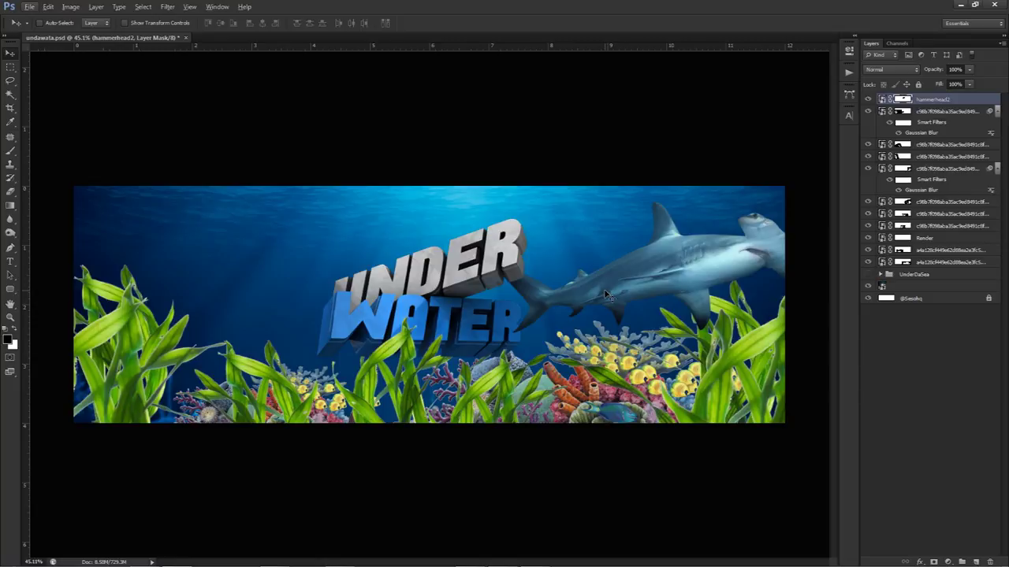
pyautogui.click(977, 562)
pyautogui.press('x')
pyautogui.press('b')
pyautogui.moveTo(341, 281); pyautogui.dragTo(470, 284)
pyautogui.moveTo(435, 345); pyautogui.dragTo(433, 196)
pyautogui.moveTo(350, 318)
pyautogui.mouseDown()
pyautogui.moveTo(411, 310)
pyautogui.moveTo(420, 324)
pyautogui.moveTo(448, 328)
pyautogui.moveTo(421, 83)
pyautogui.mouseUp()
pyautogui.scroll(-2, 417, 326)
pyautogui.scroll(-1, 406, 326)
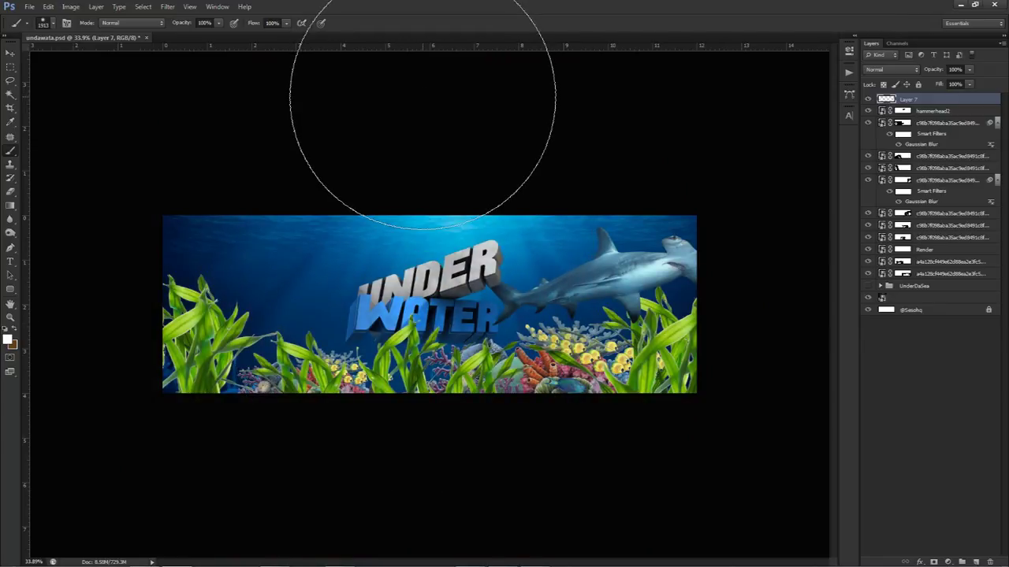
# Step: Lower the white glow layer's opacity to 84%
pyautogui.scroll(2, 429, 305)
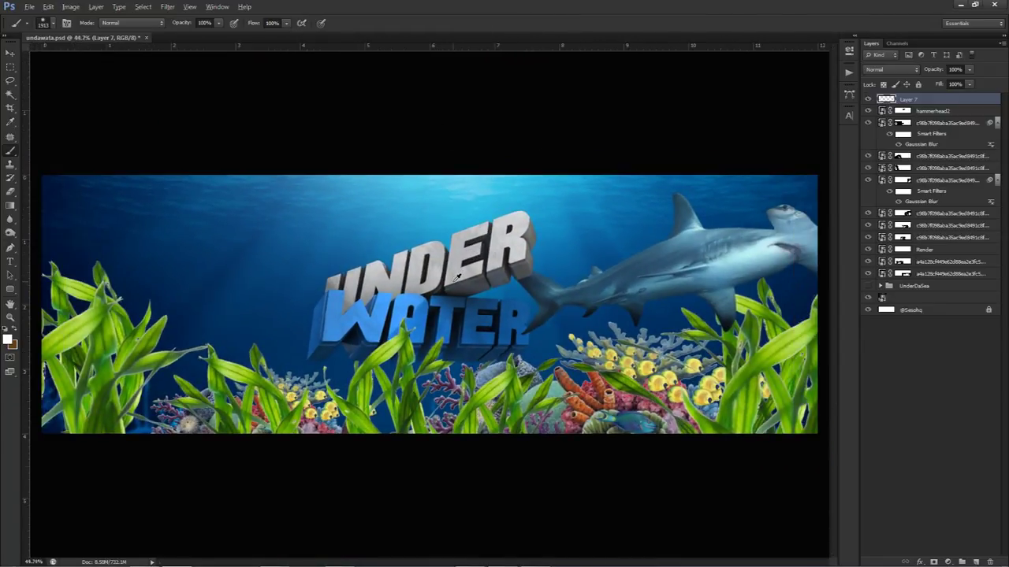
pyautogui.scroll(-1, 456, 277)
pyautogui.moveTo(961, 82); pyautogui.dragTo(962, 82)
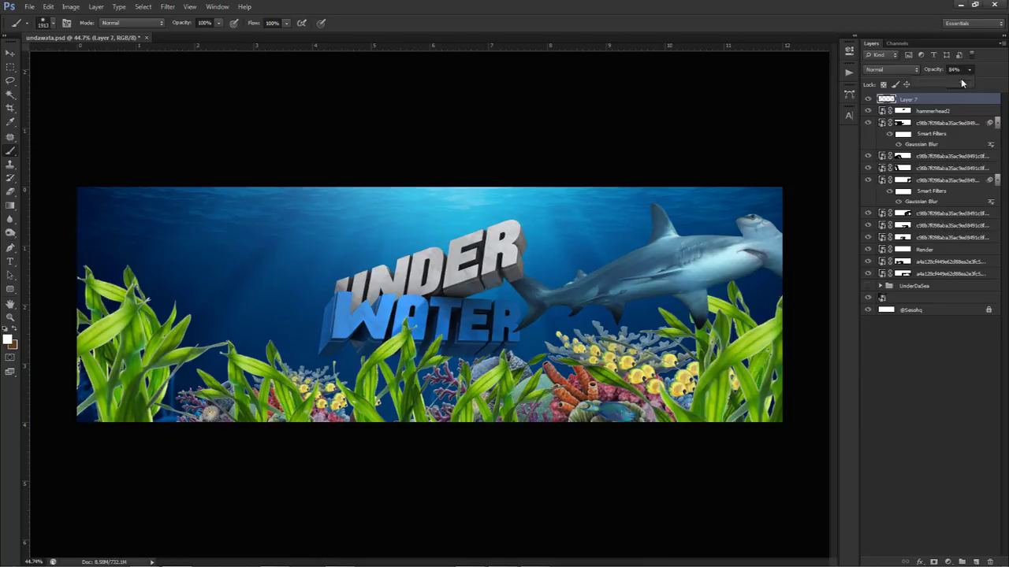
# Step: Create another layer and paint a soft haze over and around the UNDER WATER text using blue sampled from the artwork
pyautogui.click(976, 562)
pyautogui.keyDown('alt'); pyautogui.click(475, 322); pyautogui.keyUp('alt')
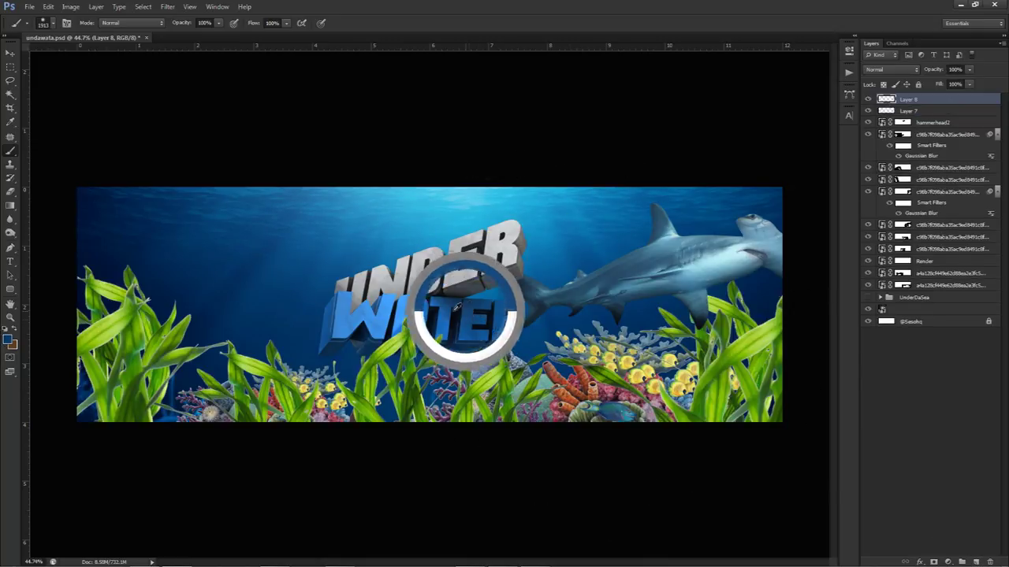
pyautogui.moveTo(466, 311)
pyautogui.mouseDown()
pyautogui.moveTo(400, 328)
pyautogui.moveTo(342, 314)
pyautogui.mouseUp()
pyautogui.moveTo(478, 327); pyautogui.dragTo(318, 298)
pyautogui.moveTo(414, 313); pyautogui.dragTo(361, 294)
pyautogui.click(355, 291)
pyautogui.click(435, 324)
pyautogui.click(464, 306)
pyautogui.moveTo(486, 311)
pyautogui.mouseDown()
pyautogui.moveTo(529, 352)
pyautogui.moveTo(503, 344)
pyautogui.mouseUp()
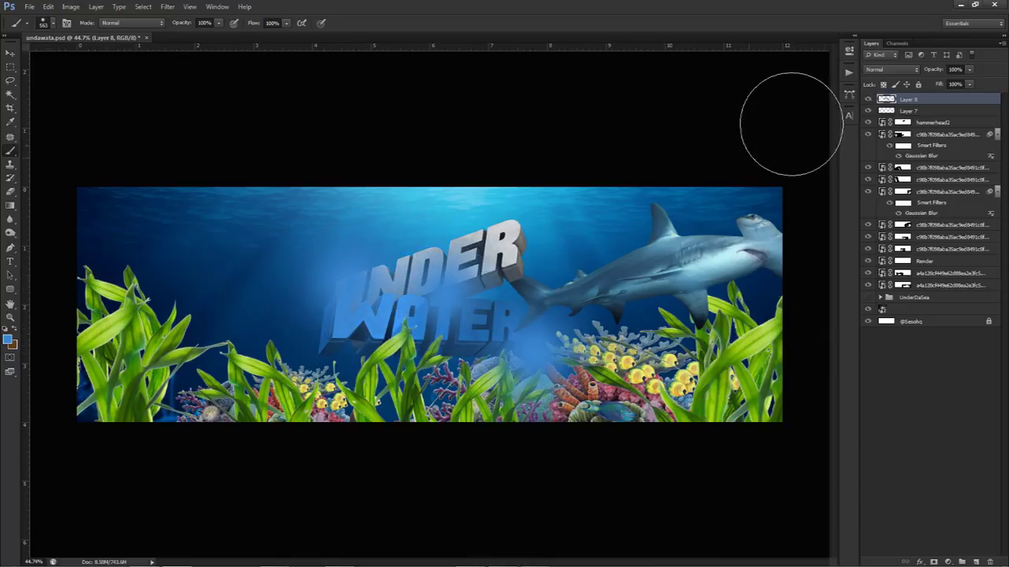
# Step: Set the blue haze layer's blend mode to Linear Dodge (Add) and its opacity to 65%
pyautogui.click(890, 69)
pyautogui.click(889, 183)
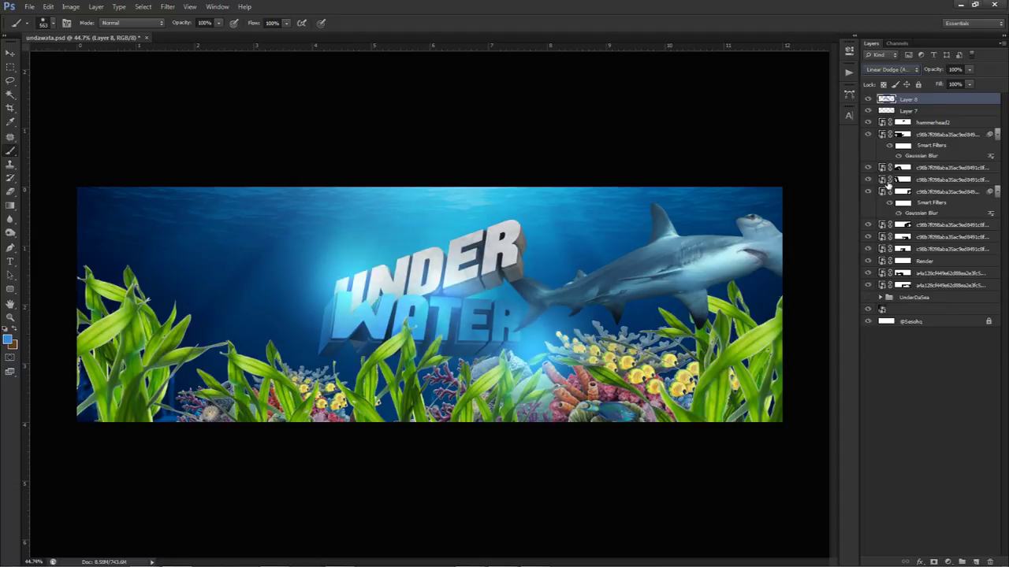
pyautogui.click(970, 69)
pyautogui.moveTo(955, 84); pyautogui.dragTo(953, 84)
# Step: Erase stray parts of the haze above and around the shark with a large soft eraser
pyautogui.press('v')
pyautogui.moveTo(624, 283); pyautogui.dragTo(611, 277)
pyautogui.moveTo(687, 270)
pyautogui.mouseDown()
pyautogui.moveTo(665, 273)
pyautogui.moveTo(672, 268)
pyautogui.mouseUp()
pyautogui.press('e')
pyautogui.moveTo(627, 199); pyautogui.dragTo(640, 194)
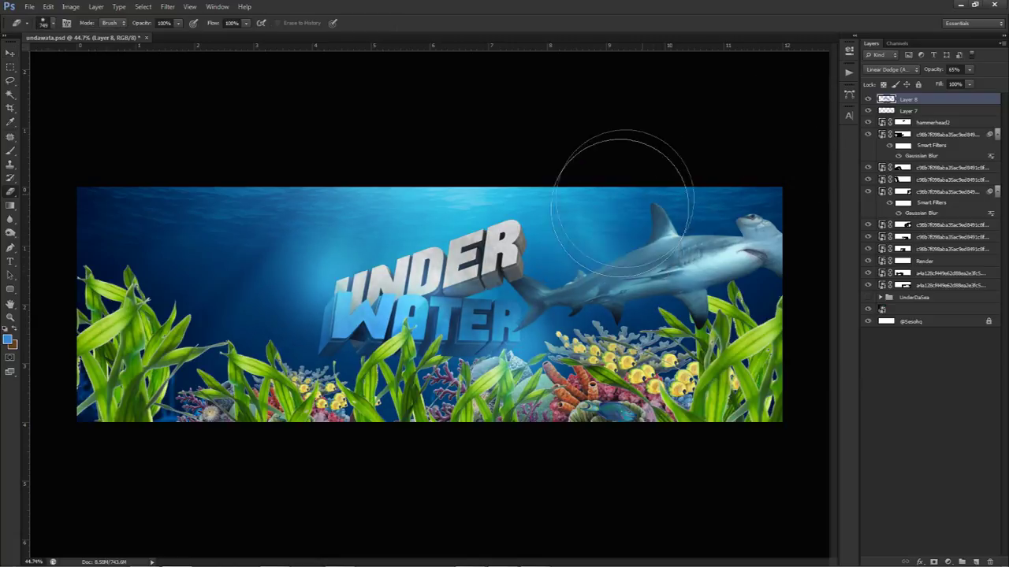
pyautogui.press('v')
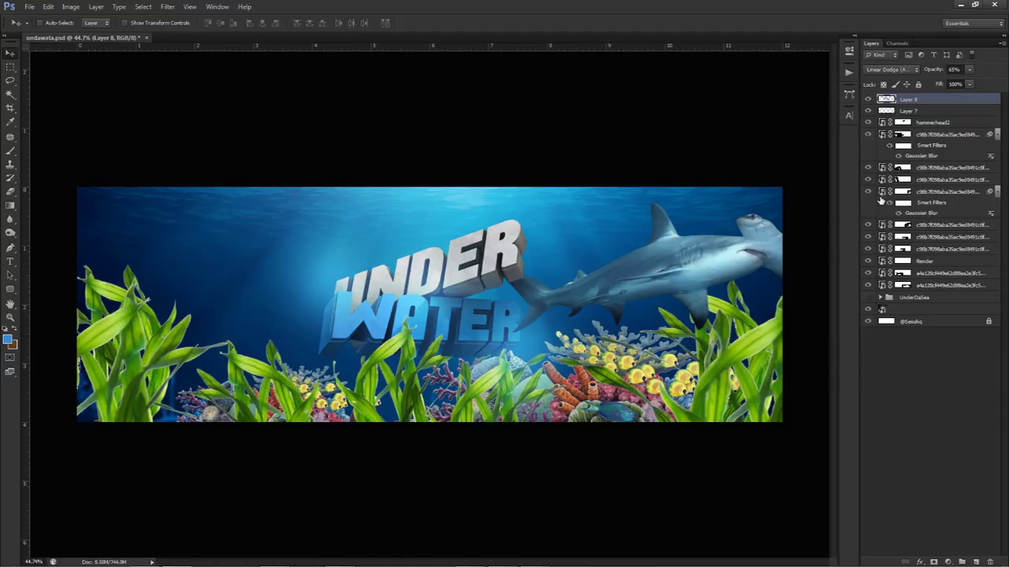
# Step: Add a Color Balance adjustment with midtones at +1 cyan-red, +21 magenta-green and +58 yellow-blue, and compare the banner without it
pyautogui.click(947, 561)
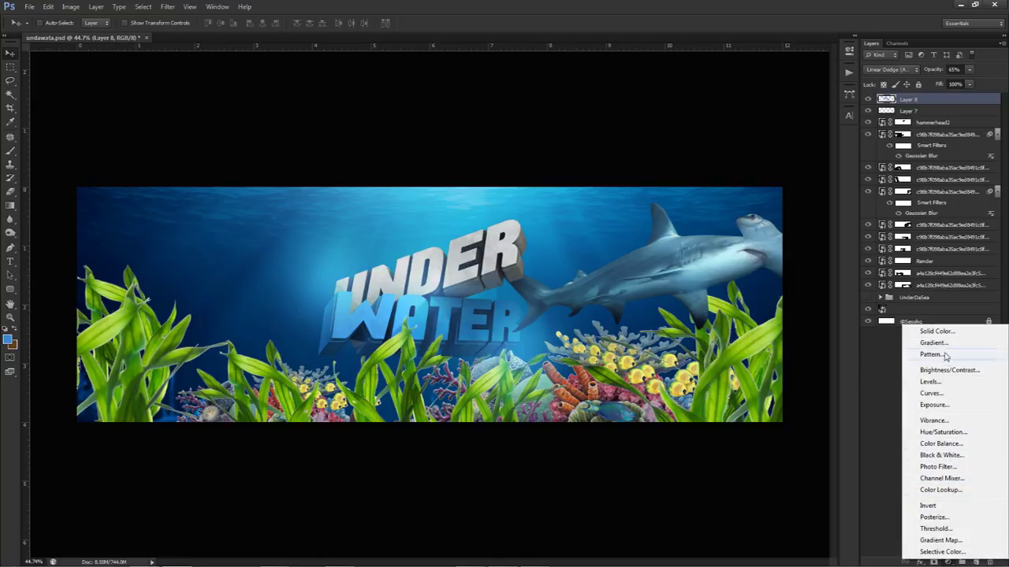
pyautogui.click(940, 444)
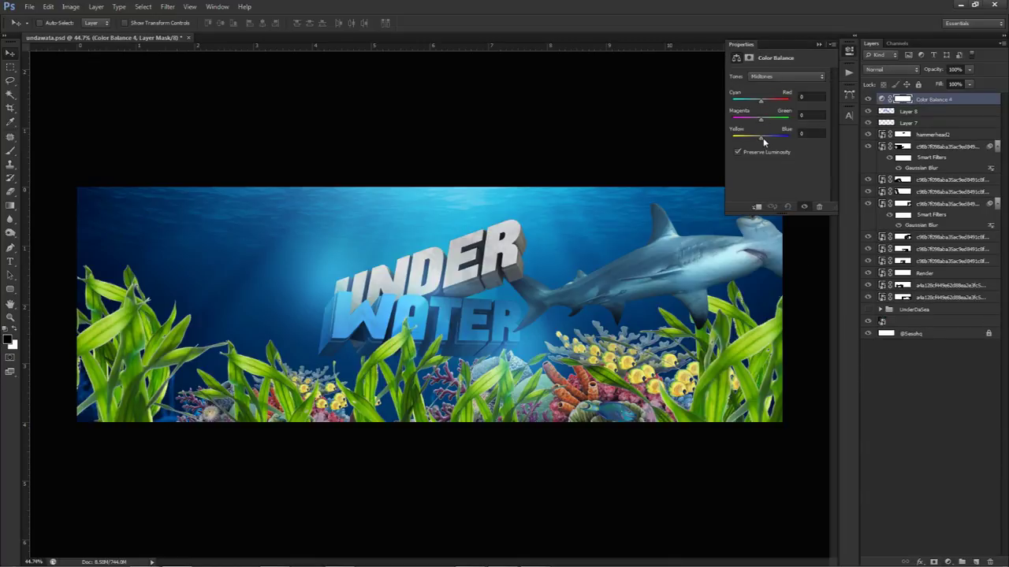
pyautogui.moveTo(763, 140); pyautogui.dragTo(762, 117)
pyautogui.moveTo(775, 103); pyautogui.dragTo(776, 138)
pyautogui.moveTo(766, 103); pyautogui.dragTo(764, 103)
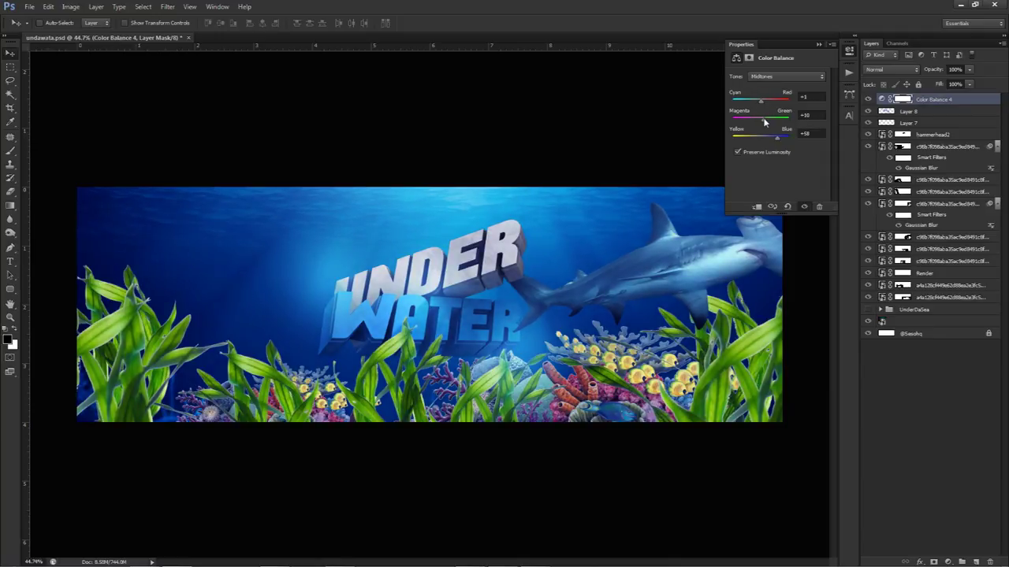
pyautogui.click(868, 100)
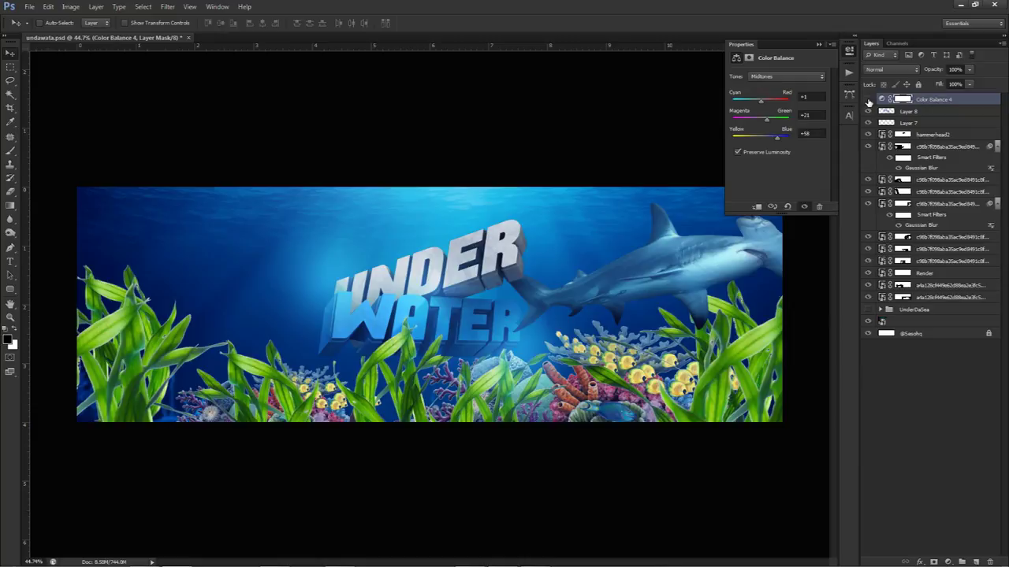
pyautogui.click(869, 100)
# Step: Add a Brightness/Contrast adjustment over the banner with brightness 11 and contrast 50
pyautogui.click(948, 561)
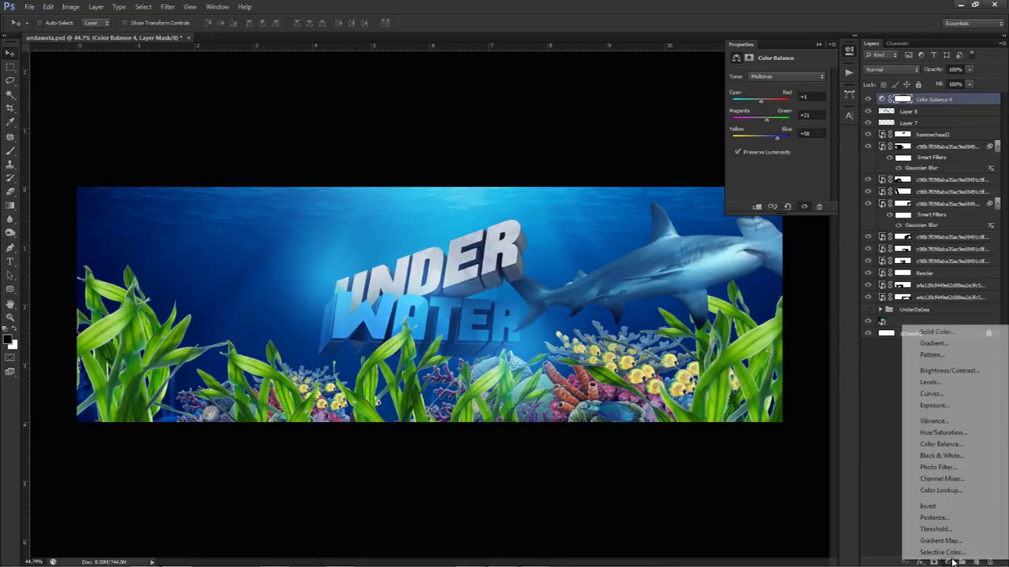
pyautogui.click(954, 371)
pyautogui.moveTo(778, 104); pyautogui.dragTo(766, 103)
pyautogui.moveTo(778, 124)
pyautogui.mouseDown()
pyautogui.moveTo(803, 127)
pyautogui.moveTo(776, 103)
pyautogui.moveTo(795, 126)
pyautogui.mouseUp()
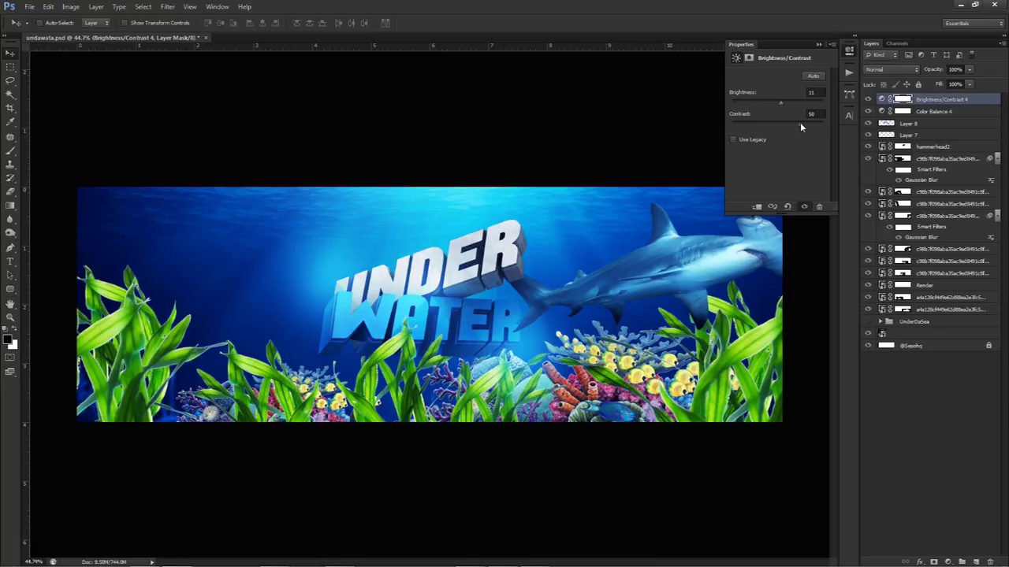
pyautogui.click(848, 51)
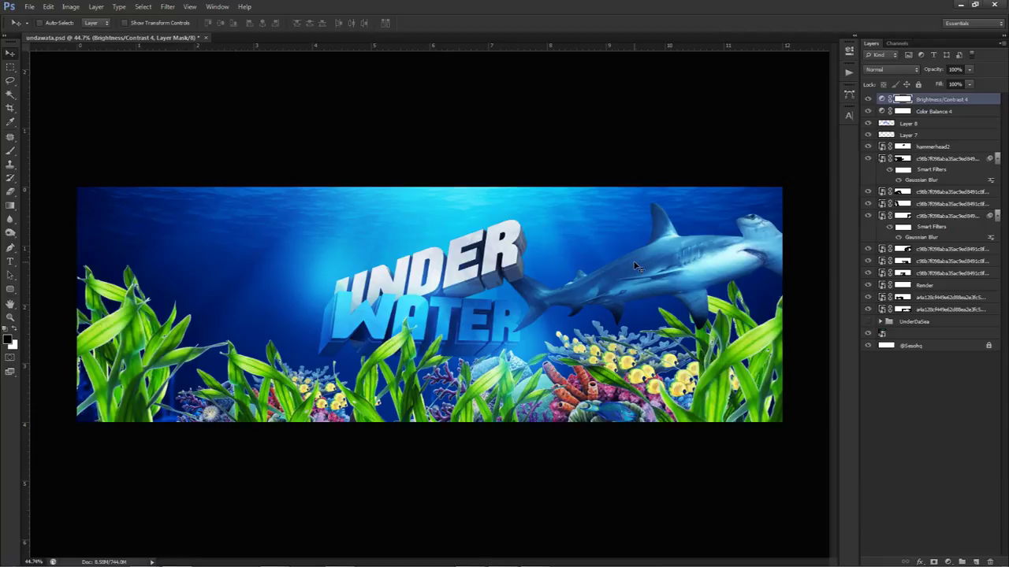
# Step: Duplicate all the layers and merge the copies into a single layer on top of the stack
pyautogui.keyDown('shift'); pyautogui.click(932, 345); pyautogui.keyUp('shift')
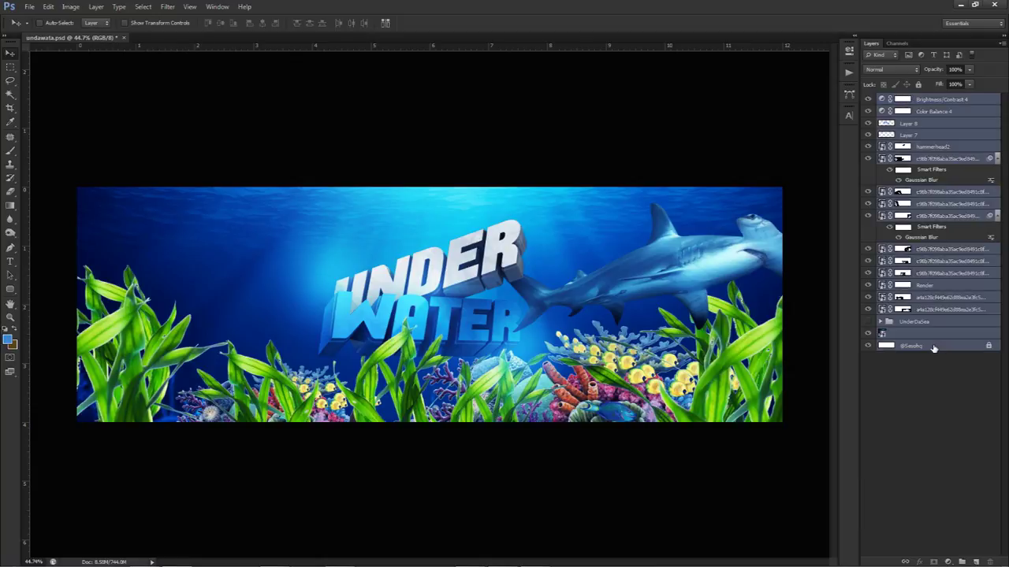
pyautogui.hotkey('ctrl', 'j')
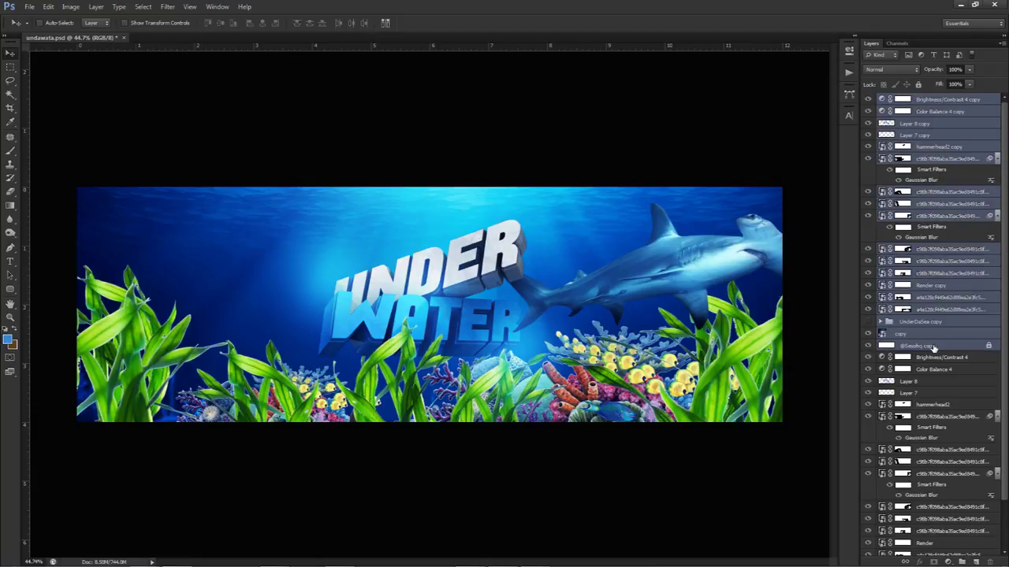
pyautogui.hotkey('ctrl', 'e')
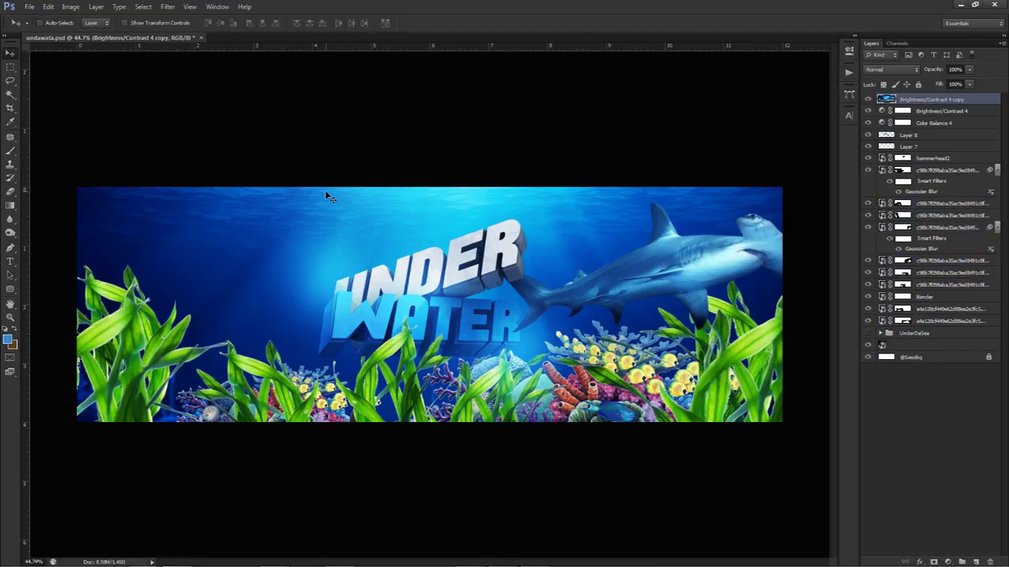
# Step: Apply a slight Gaussian Blur to the merged copy of the banner
pyautogui.click(168, 6)
pyautogui.moveTo(197, 112)
pyautogui.click(325, 190)
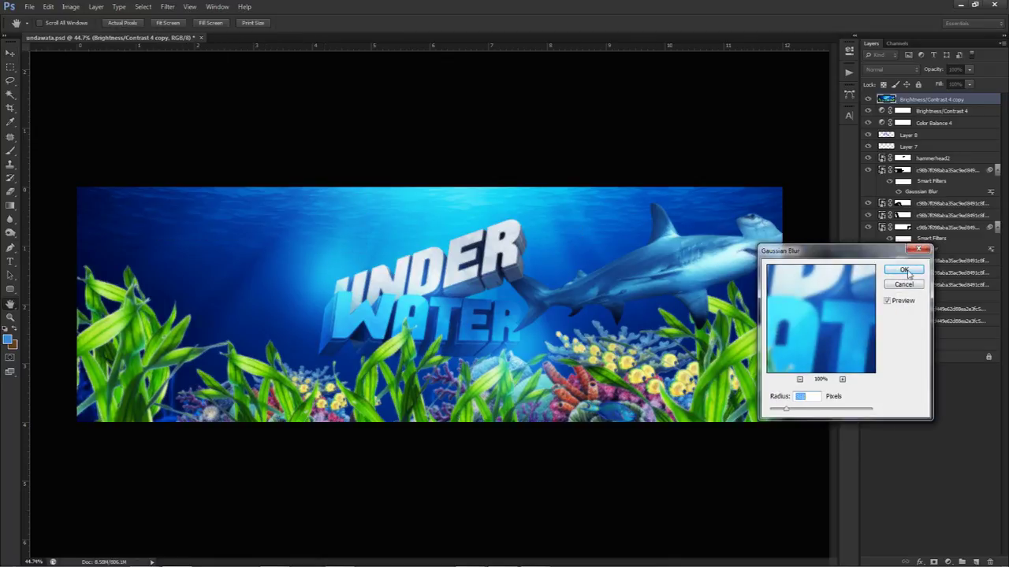
pyautogui.click(905, 270)
# Step: Mask the blurred copy and brush out its blur over the text, shark and central water with a very large black brush
pyautogui.click(933, 562)
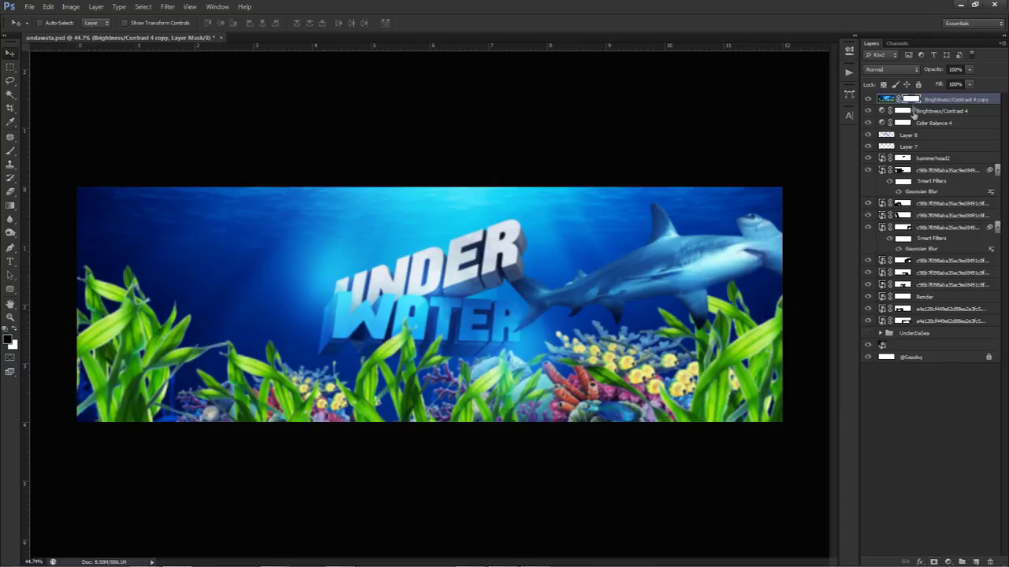
pyautogui.press('b')
pyautogui.moveTo(460, 267); pyautogui.dragTo(540, 268)
pyautogui.moveTo(422, 279); pyautogui.dragTo(441, 281)
pyautogui.moveTo(264, 244)
pyautogui.mouseDown()
pyautogui.moveTo(203, 258)
pyautogui.moveTo(231, 290)
pyautogui.moveTo(306, 298)
pyautogui.mouseUp()
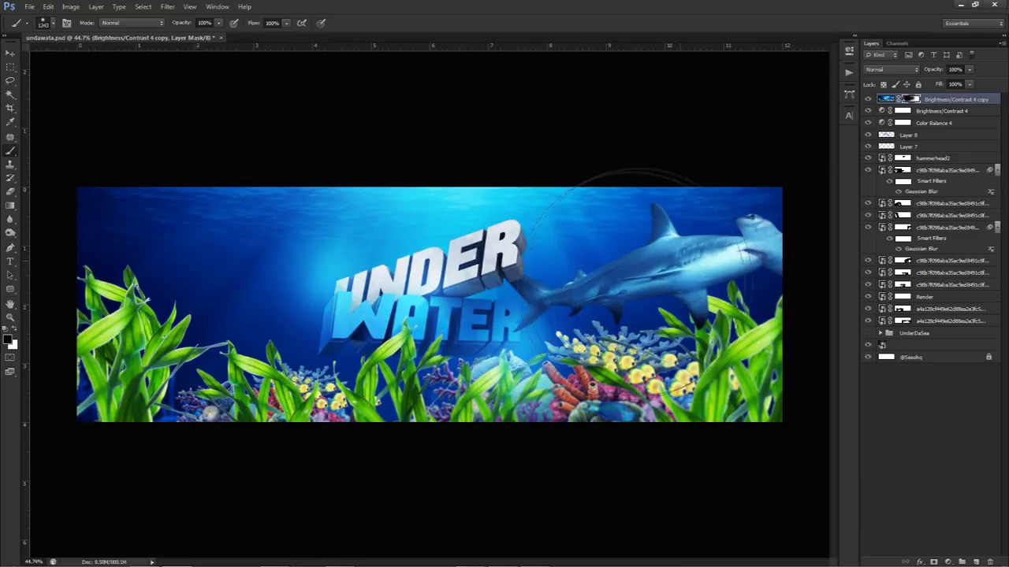
pyautogui.press('v')
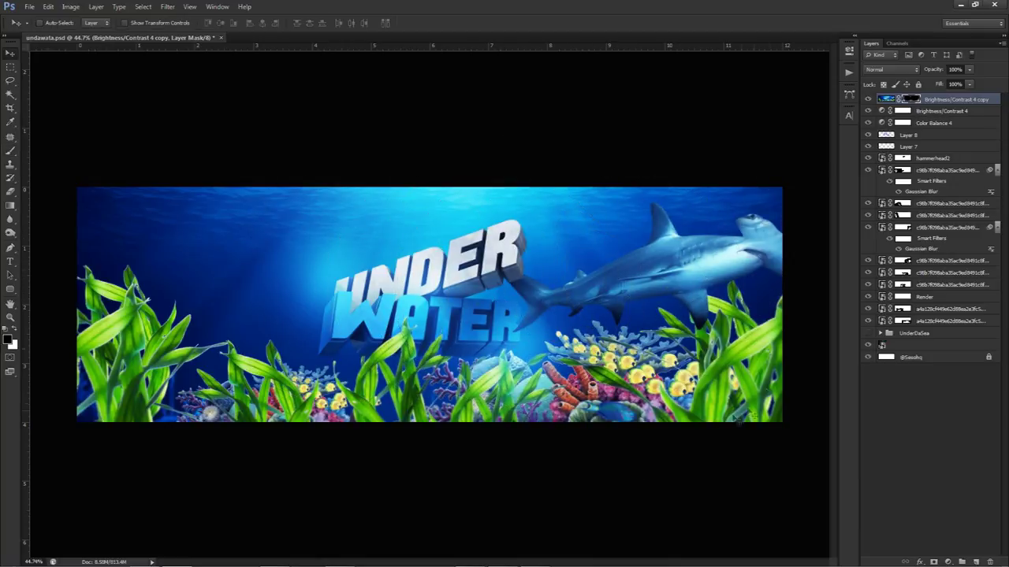
# Step: Compare the banner with and without the masked blur layer
pyautogui.click(870, 100)
pyautogui.click(869, 99)
pyautogui.click(870, 99)
pyautogui.click(869, 99)
pyautogui.click(869, 100)
pyautogui.click(869, 99)
pyautogui.click(869, 100)
pyautogui.click(869, 99)
pyautogui.click(869, 99)
# Step: Create a new layer and paint a soft pink spot over the right-hand coral using a colour sampled from it
pyautogui.click(977, 561)
pyautogui.press('b')
pyautogui.keyDown('alt'); pyautogui.keyDown('shift'); pyautogui.rightClick(615, 384); pyautogui.keyUp('shift'); pyautogui.keyUp('alt')
pyautogui.moveTo(624, 396); pyautogui.dragTo(548, 393)
pyautogui.click(599, 386)
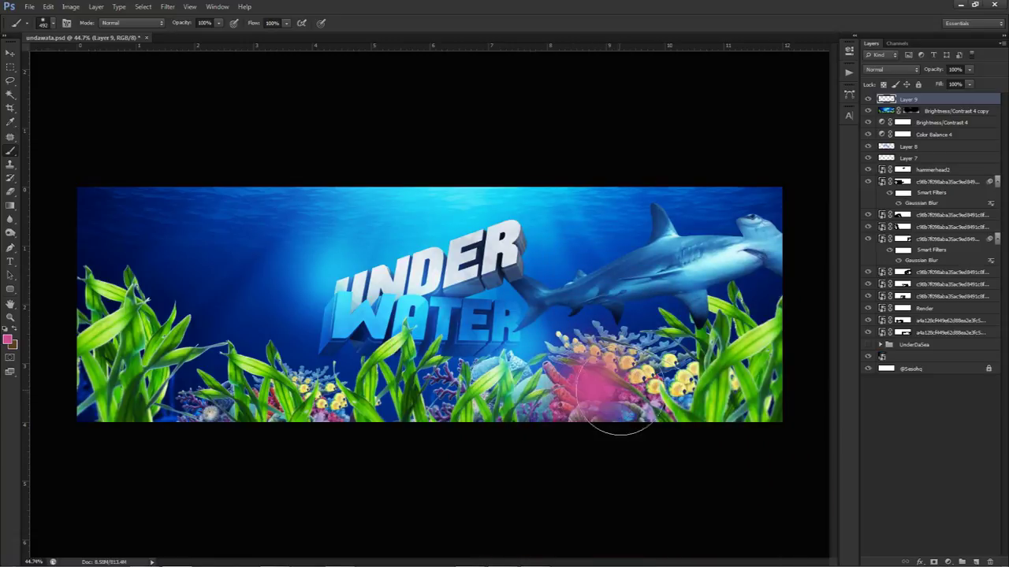
# Step: Paint soft light green, yellow, purple and dark green spots along the reef and left seaweed using colours sampled there
pyautogui.keyDown('alt'); pyautogui.click(532, 387); pyautogui.keyUp('alt')
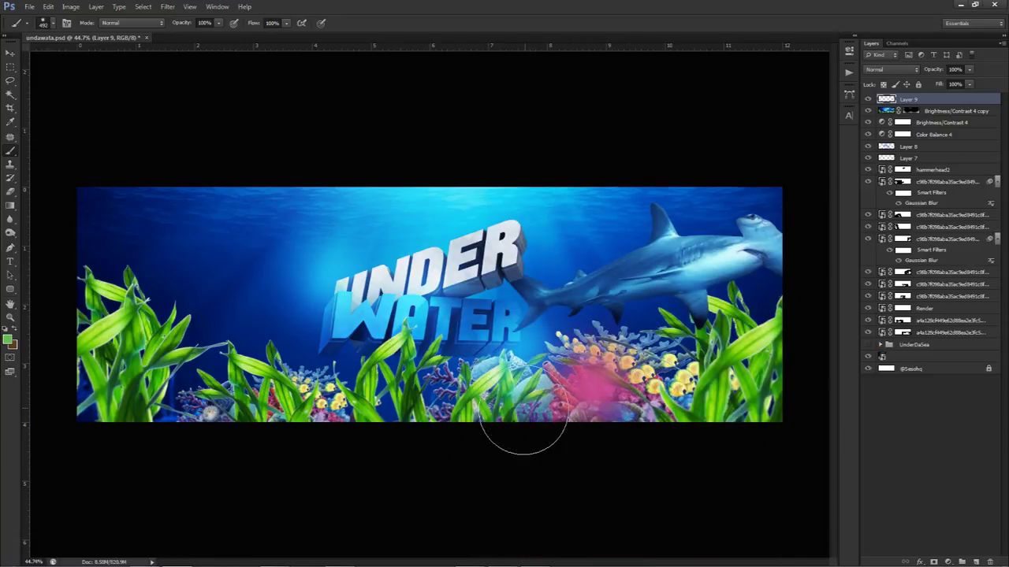
pyautogui.click(524, 418)
pyautogui.keyDown('alt'); pyautogui.keyDown('shift'); pyautogui.rightClick(338, 406); pyautogui.keyUp('shift'); pyautogui.keyUp('alt')
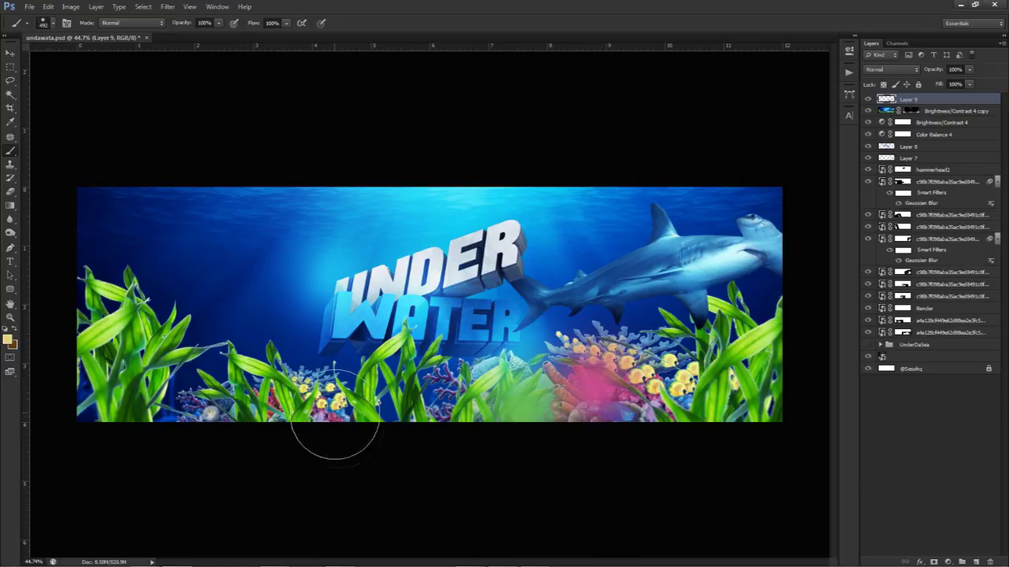
pyautogui.click(335, 420)
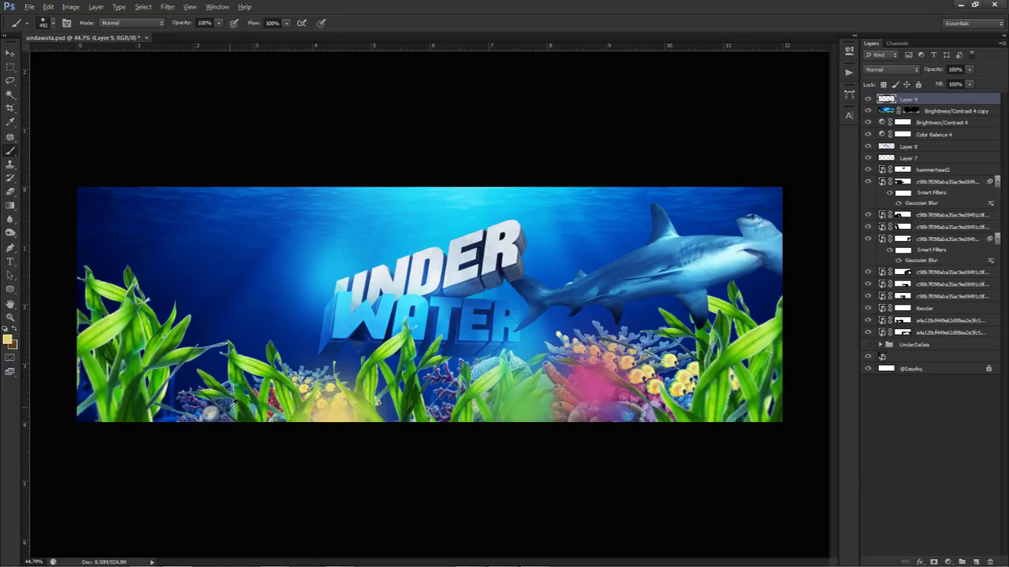
pyautogui.keyDown('alt'); pyautogui.click(207, 403); pyautogui.keyUp('alt')
pyautogui.click(202, 423)
pyautogui.keyDown('alt'); pyautogui.click(167, 339); pyautogui.keyUp('alt')
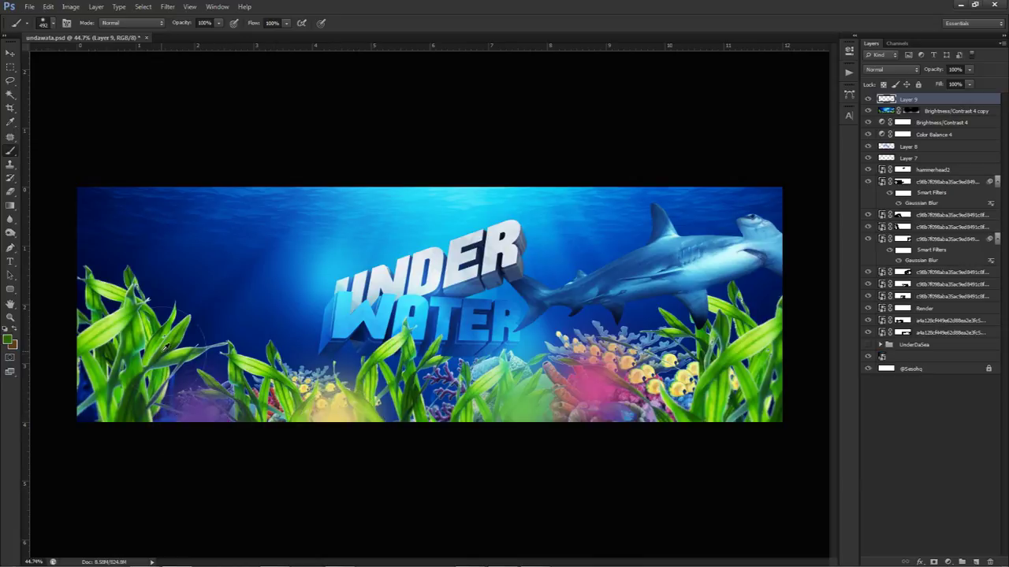
pyautogui.click(94, 353)
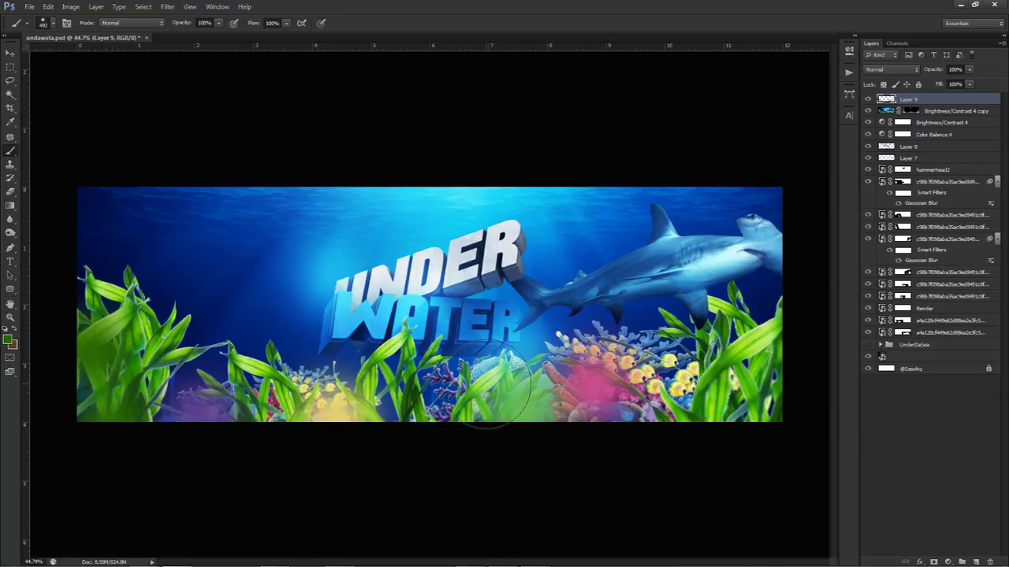
# Step: Set the coloured spots layer to Linear Dodge (Add) blending at 36% opacity
pyautogui.click(890, 69)
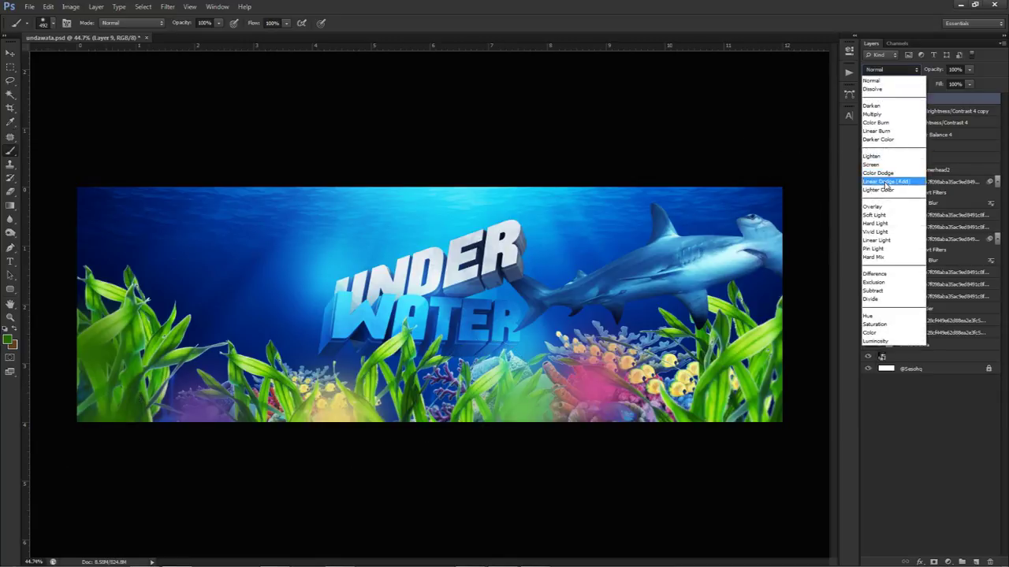
pyautogui.click(878, 183)
pyautogui.click(969, 70)
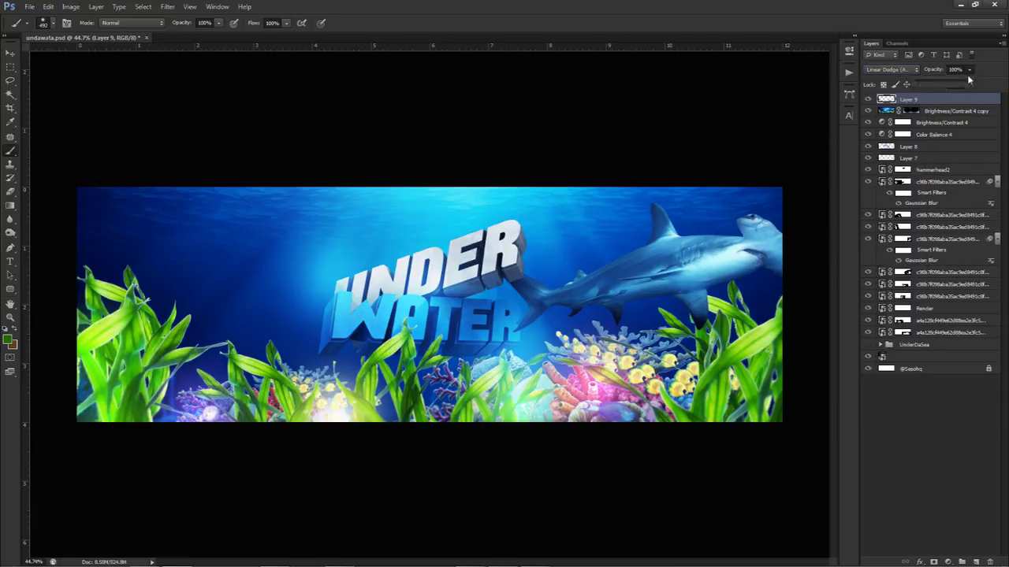
pyautogui.moveTo(958, 84); pyautogui.dragTo(940, 83)
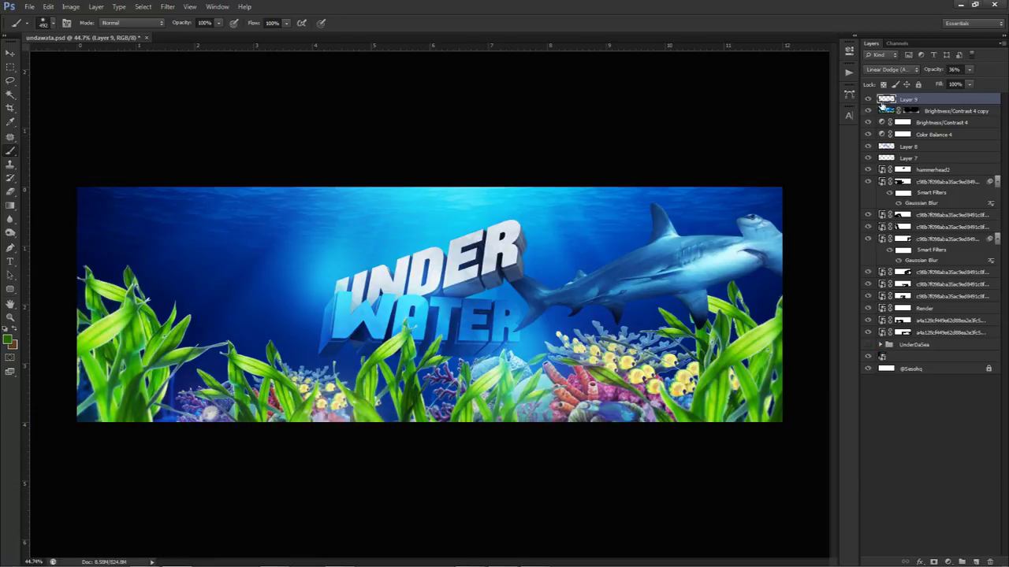
# Step: On the blue haze layer, erase excess glow below the shark's tail and above the word UNDER
pyautogui.press('e')
pyautogui.keyDown('alt'); pyautogui.rightClick(564, 317); pyautogui.keyUp('alt')
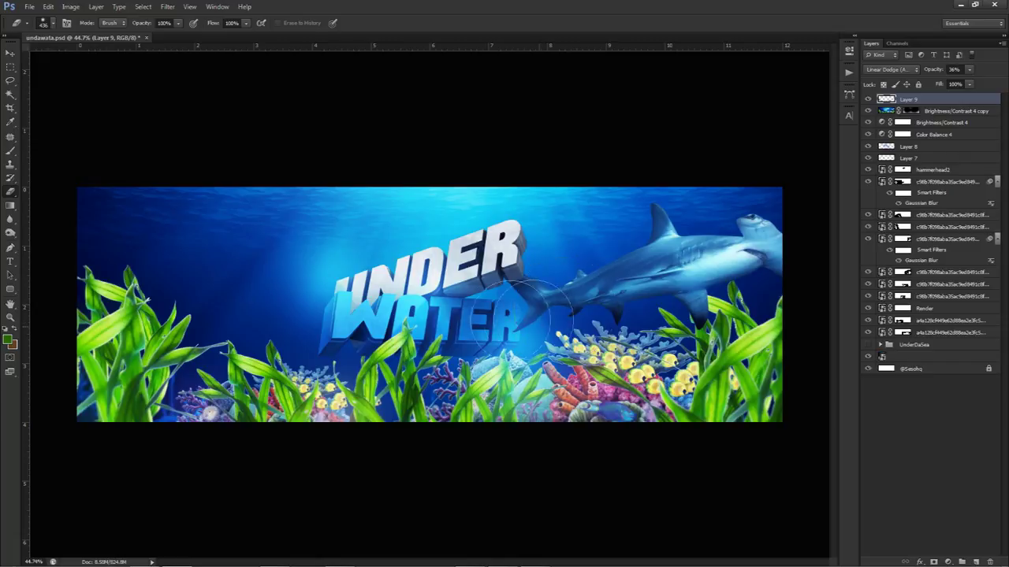
pyautogui.click(907, 147)
pyautogui.moveTo(557, 325); pyautogui.dragTo(584, 329)
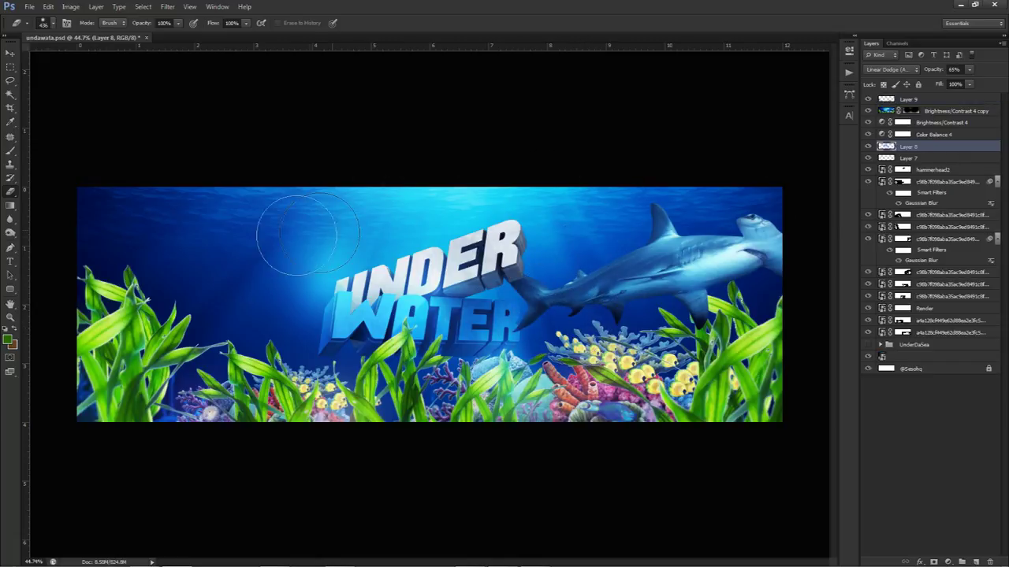
pyautogui.moveTo(353, 227); pyautogui.dragTo(418, 235)
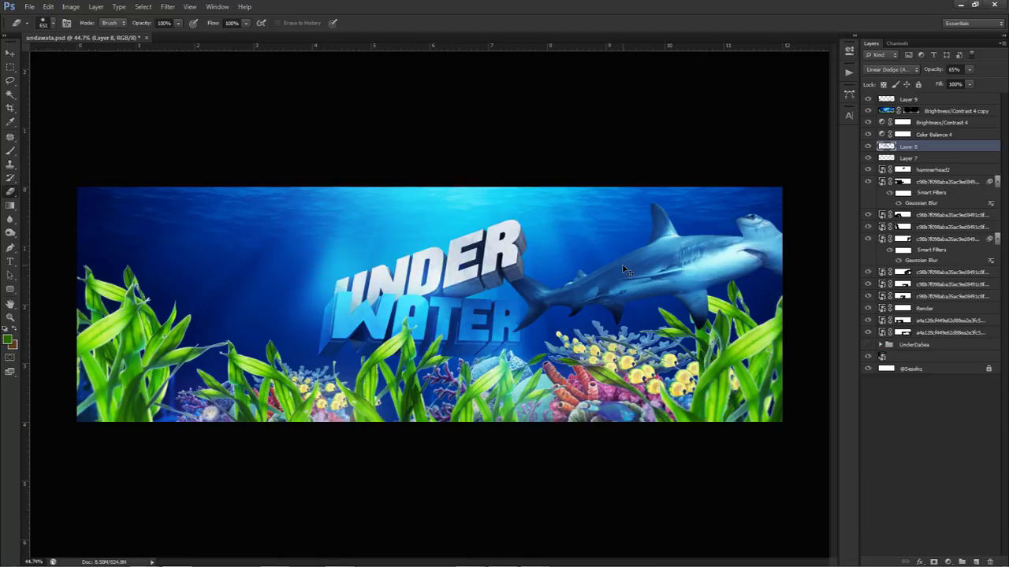
pyautogui.press('v')
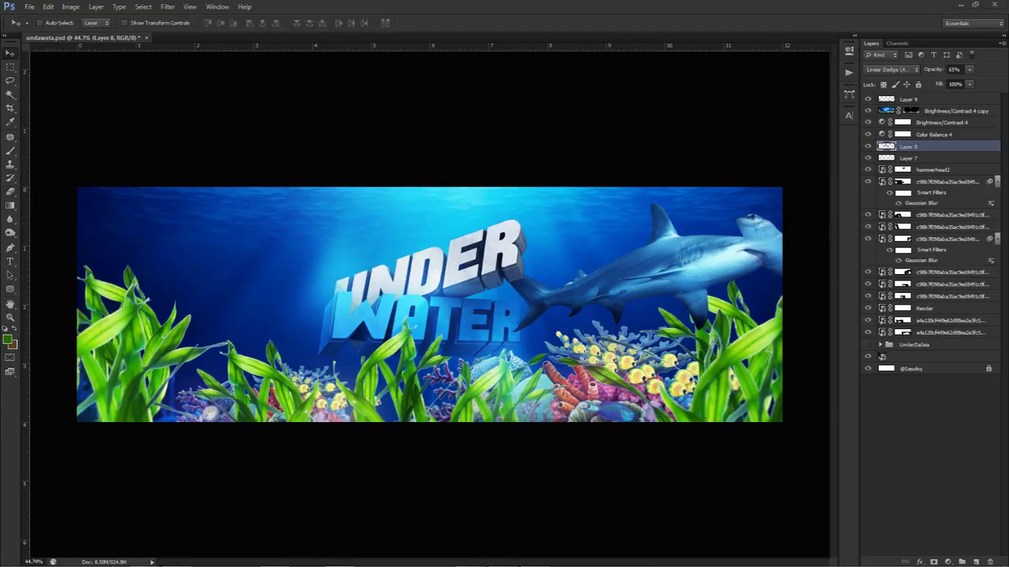
# Step: Place the drops_PNG13483 water drops image into the banner and move it slightly right over the text
pyautogui.moveTo(1008, 235); pyautogui.dragTo(403, 235)
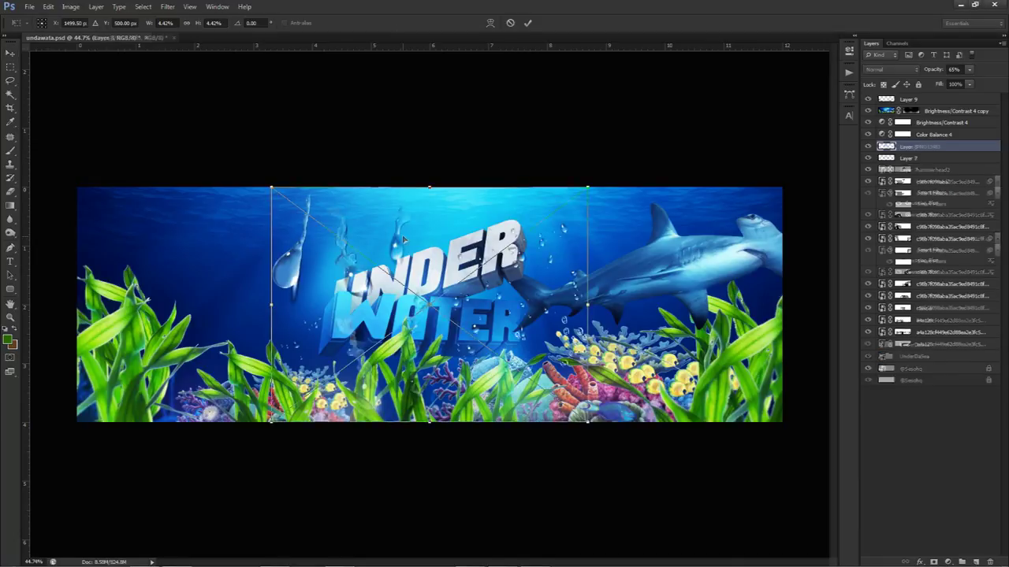
pyautogui.press('Return')
pyautogui.moveTo(429, 311); pyautogui.dragTo(469, 293)
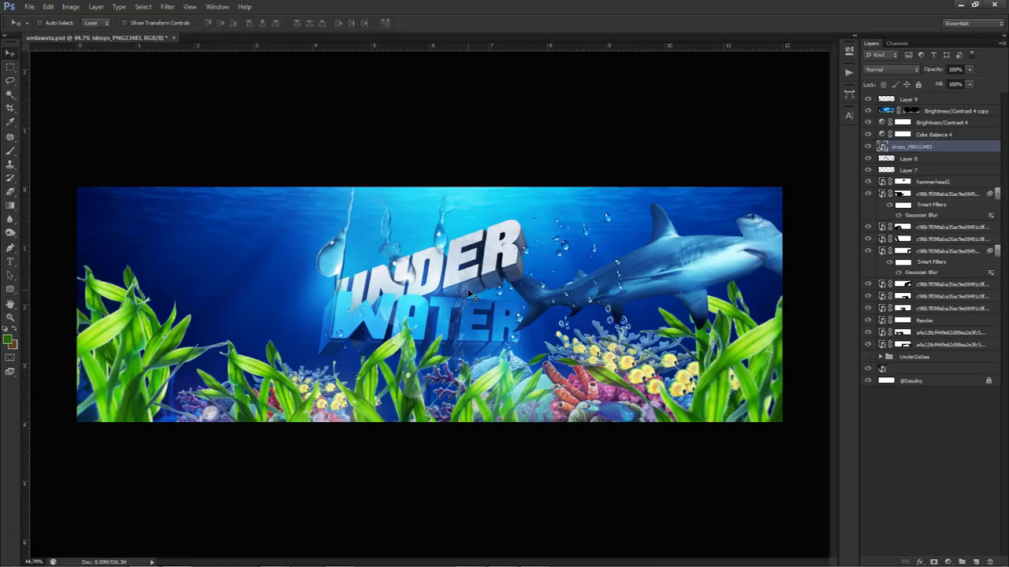
# Step: Add a layer mask to the water drops and brush out the large drips and drops over the text and seaweed
pyautogui.click(933, 561)
pyautogui.press('b')
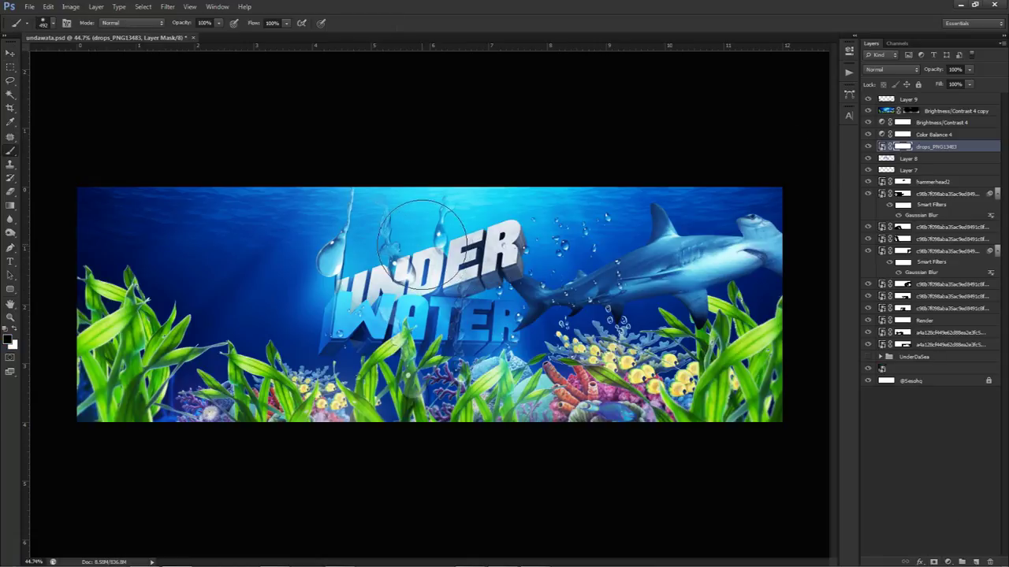
pyautogui.keyDown('alt'); pyautogui.rightClick(431, 232); pyautogui.keyUp('alt')
pyautogui.moveTo(379, 217)
pyautogui.mouseDown()
pyautogui.moveTo(356, 210)
pyautogui.moveTo(414, 217)
pyautogui.moveTo(430, 234)
pyautogui.moveTo(428, 290)
pyautogui.mouseUp()
pyautogui.moveTo(473, 320)
pyautogui.mouseDown()
pyautogui.moveTo(485, 301)
pyautogui.moveTo(362, 325)
pyautogui.moveTo(333, 389)
pyautogui.mouseUp()
# Step: Move the remaining small drops to the banner's left side and scale them up
pyautogui.press('v')
pyautogui.hotkey('ctrl', 't')
pyautogui.moveTo(573, 291); pyautogui.dragTo(299, 310)
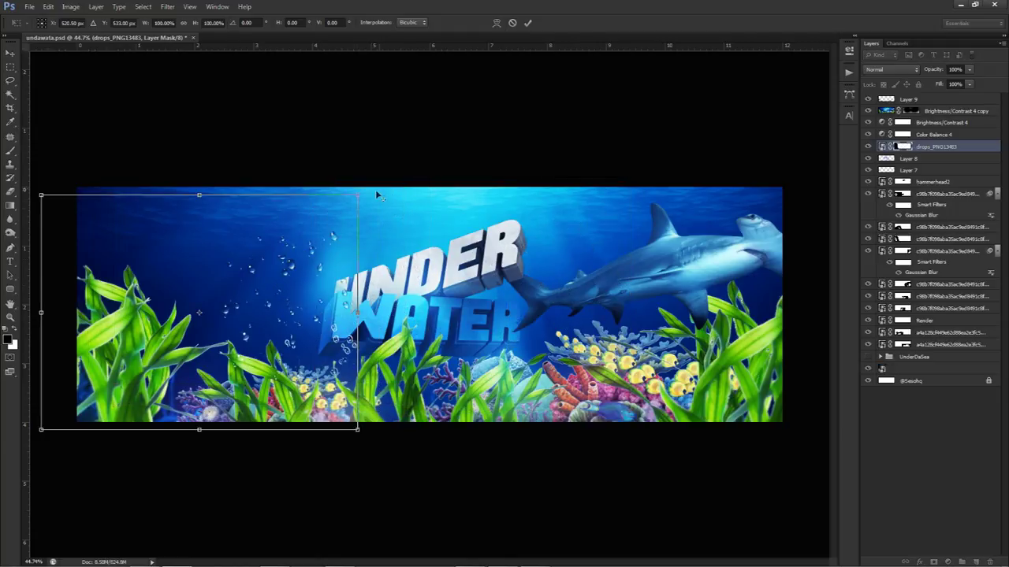
pyautogui.moveTo(358, 195); pyautogui.dragTo(466, 117)
pyautogui.press('Return')
# Step: Spread copies of the water drops layer across the banner, over the text and the shark
pyautogui.moveTo(378, 225); pyautogui.dragTo(221, 225)
pyautogui.moveTo(189, 278); pyautogui.dragTo(590, 283)
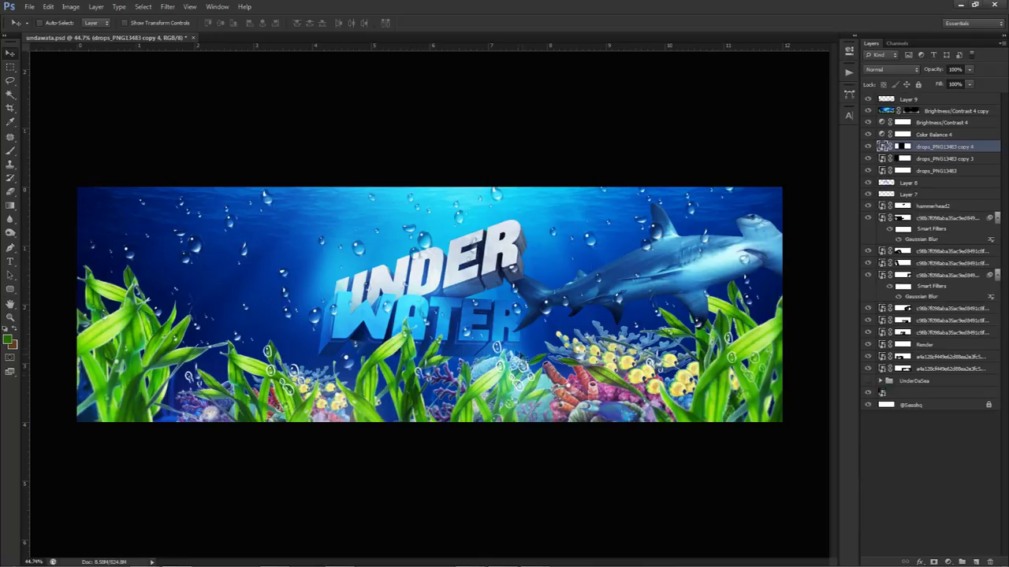
# Step: Brush out the drops over the seaweed at the banner's right end on the mask of drops_PNG13483 copy 4
pyautogui.click(903, 146)
pyautogui.press('b')
pyautogui.keyDown('alt'); pyautogui.rightClick(762, 404); pyautogui.keyUp('alt')
pyautogui.moveTo(734, 344); pyautogui.dragTo(755, 378)
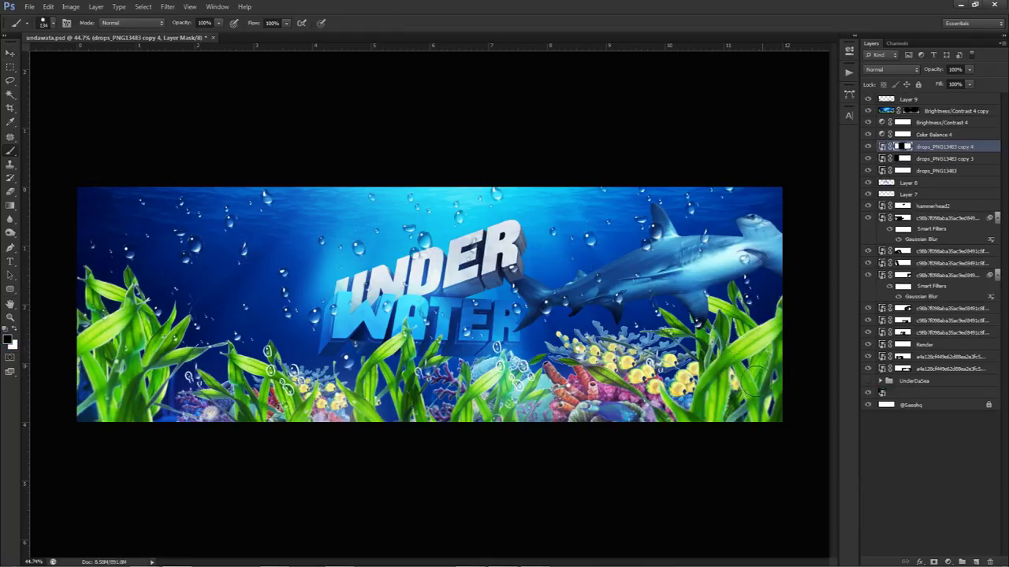
# Step: Brush out the drops over the seaweed below the WATER text on the mask of drops_PNG13483 copy 3
pyautogui.click(929, 160)
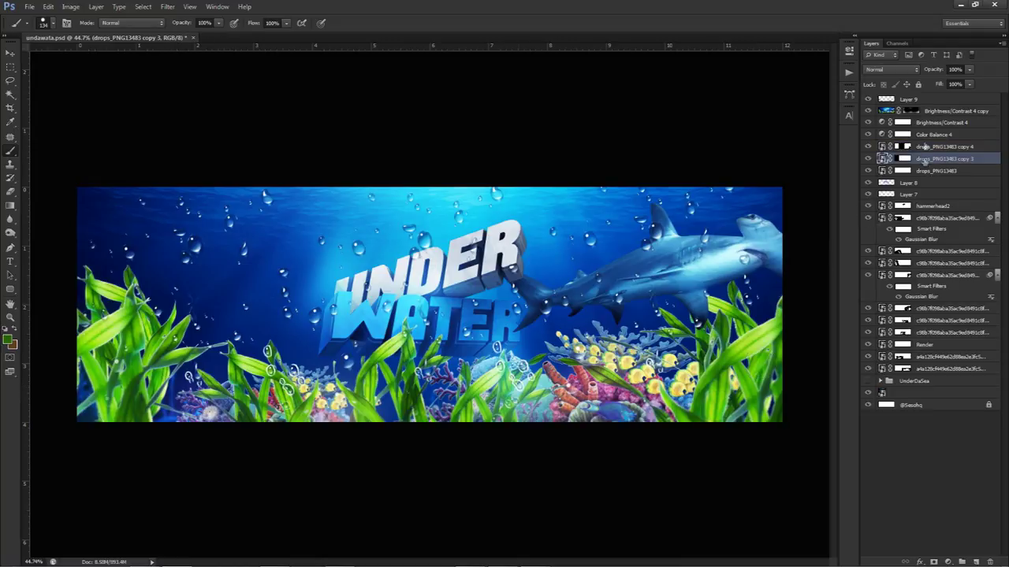
pyautogui.click(868, 159)
pyautogui.click(868, 159)
pyautogui.click(902, 159)
pyautogui.moveTo(509, 356); pyautogui.dragTo(506, 365)
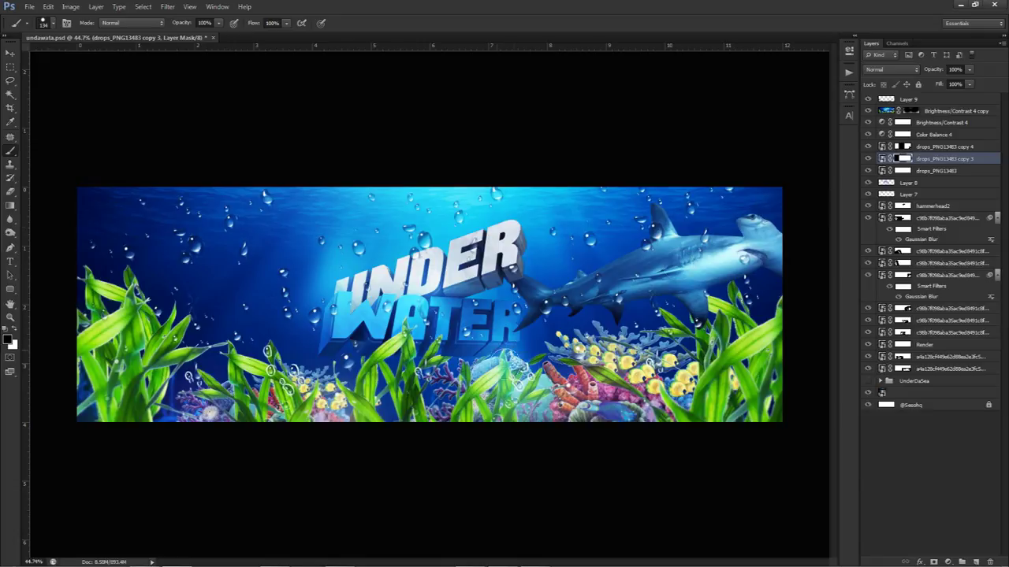
# Step: Brush out leftover drops over the left seaweed and central coral on the masks of drops_PNG13483 and drops_PNG13483 copy 3
pyautogui.click(902, 171)
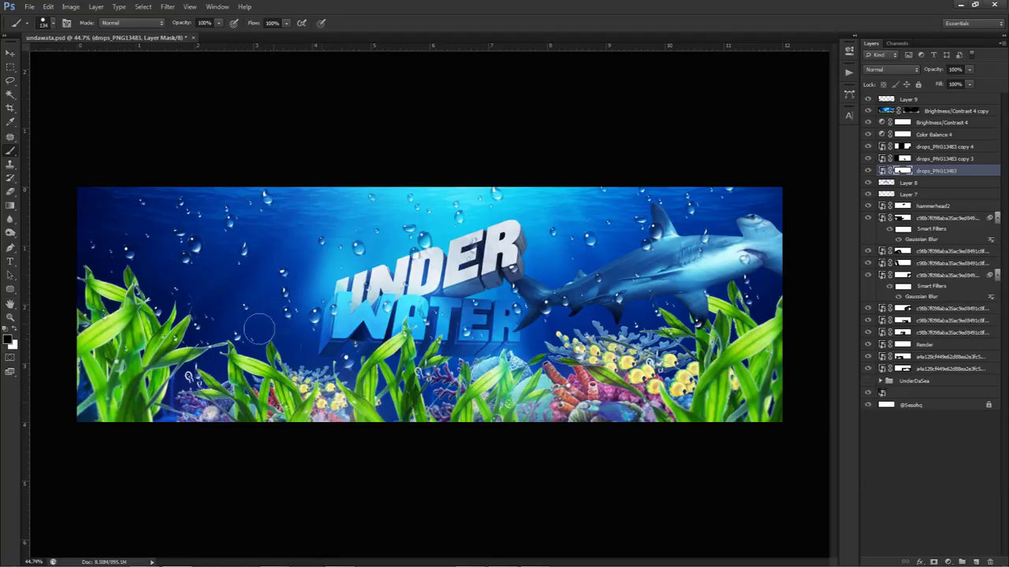
pyautogui.scroll(4, 199, 293)
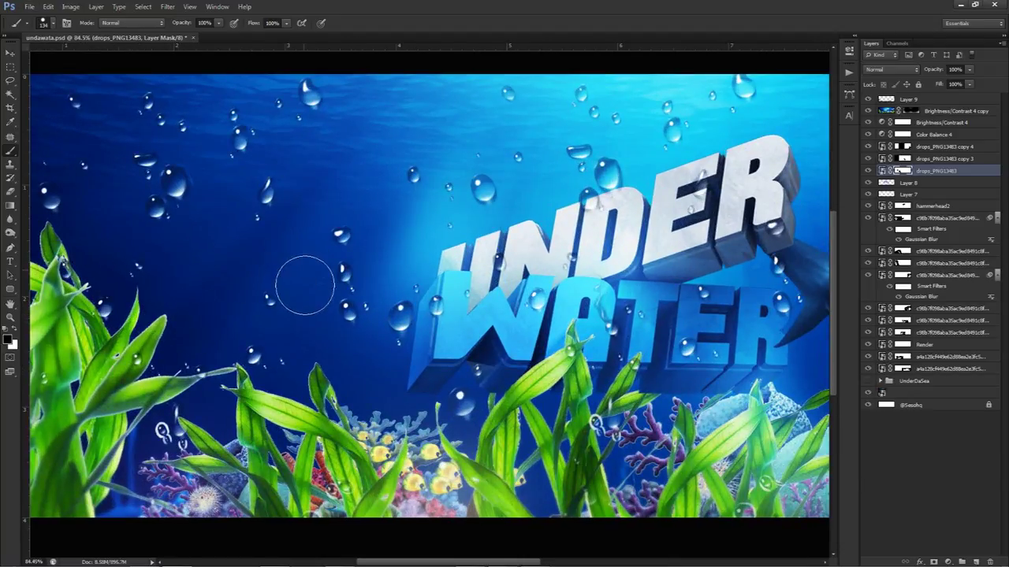
pyautogui.scroll(-1, 463, 340)
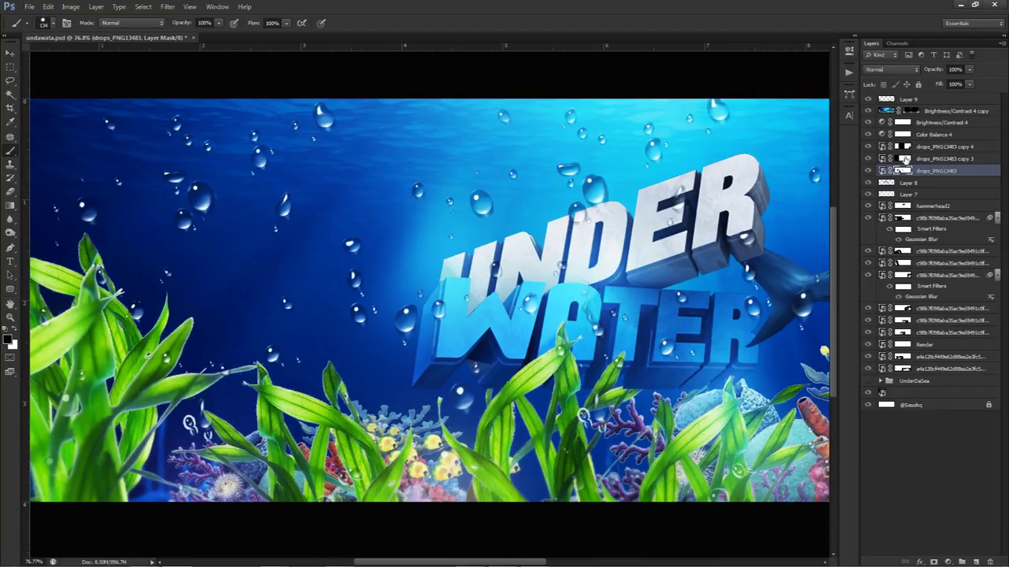
pyautogui.click(905, 160)
pyautogui.scroll(-1, 689, 319)
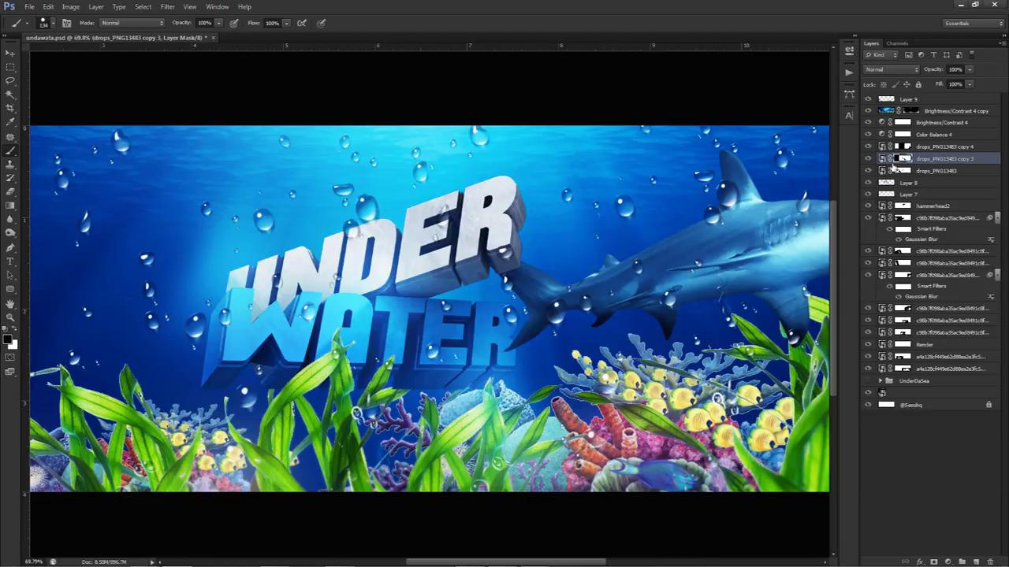
pyautogui.click(903, 171)
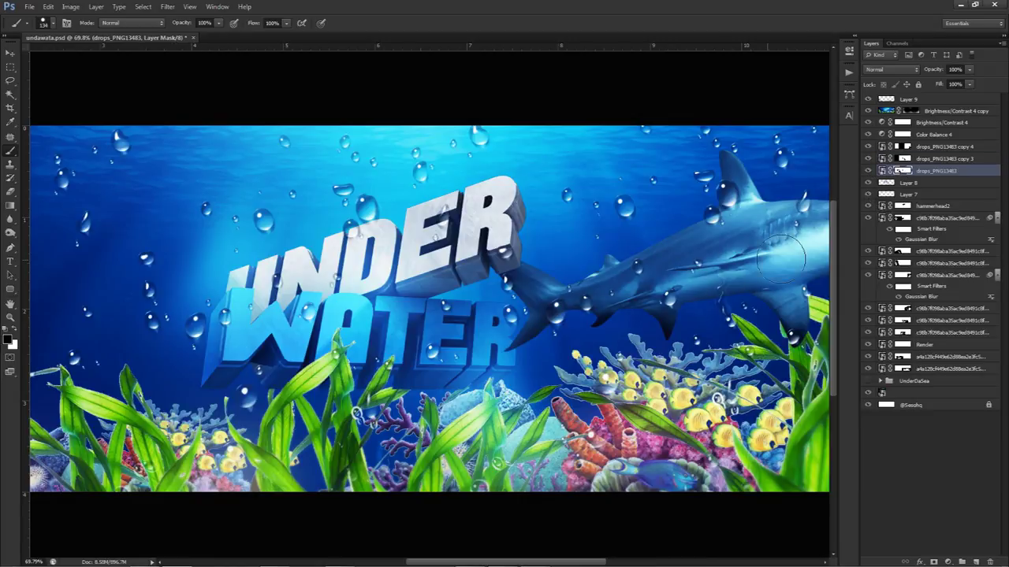
pyautogui.scroll(-2, 762, 398)
pyautogui.scroll(-1, 764, 400)
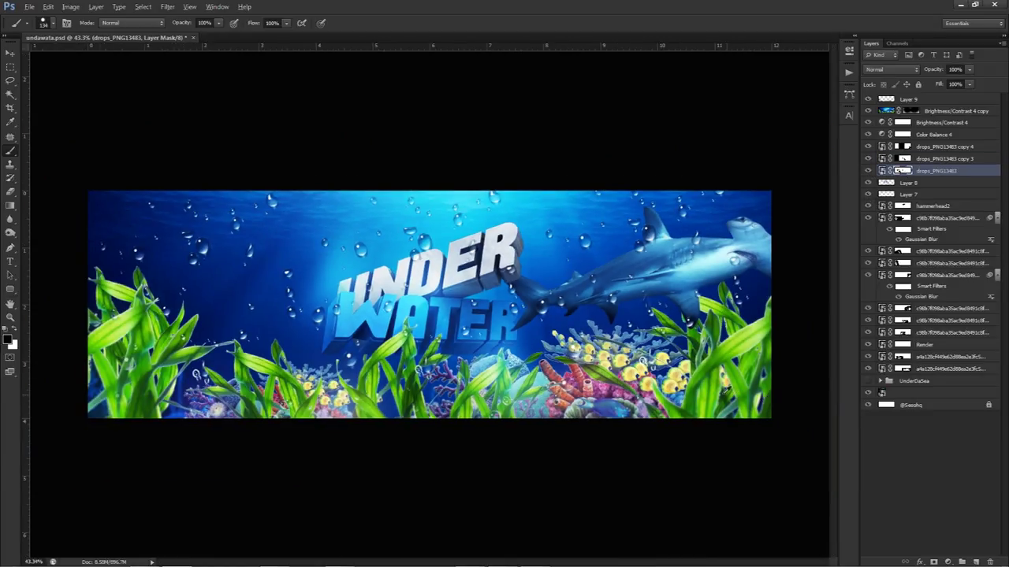
pyautogui.scroll(-1, 697, 406)
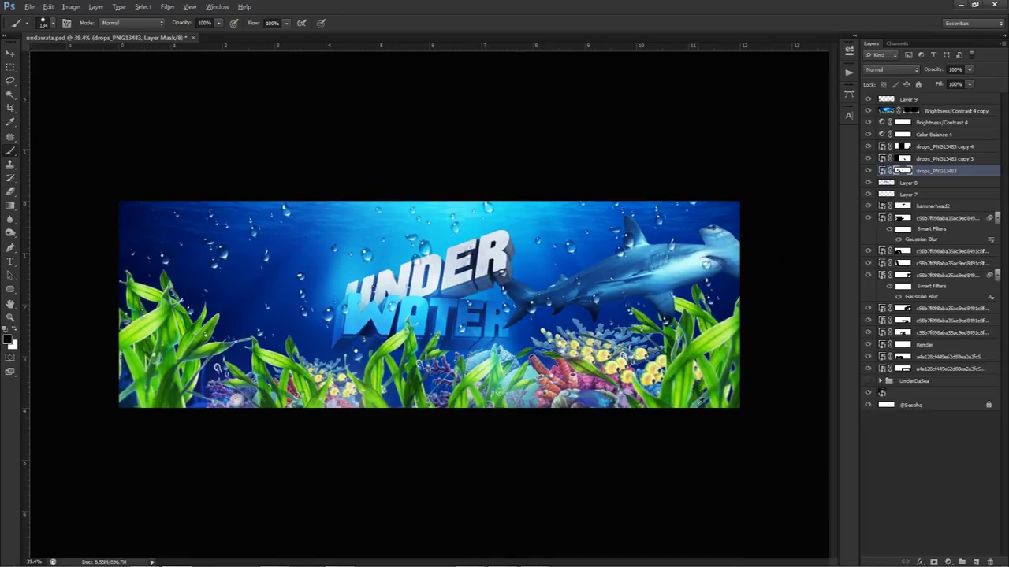
pyautogui.scroll(1, 699, 405)
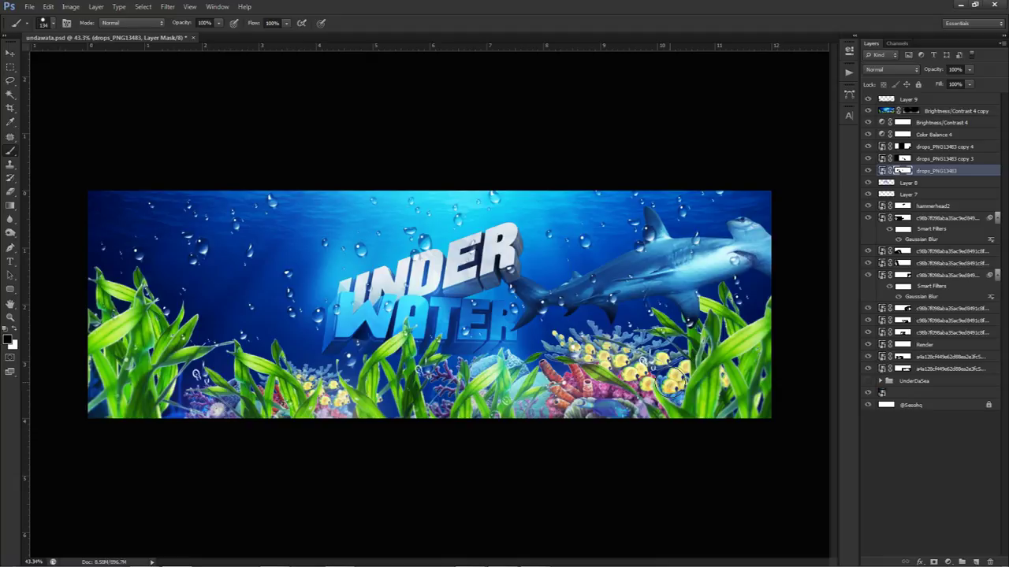
# Step: Select all layers from Layer 9 down to the background and stamp them into one merged copy on top
pyautogui.press('v')
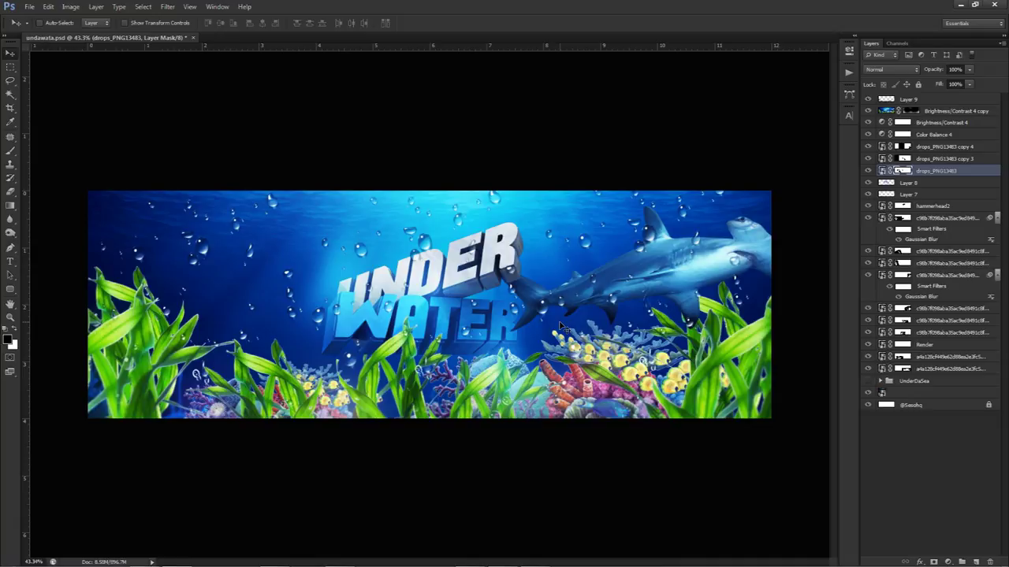
pyautogui.click(908, 100)
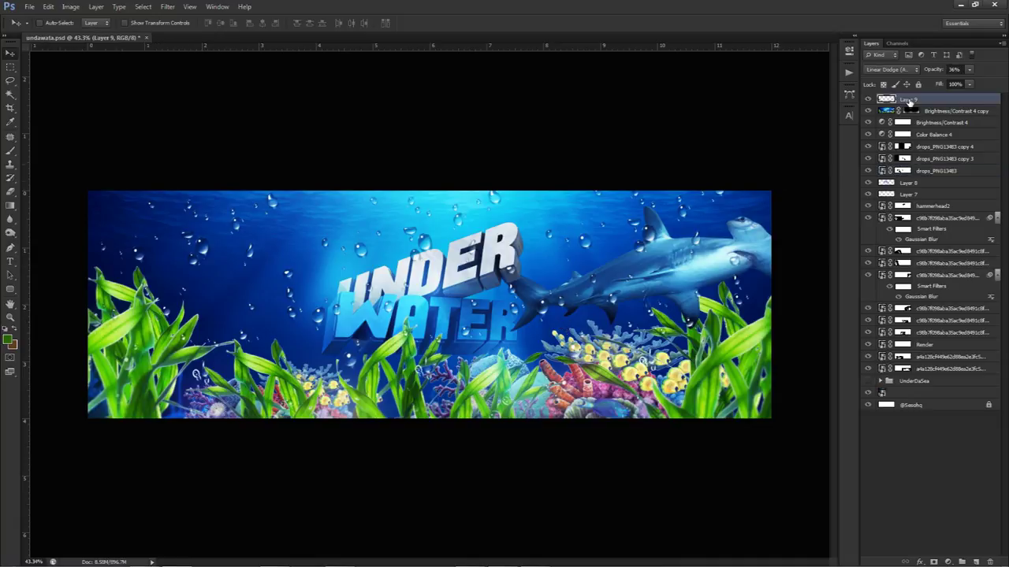
pyautogui.keyDown('shift'); pyautogui.click(913, 405); pyautogui.keyUp('shift')
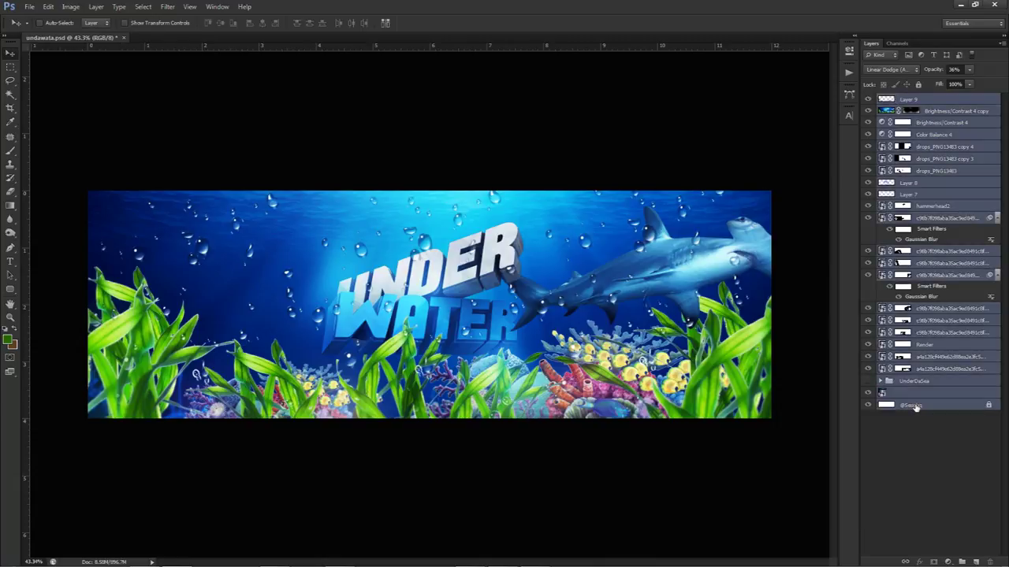
pyautogui.hotkey('ctrl', 'alt', 'e')
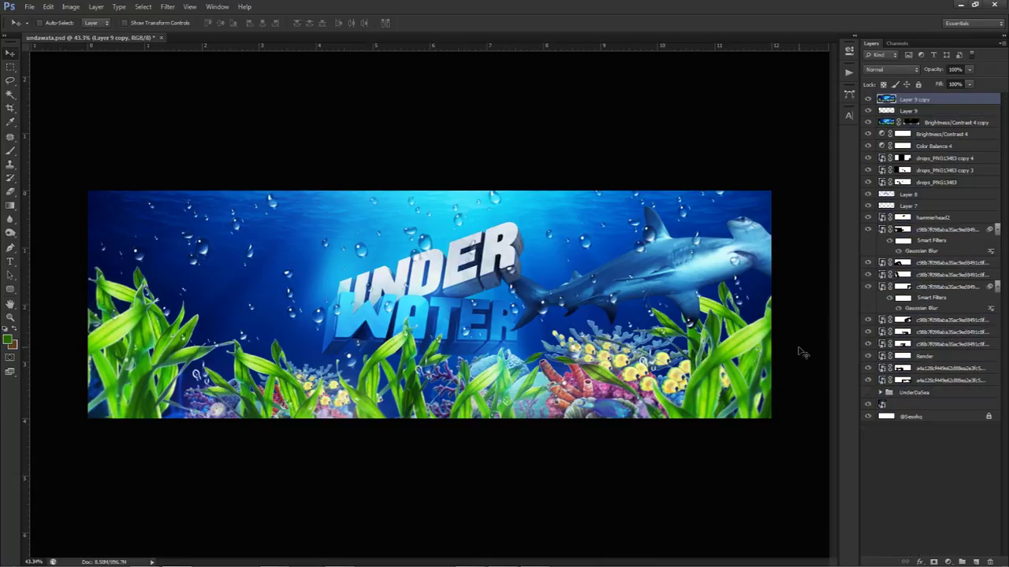
# Step: Apply a horizontal Motion Blur with a distance of 20 pixels to the merged copy
pyautogui.click(167, 6)
pyautogui.moveTo(190, 113)
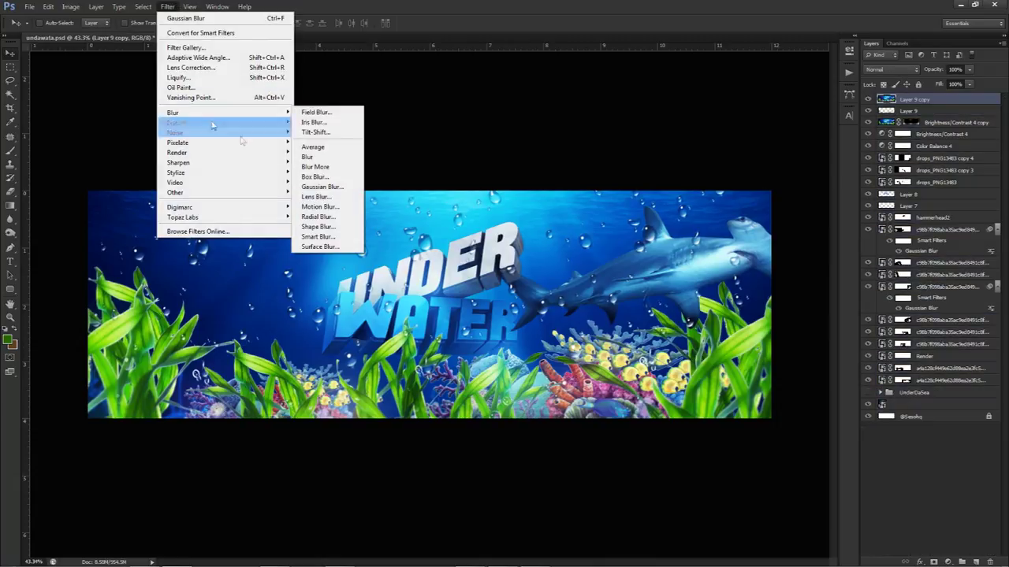
pyautogui.click(319, 207)
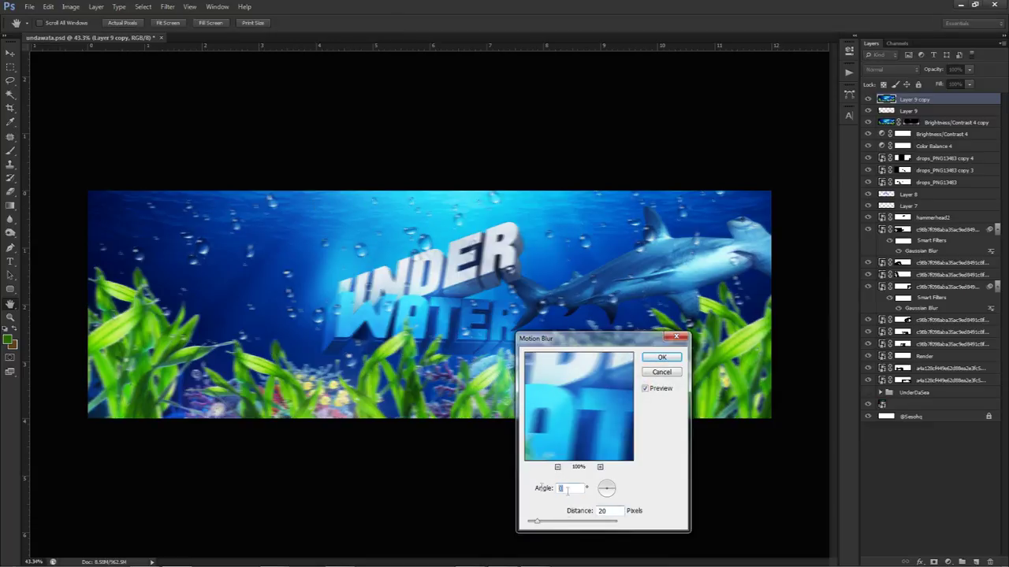
pyautogui.click(669, 374)
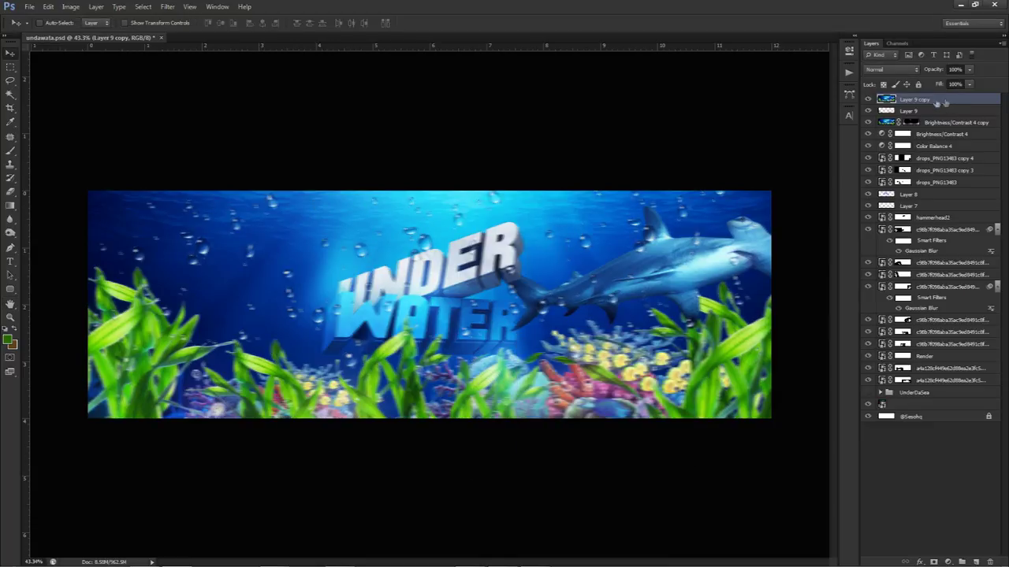
# Step: Add a layer mask to the blurred copy and brush away the blur over the left water drops, seaweed and coral
pyautogui.click(935, 561)
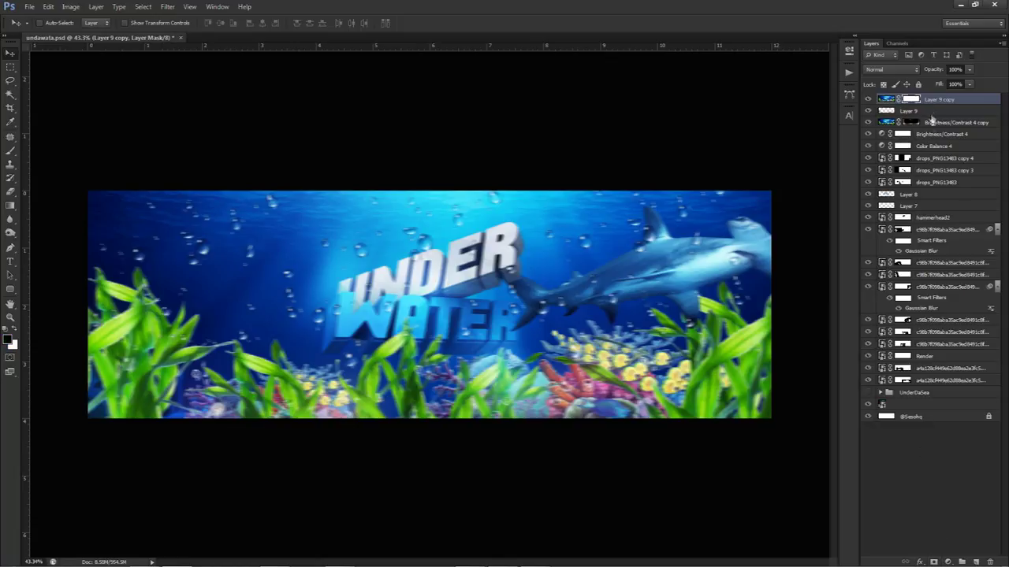
pyautogui.press('b')
pyautogui.moveTo(265, 275)
pyautogui.mouseDown()
pyautogui.moveTo(301, 272)
pyautogui.moveTo(298, 167)
pyautogui.mouseUp()
pyautogui.moveTo(325, 336); pyautogui.dragTo(321, 260)
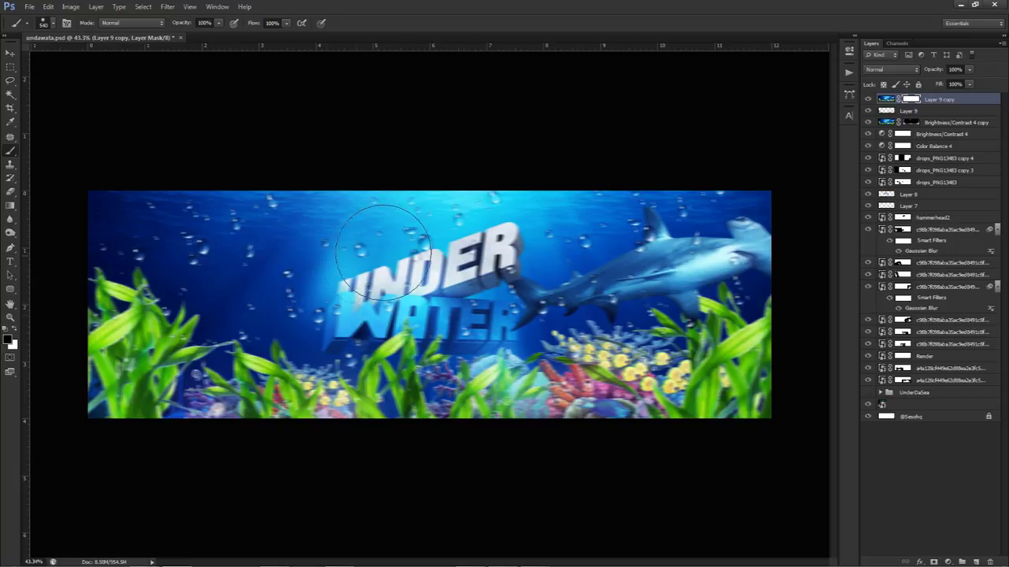
pyautogui.moveTo(225, 267)
pyautogui.mouseDown()
pyautogui.moveTo(219, 297)
pyautogui.moveTo(124, 327)
pyautogui.moveTo(115, 375)
pyautogui.moveTo(157, 369)
pyautogui.moveTo(279, 410)
pyautogui.mouseUp()
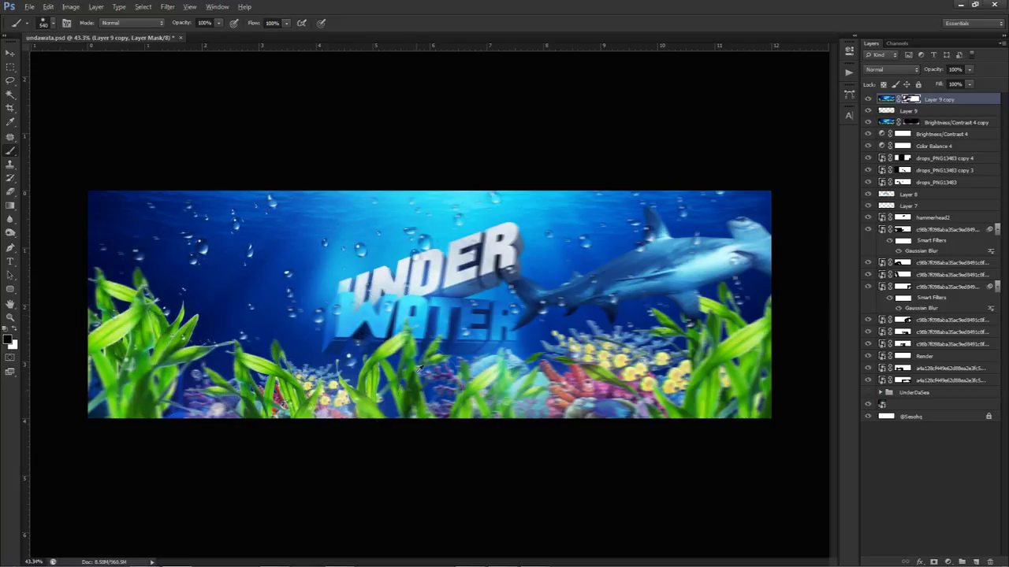
# Step: Brush away the blur over the UNDER WATER text, the central and right coral and seaweed, and the shark's body on the mask
pyautogui.scroll(3, 360, 394)
pyautogui.moveTo(387, 287)
pyautogui.mouseDown()
pyautogui.moveTo(501, 293)
pyautogui.moveTo(548, 315)
pyautogui.moveTo(513, 281)
pyautogui.moveTo(419, 251)
pyautogui.moveTo(349, 242)
pyautogui.moveTo(514, 202)
pyautogui.moveTo(544, 229)
pyautogui.mouseUp()
pyautogui.moveTo(402, 338)
pyautogui.mouseDown()
pyautogui.moveTo(441, 382)
pyautogui.moveTo(441, 410)
pyautogui.moveTo(394, 473)
pyautogui.moveTo(501, 426)
pyautogui.moveTo(572, 447)
pyautogui.moveTo(620, 417)
pyautogui.moveTo(461, 425)
pyautogui.mouseUp()
pyautogui.moveTo(522, 378)
pyautogui.mouseDown()
pyautogui.moveTo(512, 371)
pyautogui.moveTo(577, 358)
pyautogui.moveTo(556, 450)
pyautogui.moveTo(684, 431)
pyautogui.moveTo(707, 341)
pyautogui.moveTo(690, 341)
pyautogui.mouseUp()
pyautogui.moveTo(724, 385); pyautogui.dragTo(598, 386)
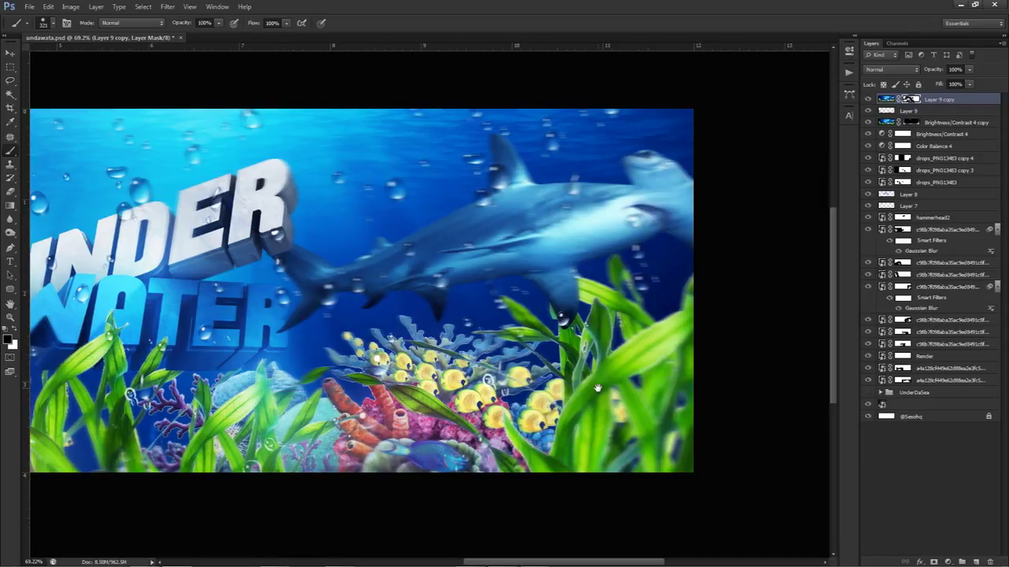
pyautogui.moveTo(637, 284); pyautogui.dragTo(685, 353)
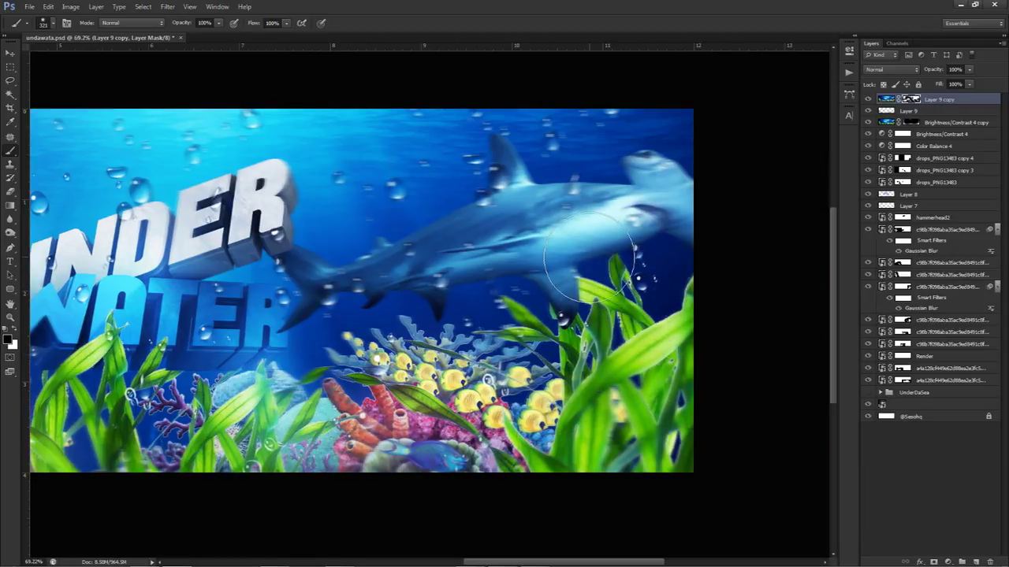
pyautogui.moveTo(418, 279)
pyautogui.mouseDown()
pyautogui.moveTo(416, 236)
pyautogui.moveTo(482, 225)
pyautogui.moveTo(551, 195)
pyautogui.moveTo(598, 213)
pyautogui.mouseUp()
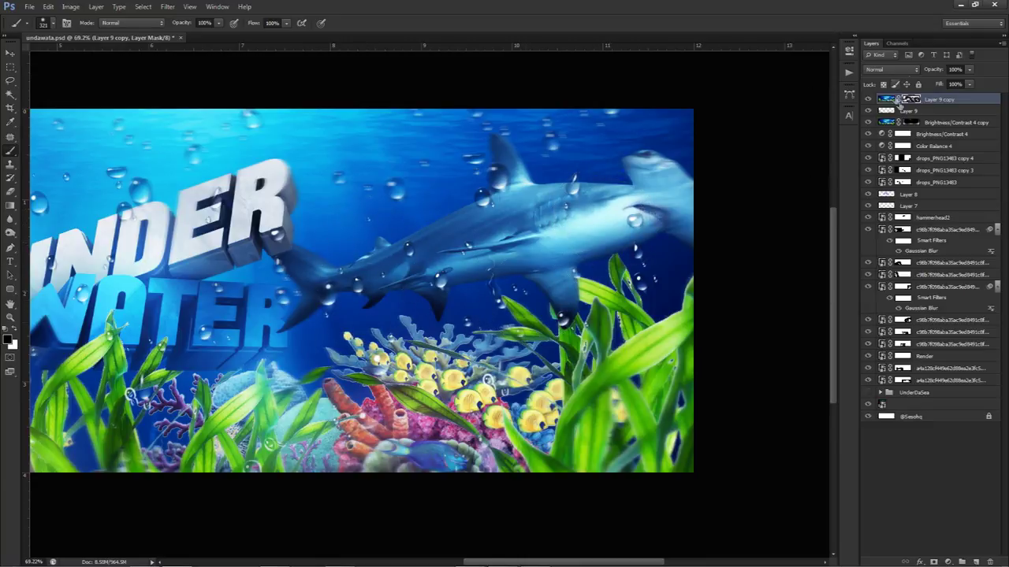
# Step: Paint in white on the mask to bring some motion blur back over the shark's front fin and the right seaweed
pyautogui.click(16, 334)
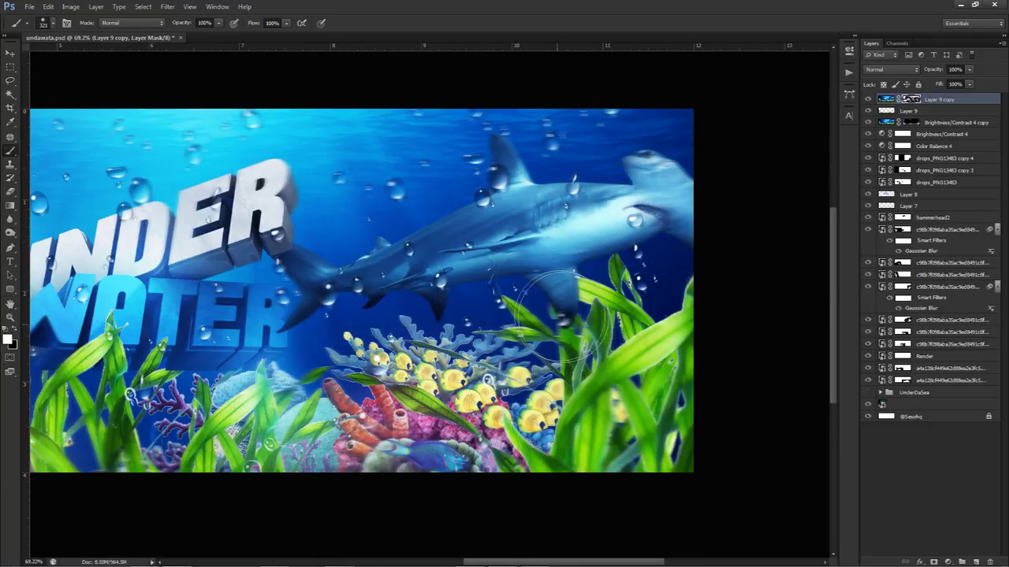
pyautogui.click(13, 333)
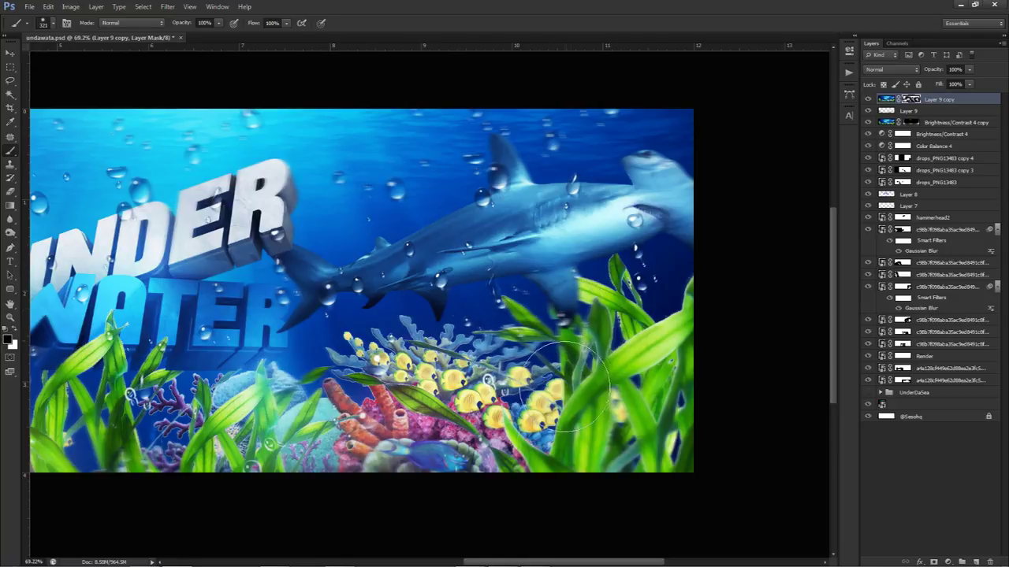
pyautogui.scroll(-3, 676, 331)
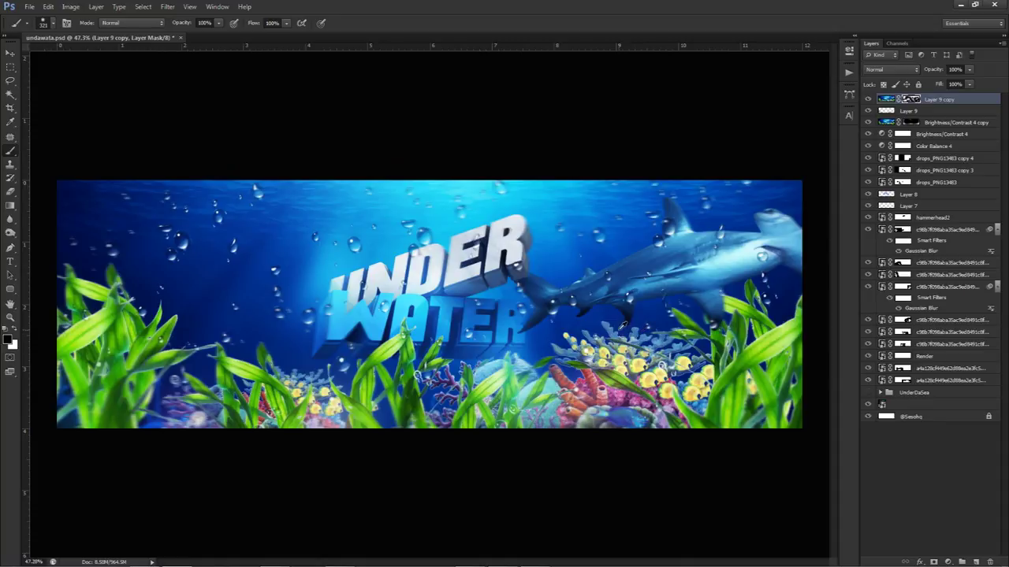
pyautogui.scroll(-1, 624, 324)
pyautogui.scroll(-1, 405, 281)
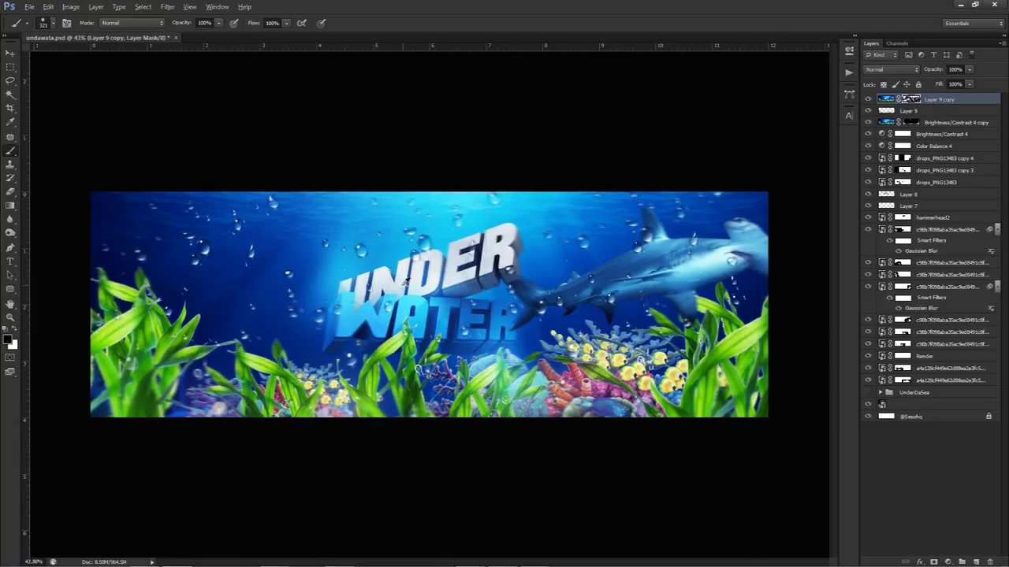
# Step: On a new layer, paint white light rays fanning down from the water surface over the text with a 107 px soft brush
pyautogui.click(970, 561)
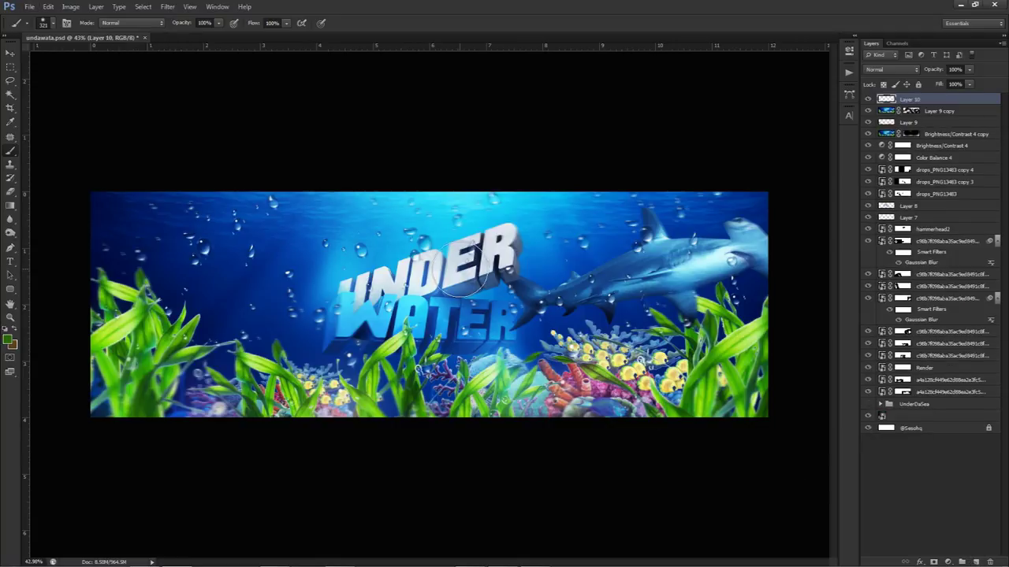
pyautogui.click(8, 340)
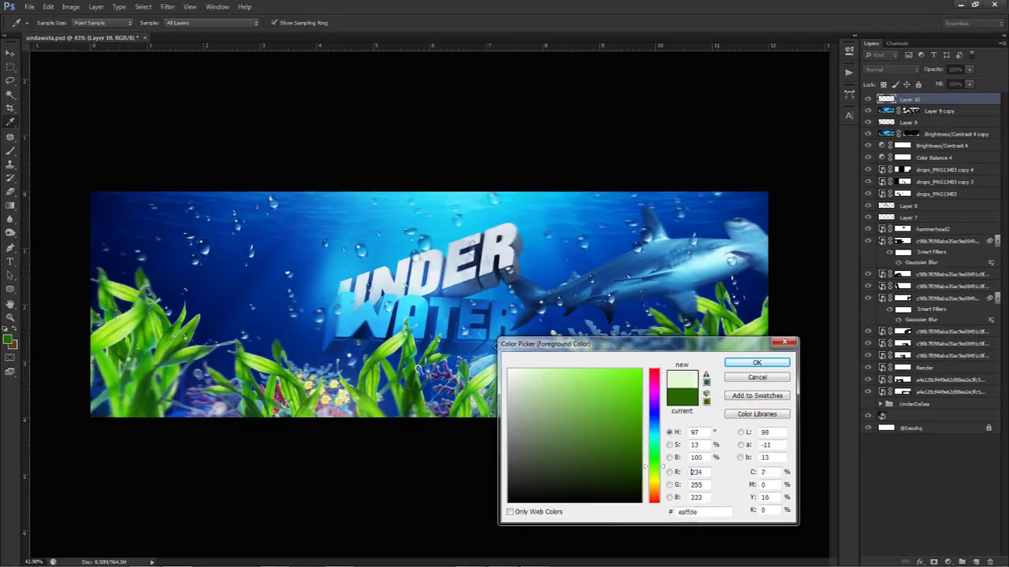
pyautogui.click(756, 363)
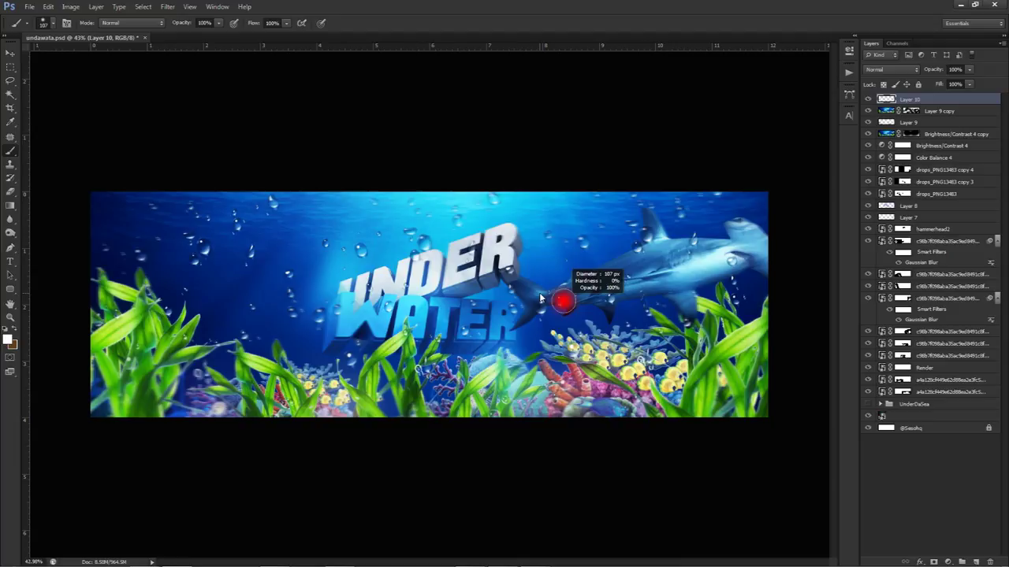
pyautogui.moveTo(360, 151); pyautogui.dragTo(272, 275)
pyautogui.moveTo(396, 178)
pyautogui.mouseDown()
pyautogui.moveTo(367, 278)
pyautogui.moveTo(450, 288)
pyautogui.mouseUp()
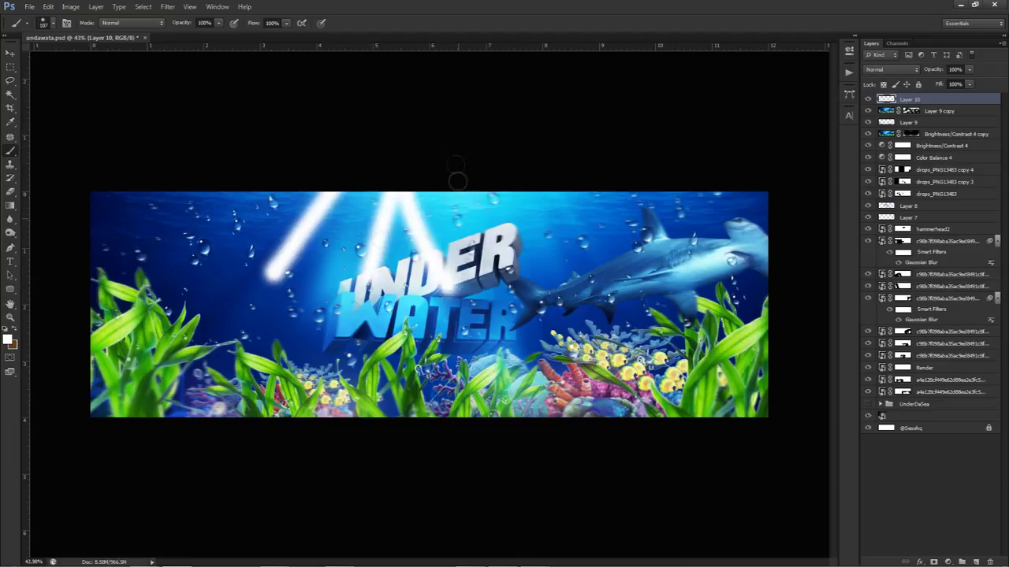
pyautogui.moveTo(457, 182); pyautogui.dragTo(544, 280)
pyautogui.moveTo(469, 136); pyautogui.dragTo(631, 256)
pyautogui.moveTo(409, 142); pyautogui.dragTo(284, 282)
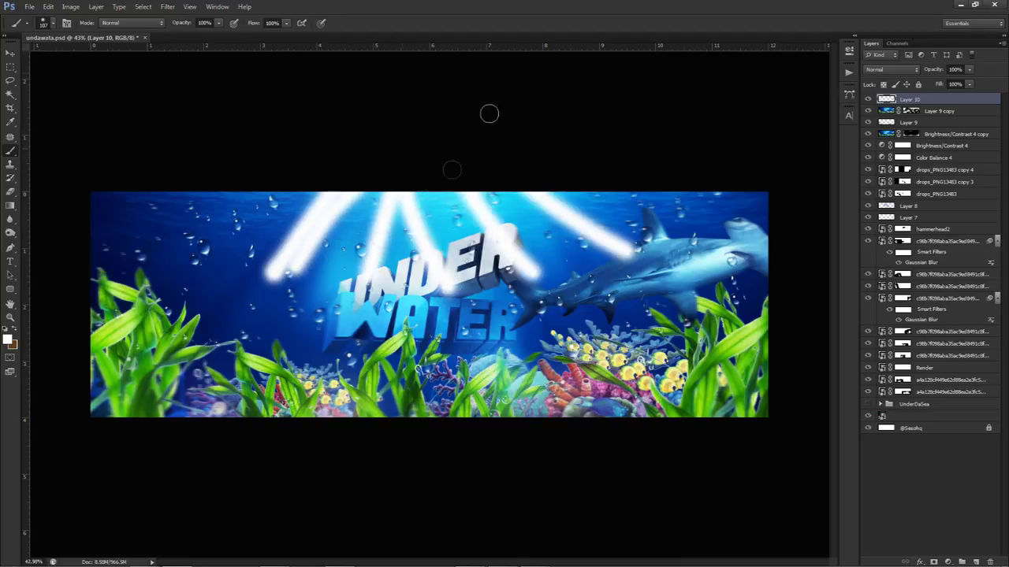
# Step: Soften the painted light rays into a diffuse glow with a strong Gaussian Blur
pyautogui.click(168, 6)
pyautogui.moveTo(212, 106)
pyautogui.click(327, 186)
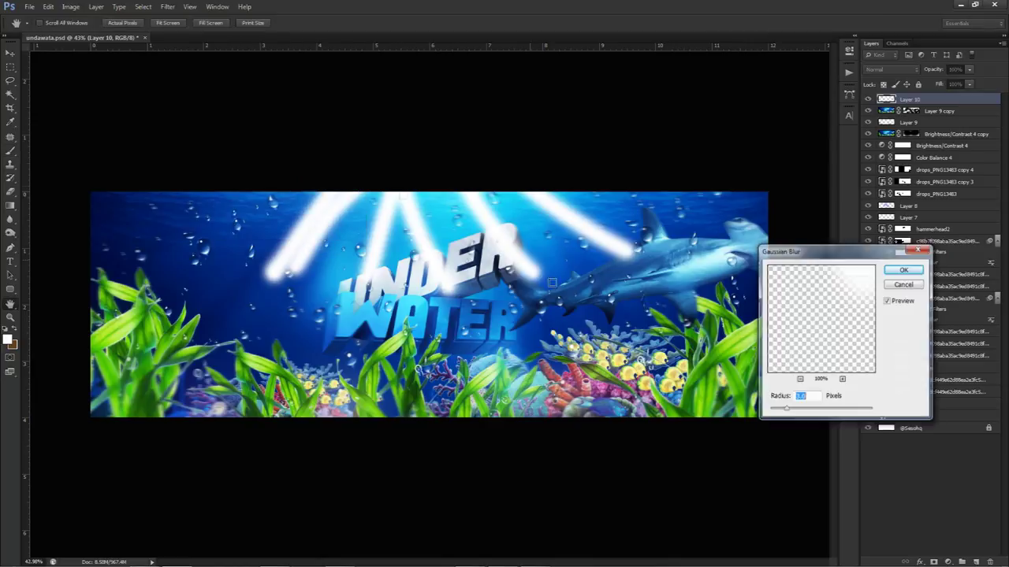
pyautogui.moveTo(786, 409); pyautogui.dragTo(836, 413)
pyautogui.click(904, 269)
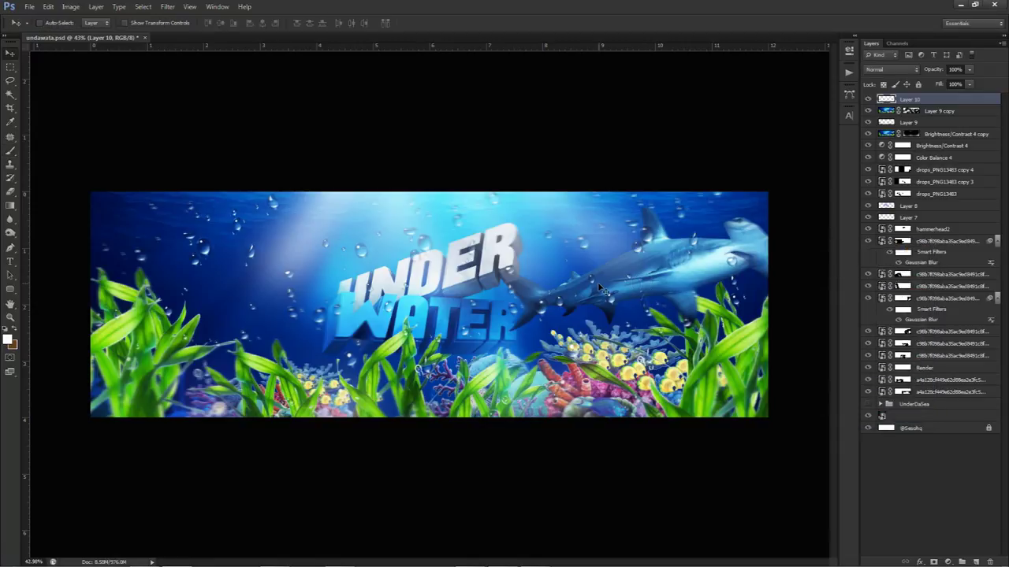
# Step: Try the Overlay blend mode on the blurred light rays layer, and return the layer to Normal
pyautogui.click(889, 70)
pyautogui.click(871, 207)
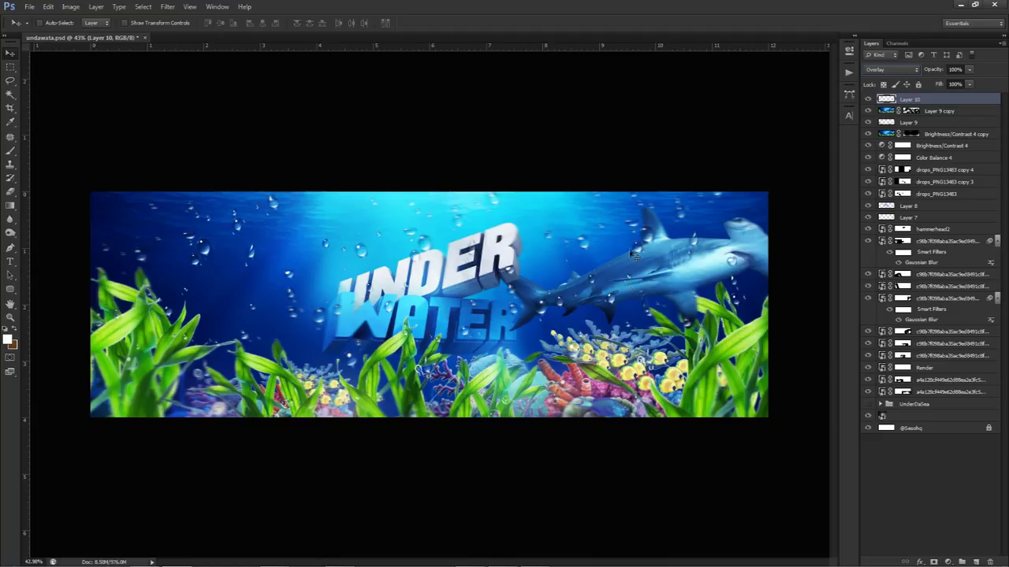
pyautogui.click(889, 70)
pyautogui.click(907, 80)
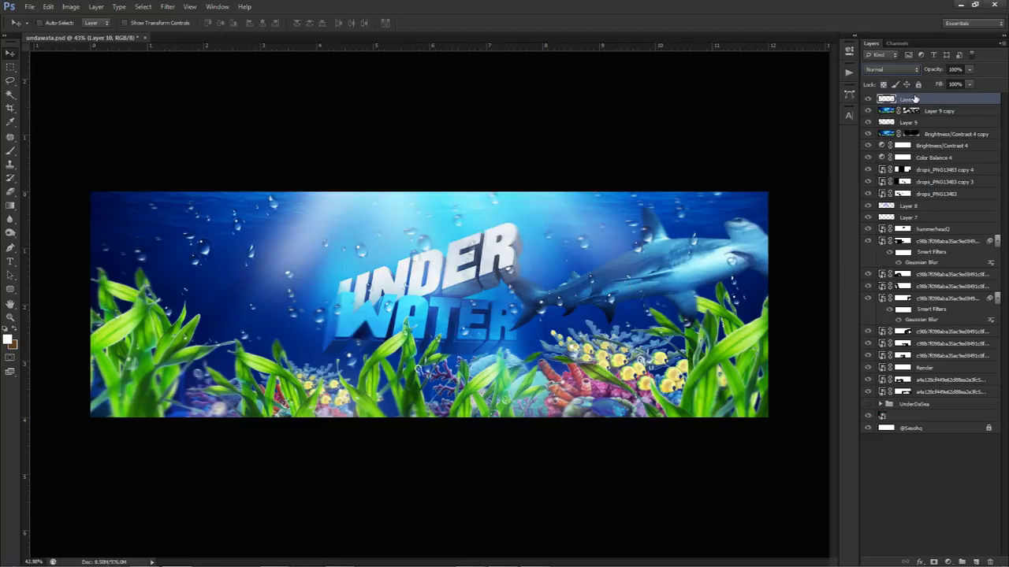
# Step: Try colorizing a duplicate of the light rays layer in green and blue with Hue/Saturation, and discard the duplicate
pyautogui.hotkey('ctrl', 'j')
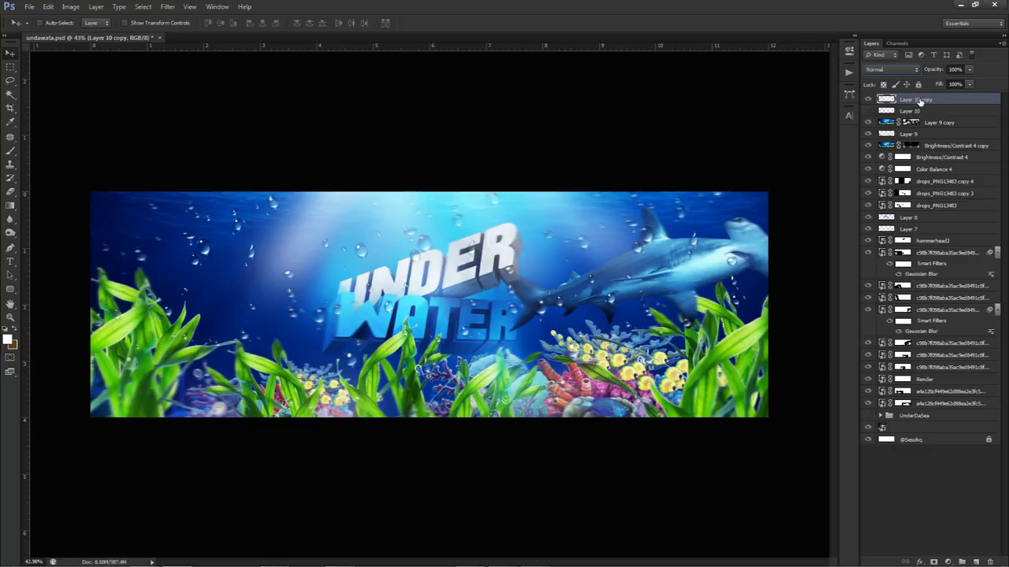
pyautogui.hotkey('ctrl', 'u')
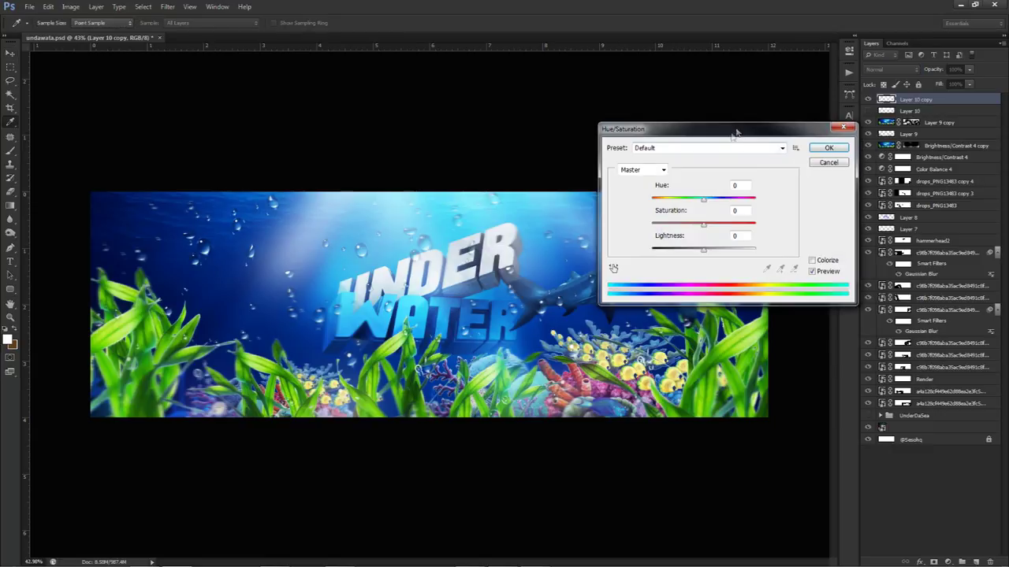
pyautogui.moveTo(737, 132); pyautogui.dragTo(674, 187)
pyautogui.click(751, 316)
pyautogui.moveTo(640, 304); pyautogui.dragTo(673, 285)
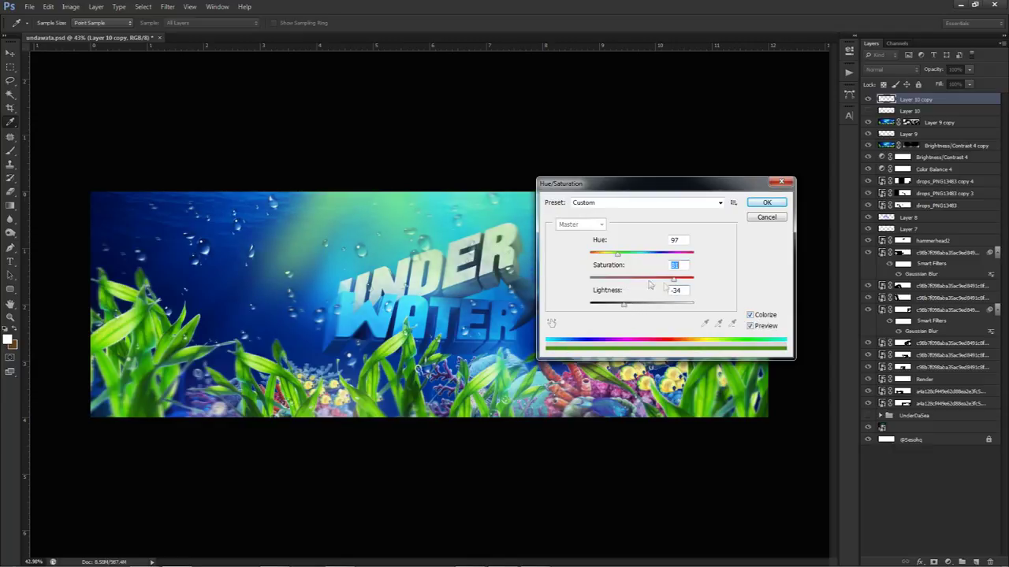
pyautogui.moveTo(617, 254)
pyautogui.mouseDown()
pyautogui.moveTo(681, 262)
pyautogui.moveTo(621, 260)
pyautogui.mouseUp()
pyautogui.moveTo(623, 305); pyautogui.dragTo(611, 306)
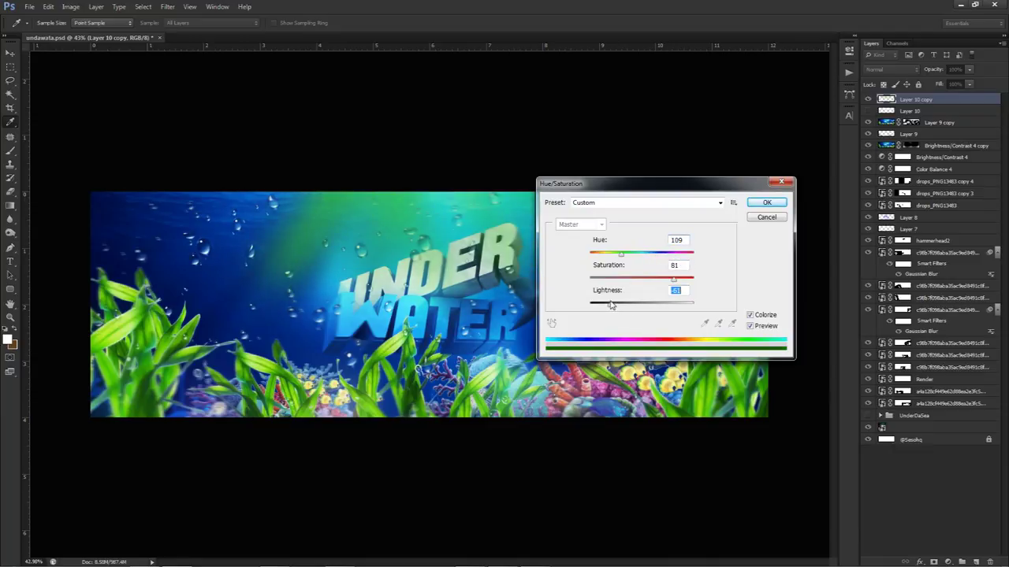
pyautogui.moveTo(636, 257); pyautogui.dragTo(691, 280)
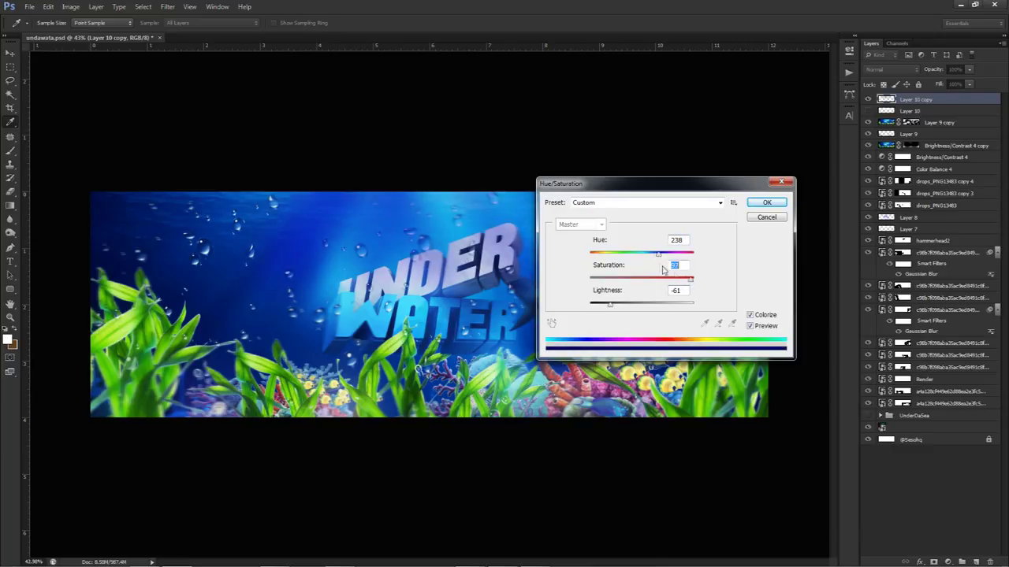
pyautogui.click(775, 219)
pyautogui.press('v')
pyautogui.press('Delete')
# Step: Show the original light rays layer and set its blend mode to Overlay
pyautogui.click(867, 100)
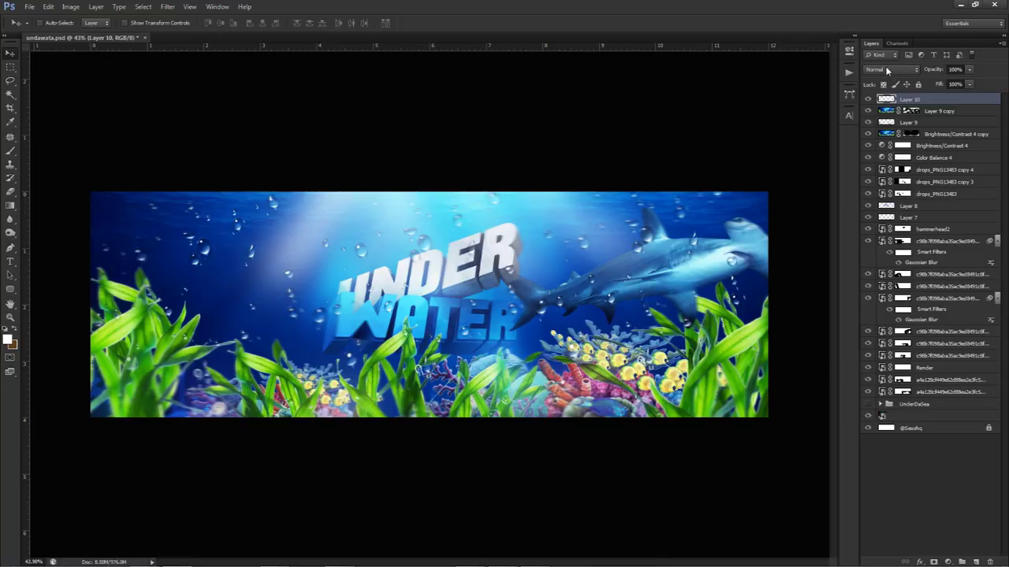
pyautogui.click(887, 71)
pyautogui.click(891, 206)
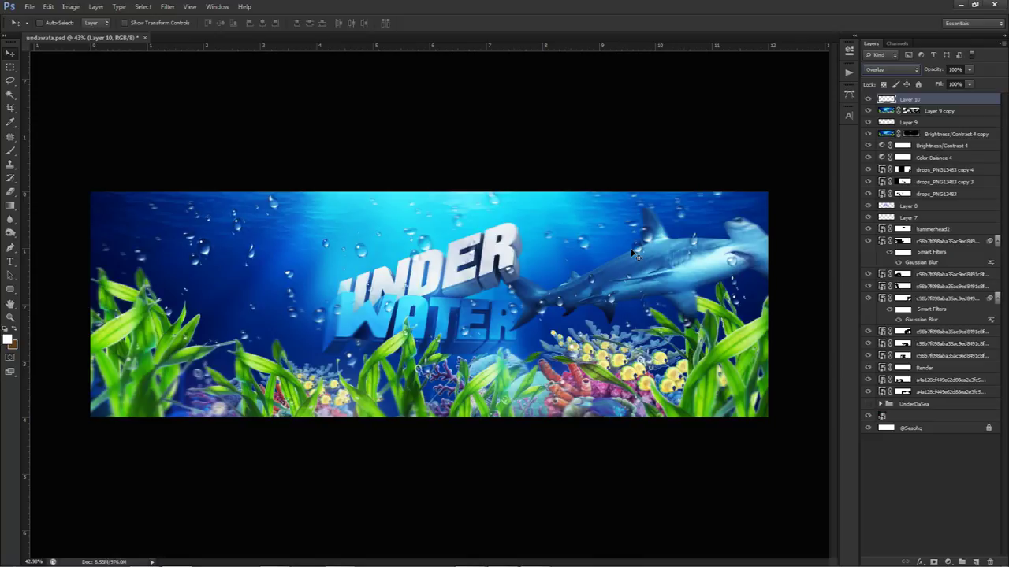
# Step: Duplicate all layers and merge the duplicates into a single composite layer at the top of the stack
pyautogui.keyDown('shift'); pyautogui.click(925, 428); pyautogui.keyUp('shift')
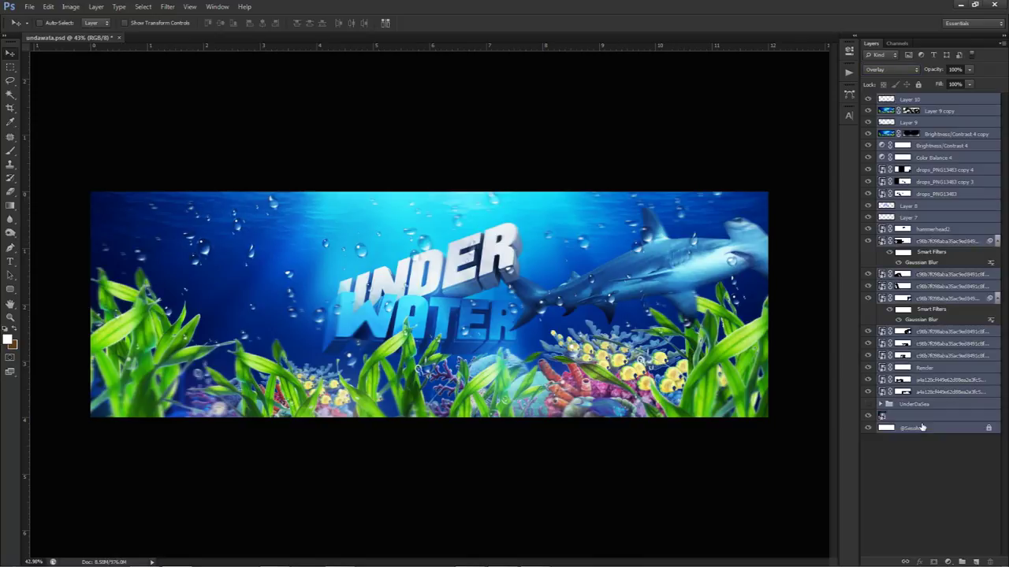
pyautogui.hotkey('ctrl', 'j')
pyautogui.hotkey('ctrl', 'e')
# Step: Blur the merged composite layer with a Gaussian Blur of 2 pixels radius
pyautogui.click(167, 6)
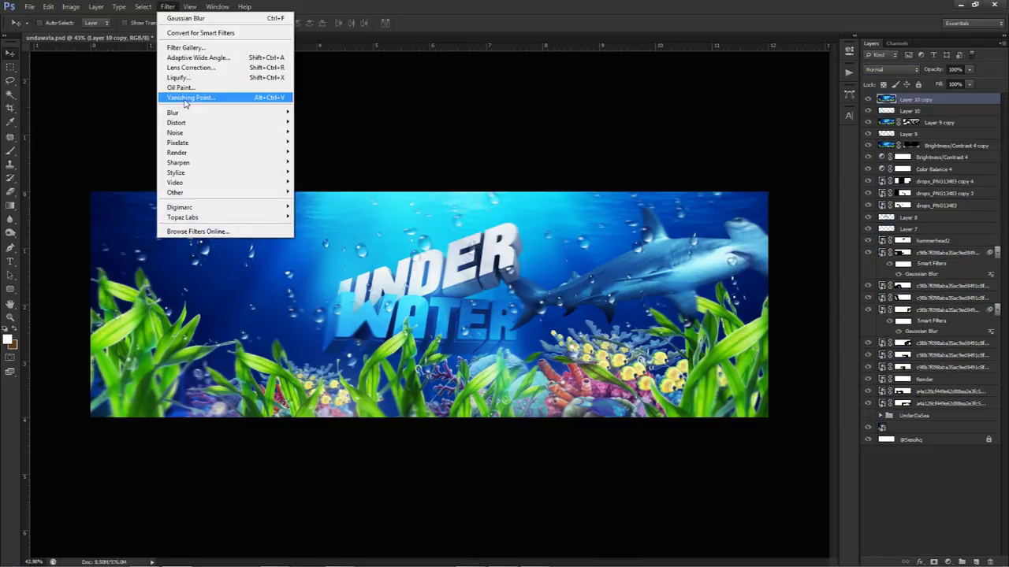
pyautogui.moveTo(189, 111)
pyautogui.click(323, 187)
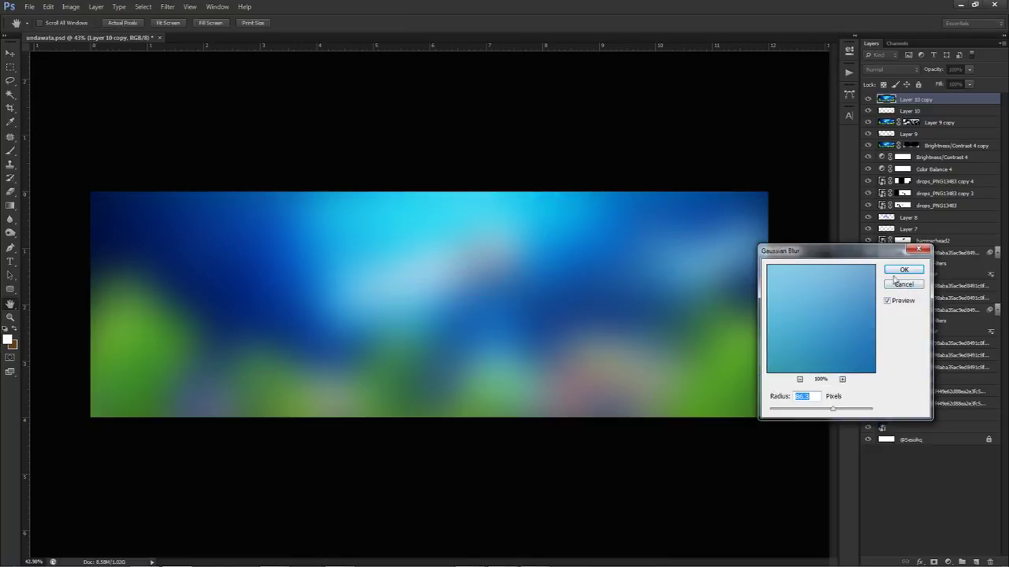
pyautogui.write('2')
pyautogui.click(903, 271)
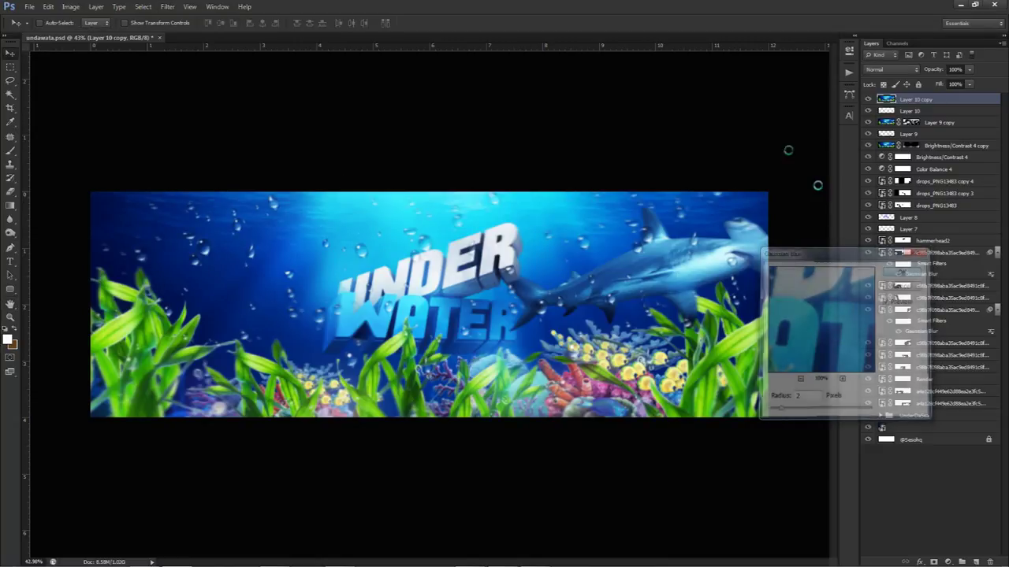
# Step: Add a layer mask to the blurred composite and paint black with a large soft brush over the text, left water area and shark
pyautogui.click(933, 562)
pyautogui.press('b')
pyautogui.moveTo(353, 320); pyautogui.dragTo(346, 318)
pyautogui.moveTo(197, 282)
pyautogui.mouseDown()
pyautogui.moveTo(158, 258)
pyautogui.moveTo(280, 228)
pyautogui.mouseUp()
pyautogui.moveTo(465, 309); pyautogui.dragTo(490, 292)
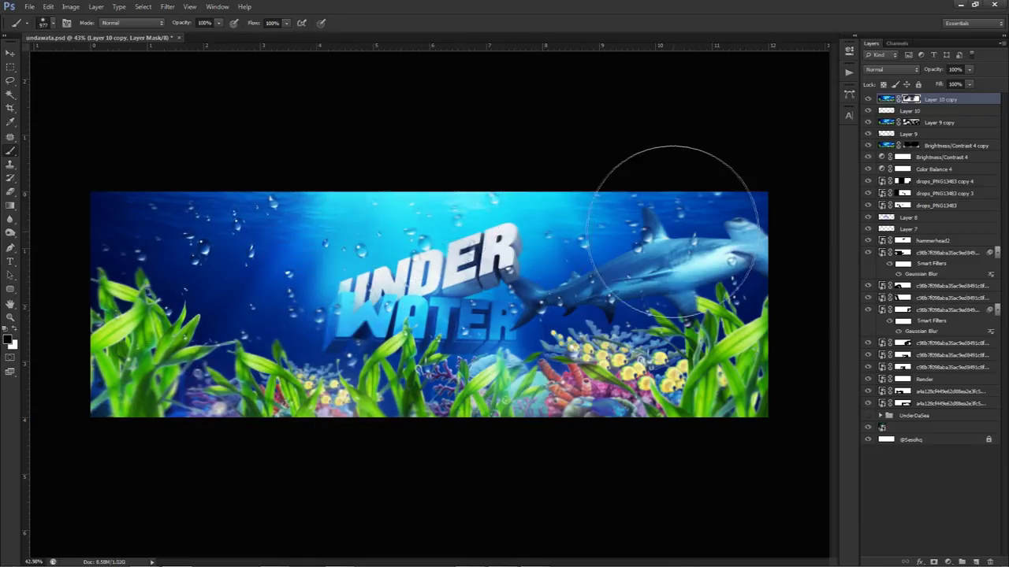
pyautogui.click(718, 279)
pyautogui.moveTo(698, 272); pyautogui.dragTo(651, 279)
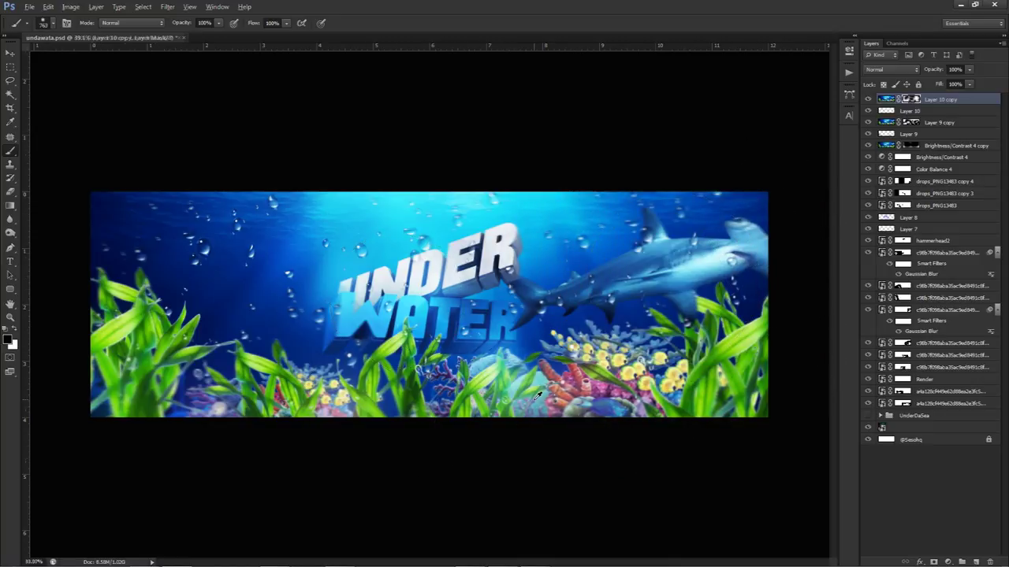
pyautogui.scroll(-2, 513, 420)
pyautogui.scroll(2, 564, 380)
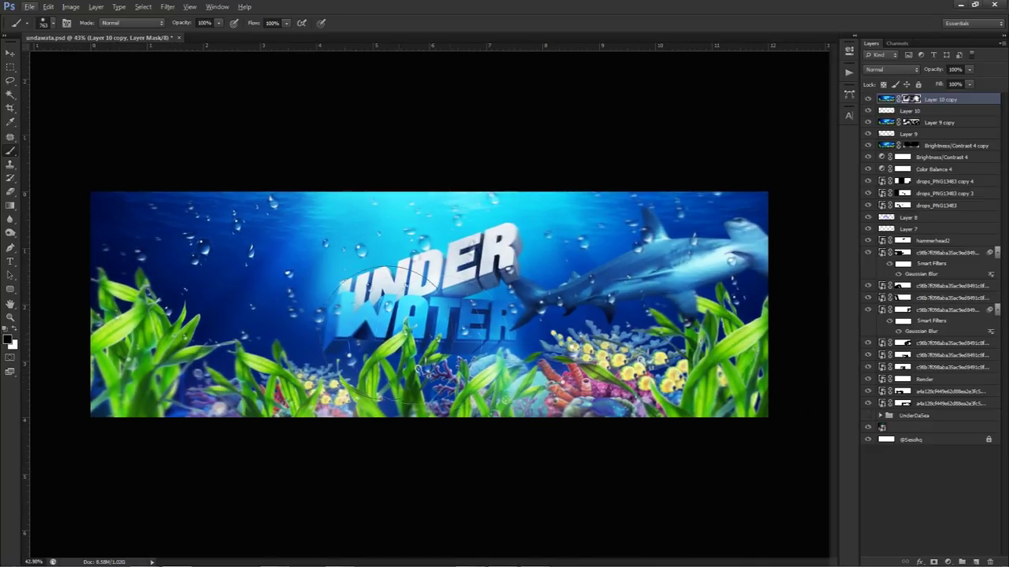
pyautogui.press('v')
pyautogui.press('Escape')
pyautogui.press('v')
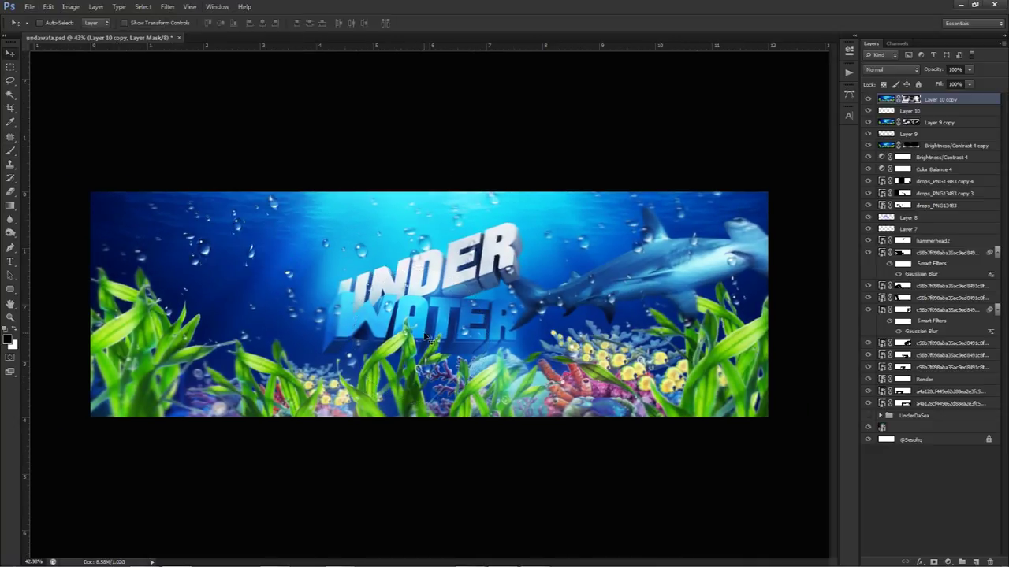